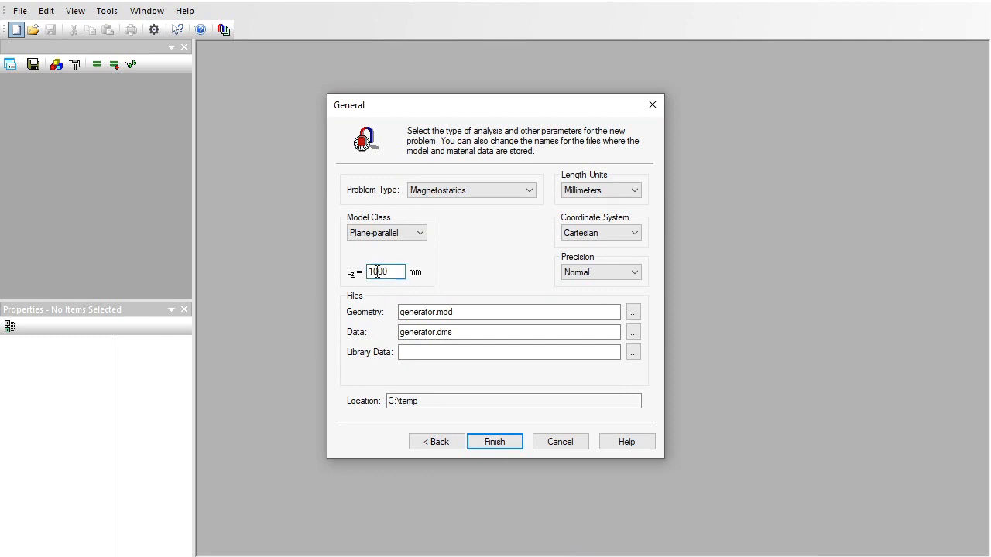
# Finish creating the generator magnetostatics problem with Lz 130 mm and import turbine_generator.dxf as its geometry.
pyautogui.click(488, 437)
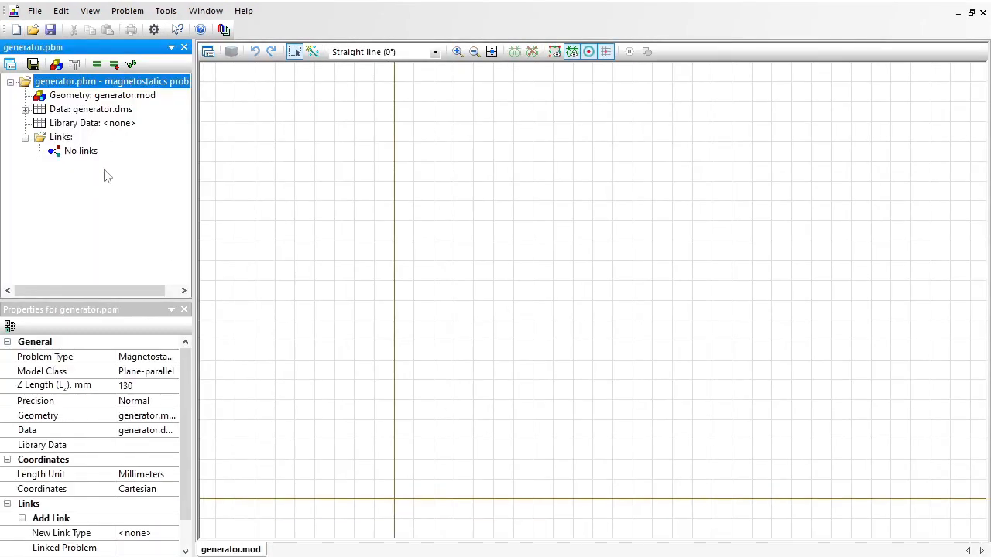
pyautogui.click(387, 145)
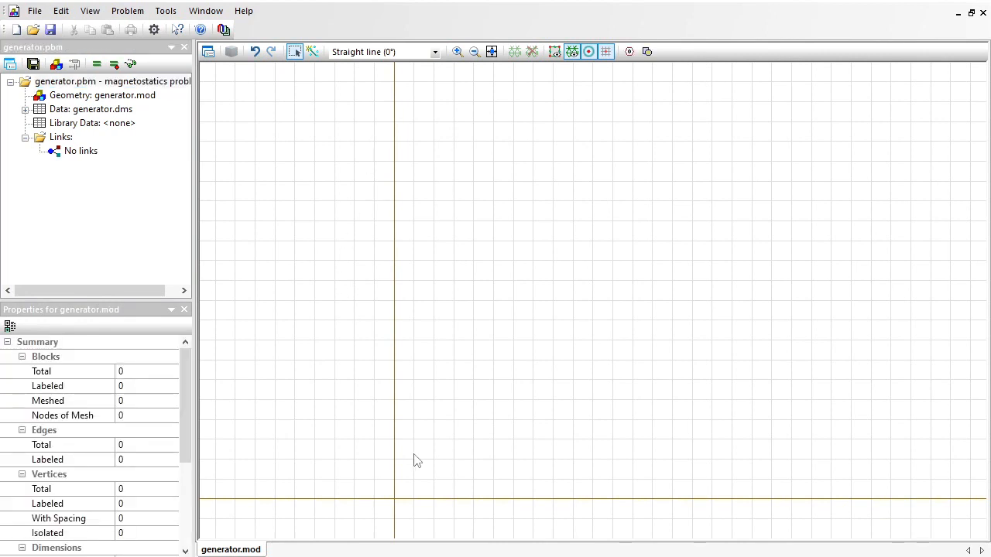
pyautogui.click(35, 11)
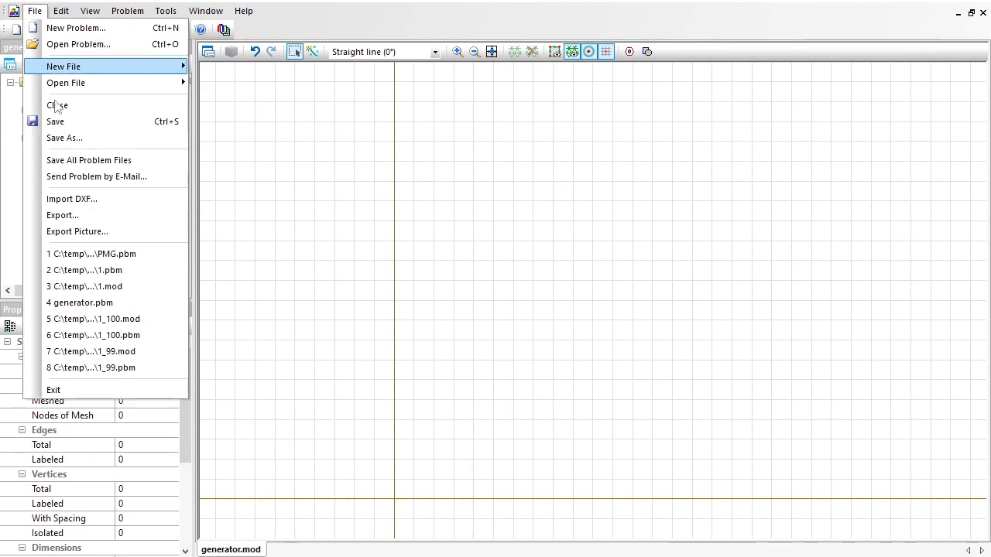
pyautogui.click(100, 199)
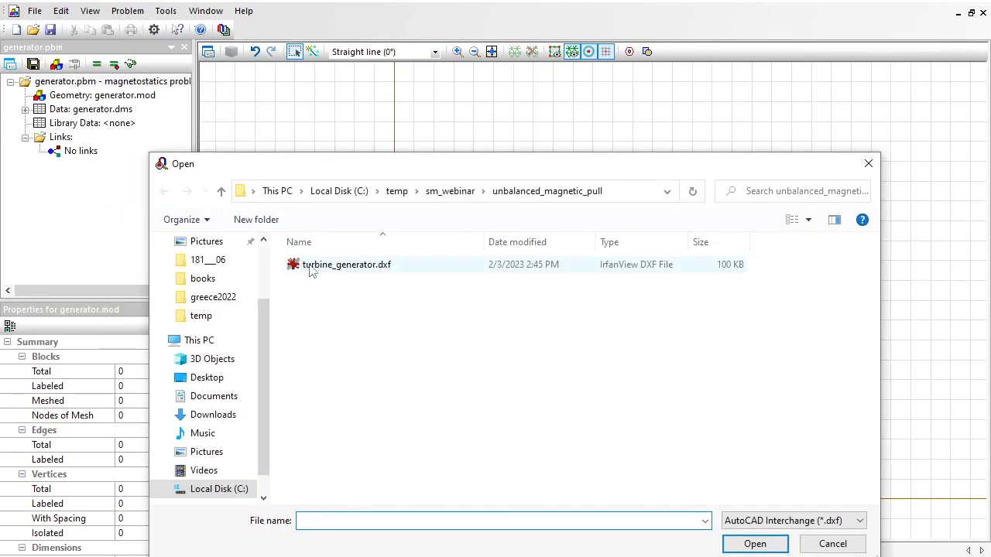
pyautogui.click(312, 267)
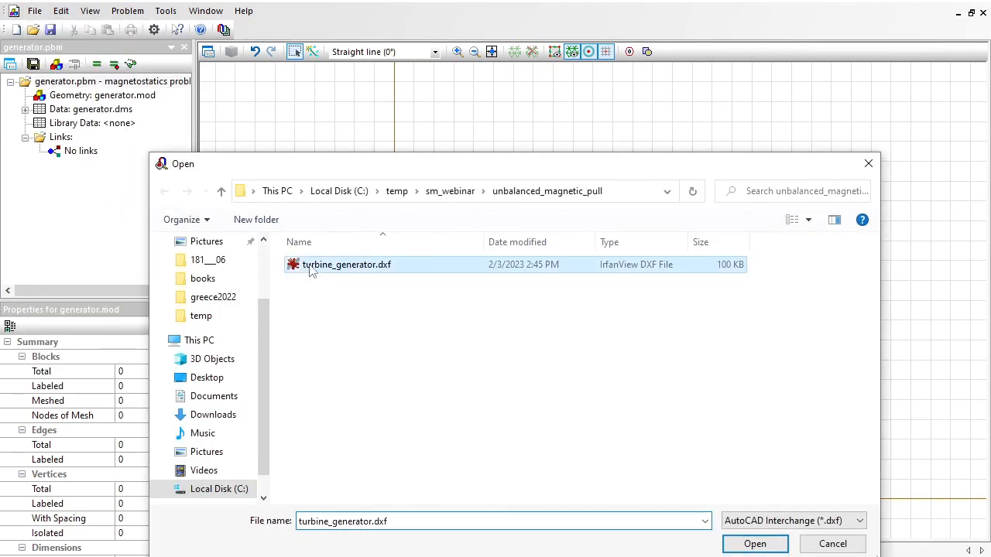
pyautogui.click(748, 545)
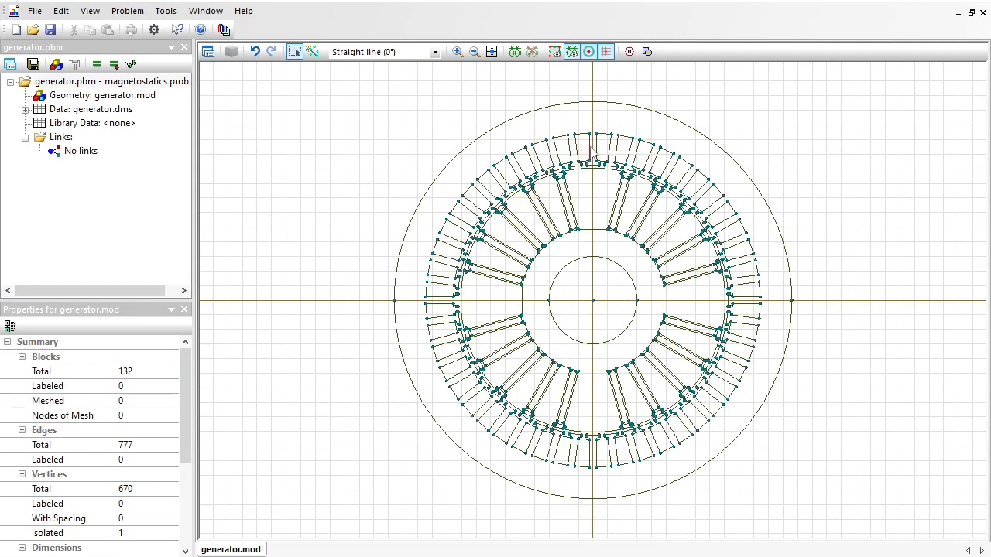
# Insert a circle of diameter 183 mm centred at the origin, within the air gap between rotor and stator.
pyautogui.click(457, 52)
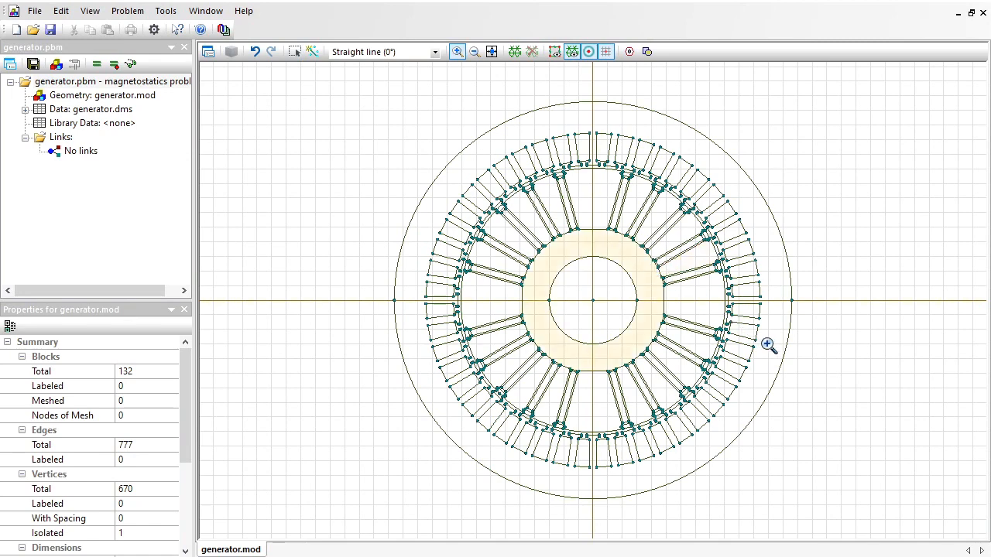
pyautogui.moveTo(645, 267); pyautogui.dragTo(767, 344)
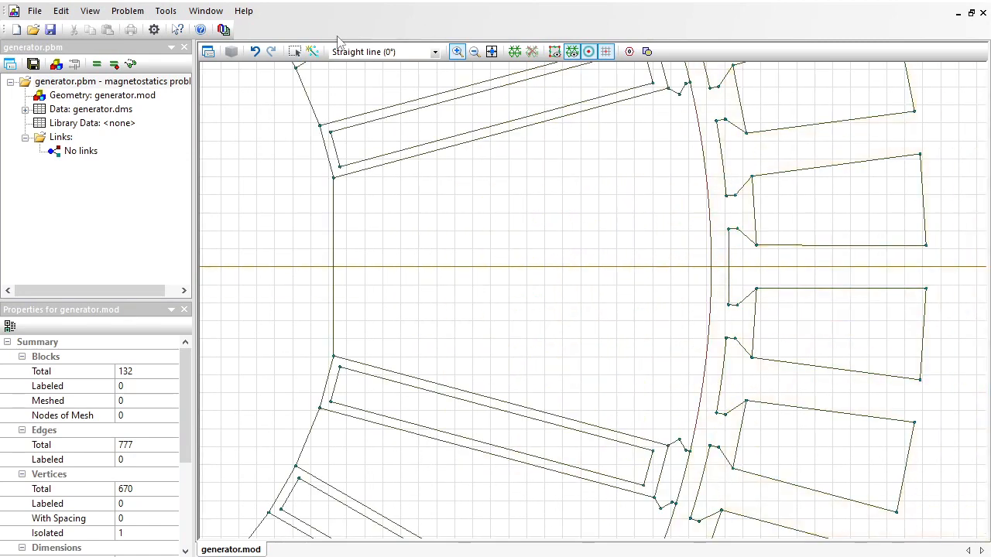
pyautogui.click(648, 51)
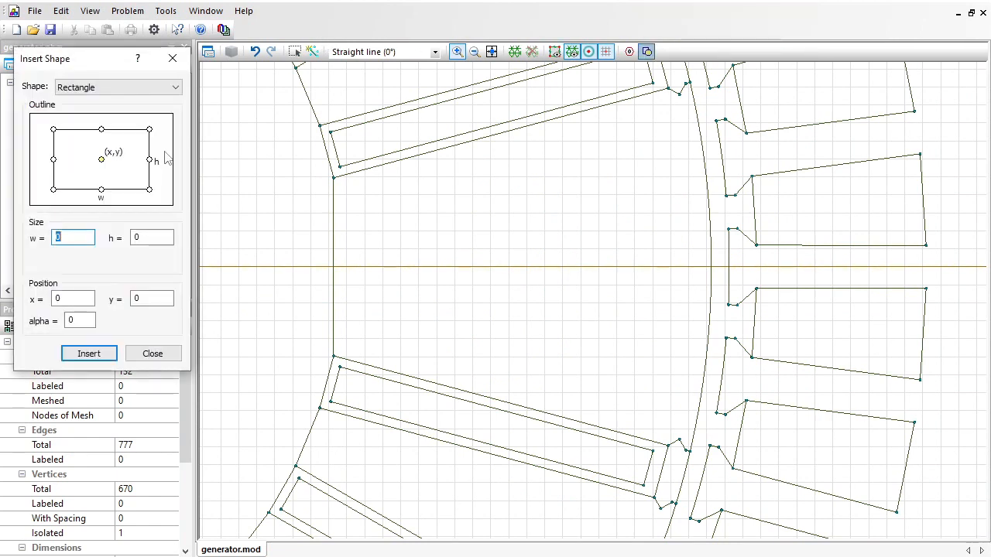
pyautogui.click(111, 93)
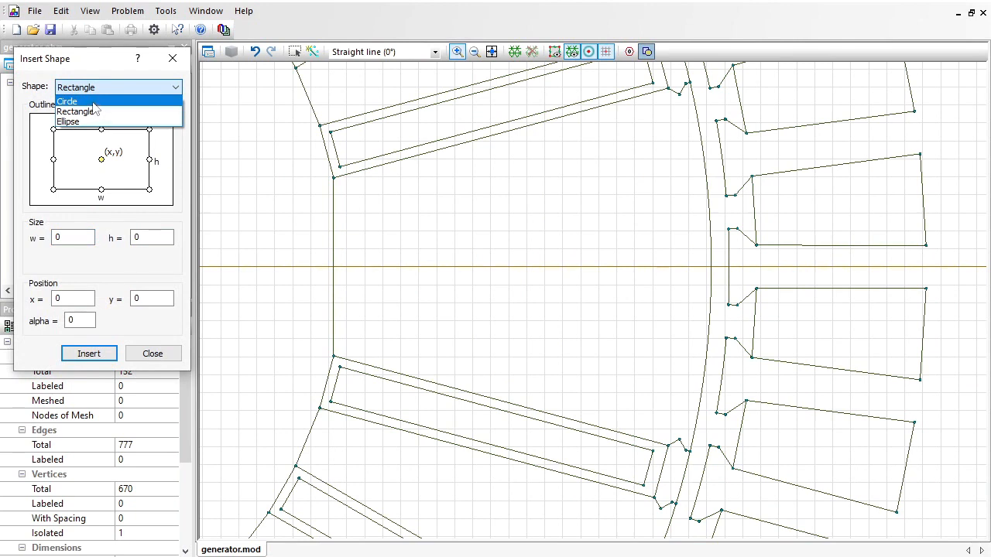
pyautogui.click(102, 110)
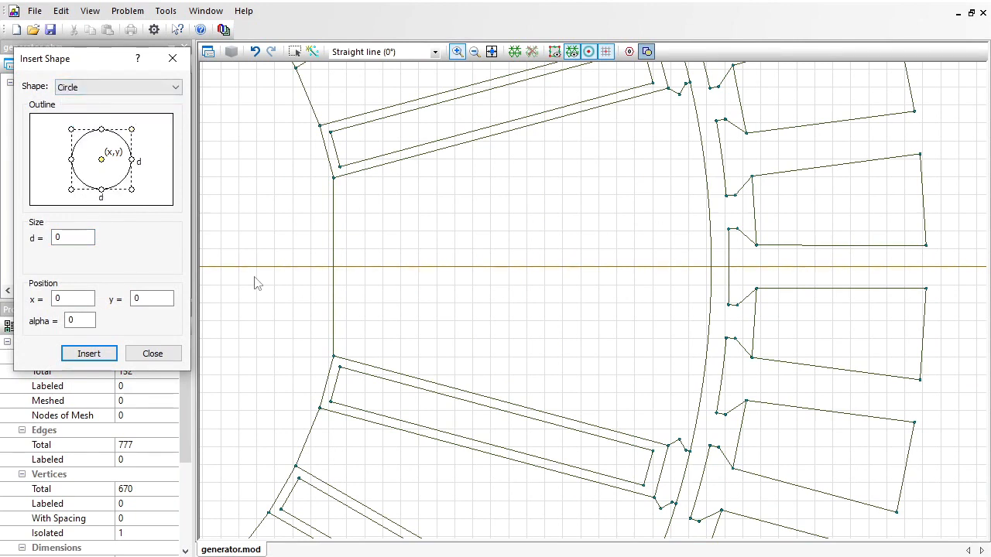
pyautogui.press('Tab')
pyautogui.write('183')
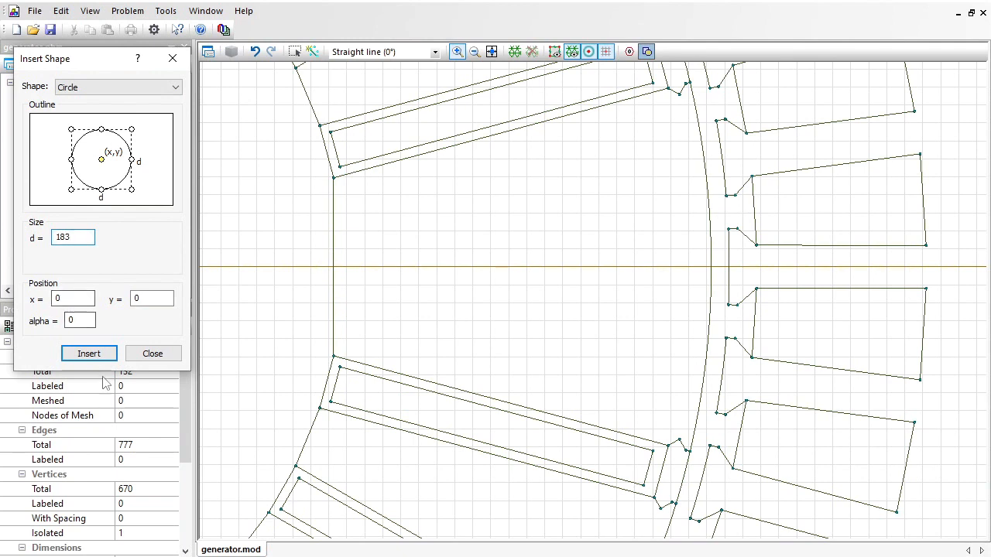
pyautogui.click(88, 353)
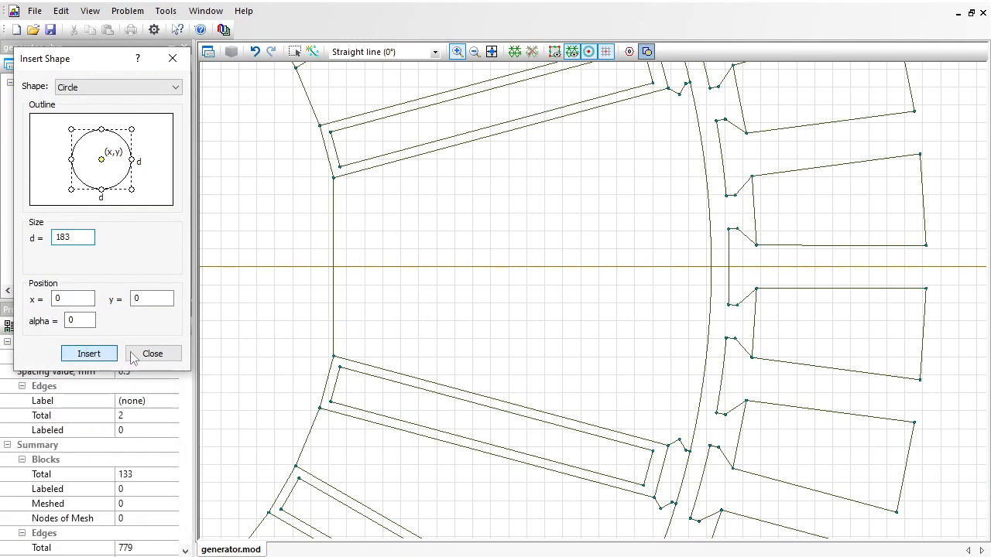
pyautogui.click(148, 354)
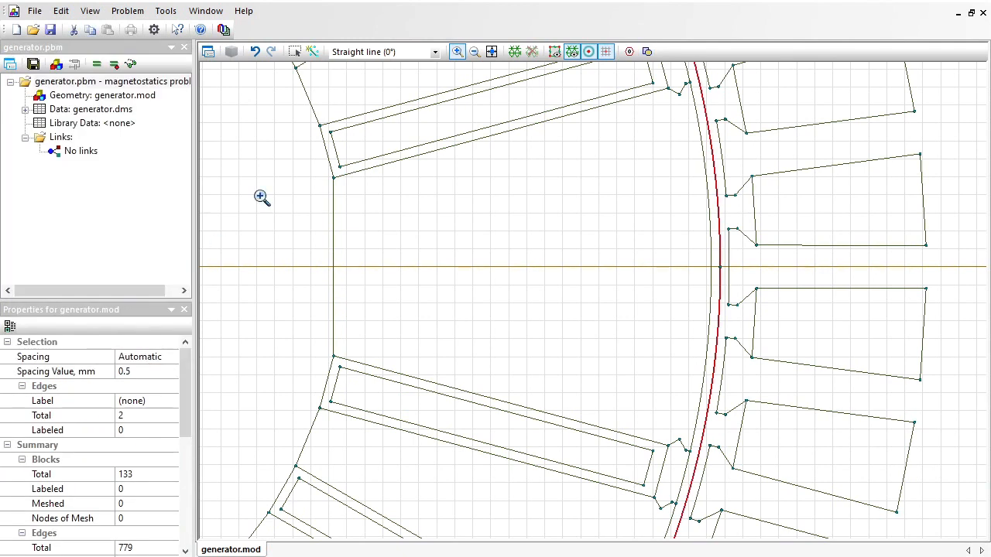
pyautogui.click(491, 52)
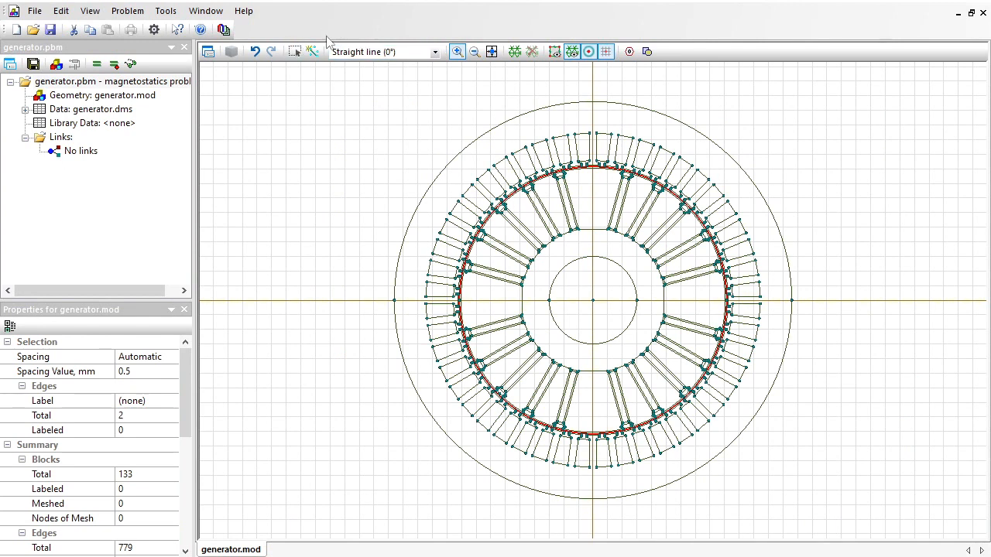
pyautogui.press('Escape')
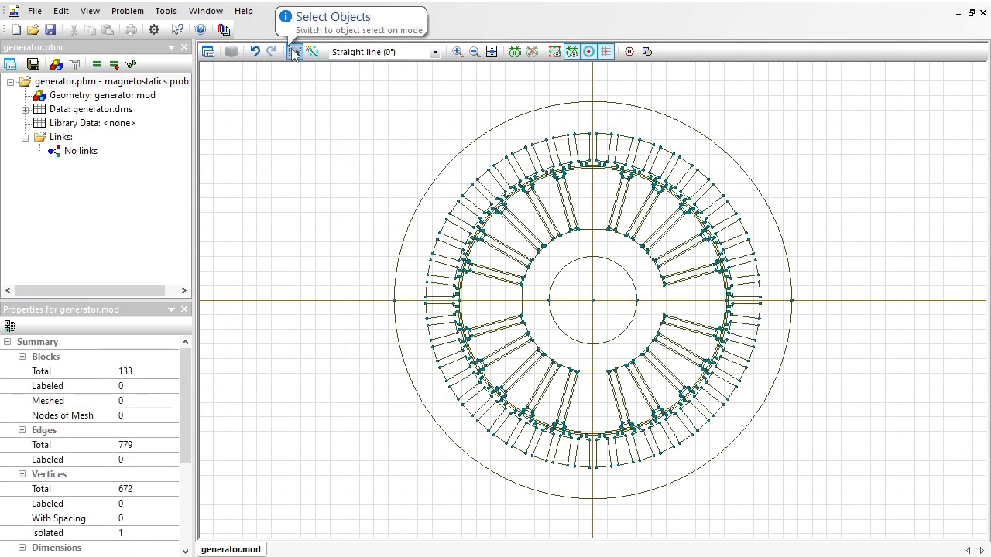
# Assign the label "stator" to the outer toothed ring block.
pyautogui.click(295, 53)
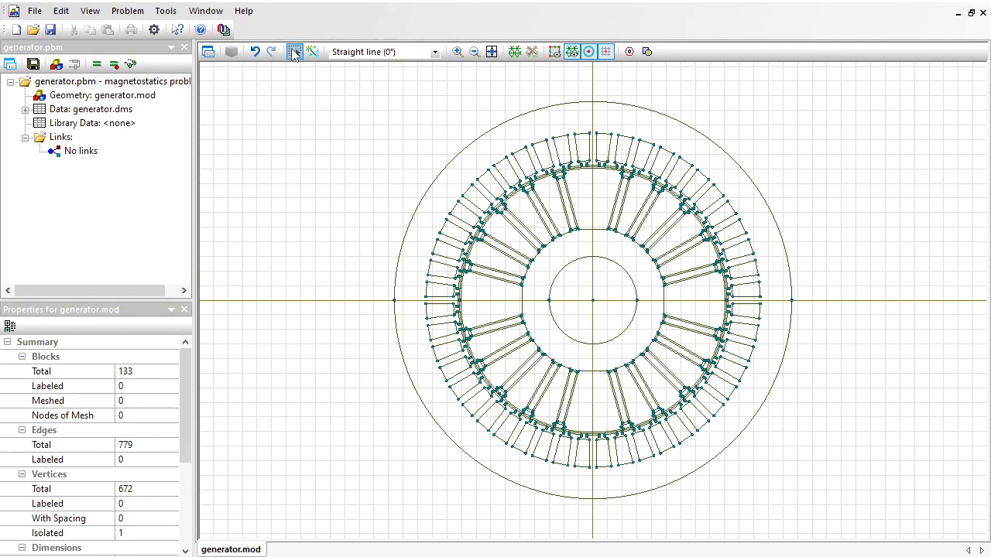
pyautogui.click(634, 126)
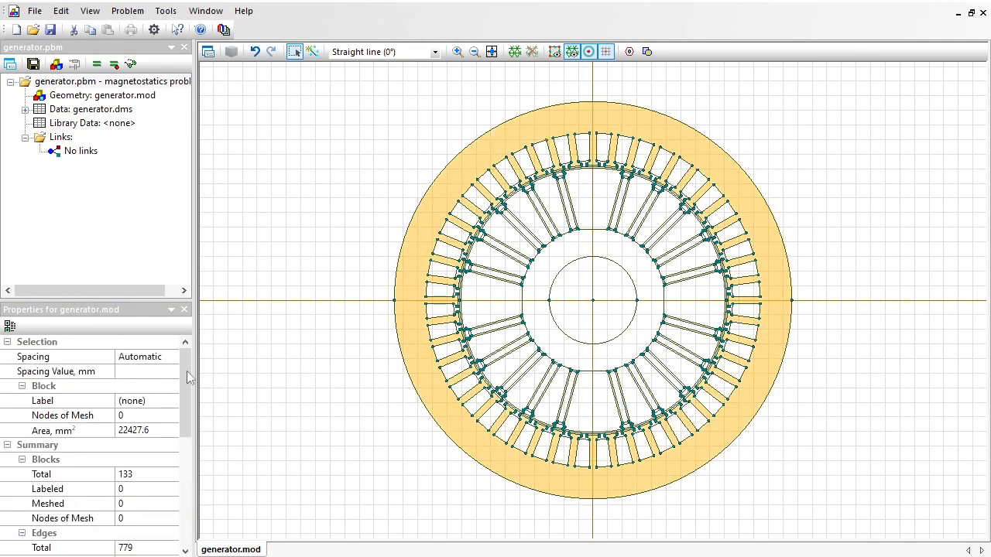
pyautogui.click(159, 402)
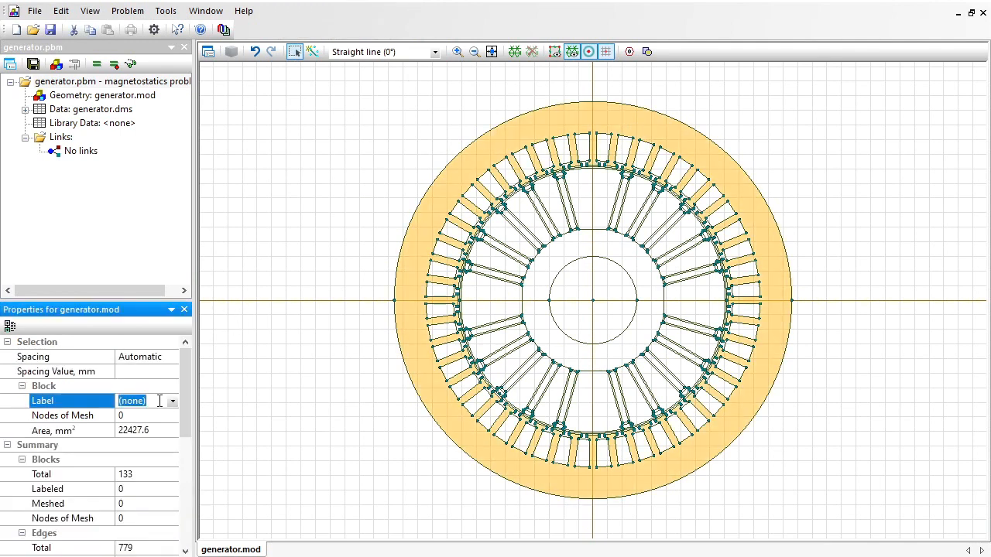
pyautogui.write('stator')
pyautogui.press('Return')
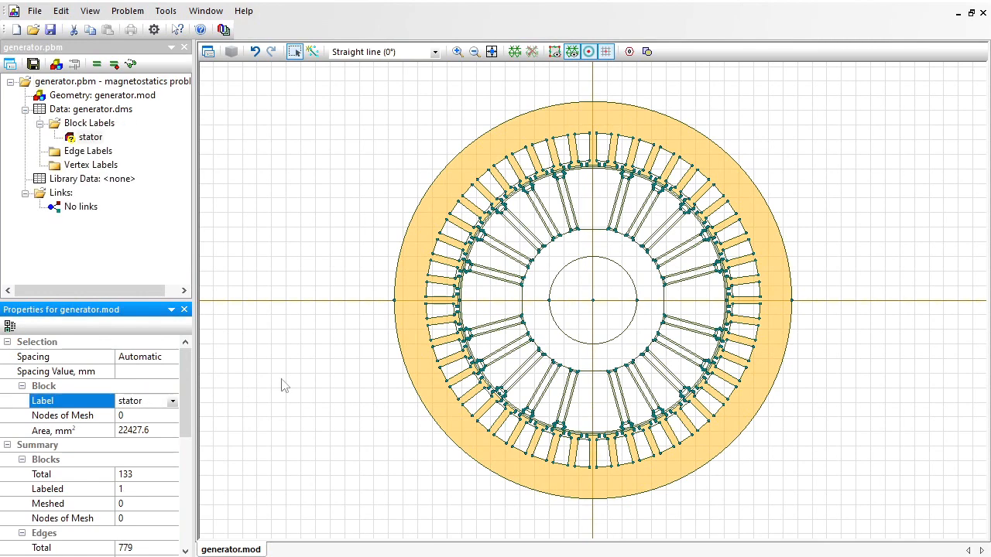
# Assign the label "shaft" to the central circular block.
pyautogui.click(581, 322)
pyautogui.click(144, 399)
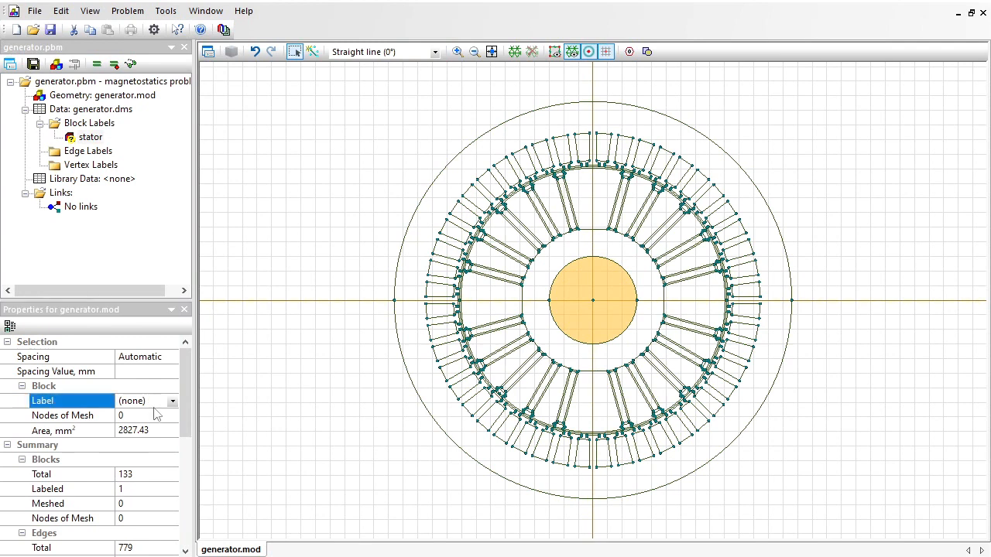
pyautogui.write('shaft')
pyautogui.press('Return')
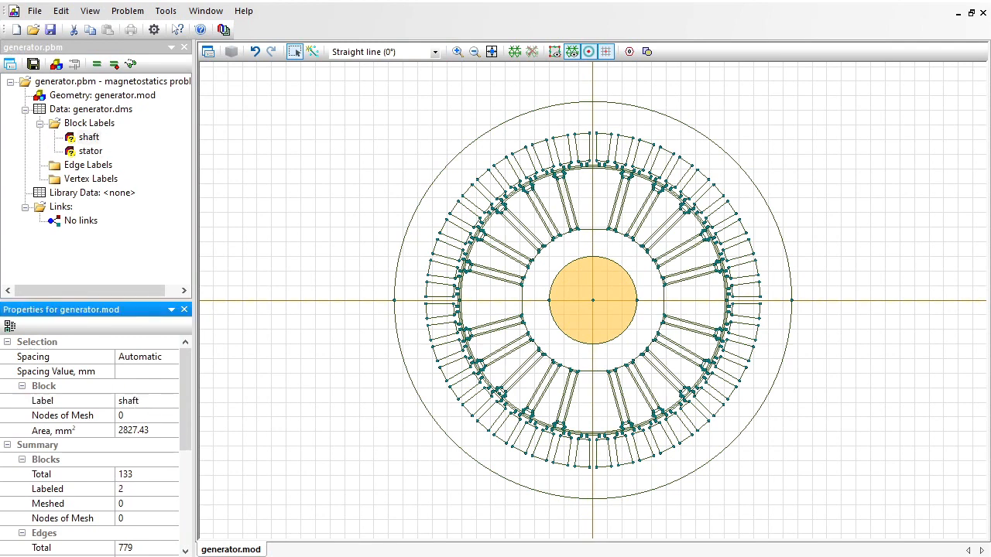
# Assign the label "rotor yoke" to the ring block surrounding the shaft.
pyautogui.click(585, 250)
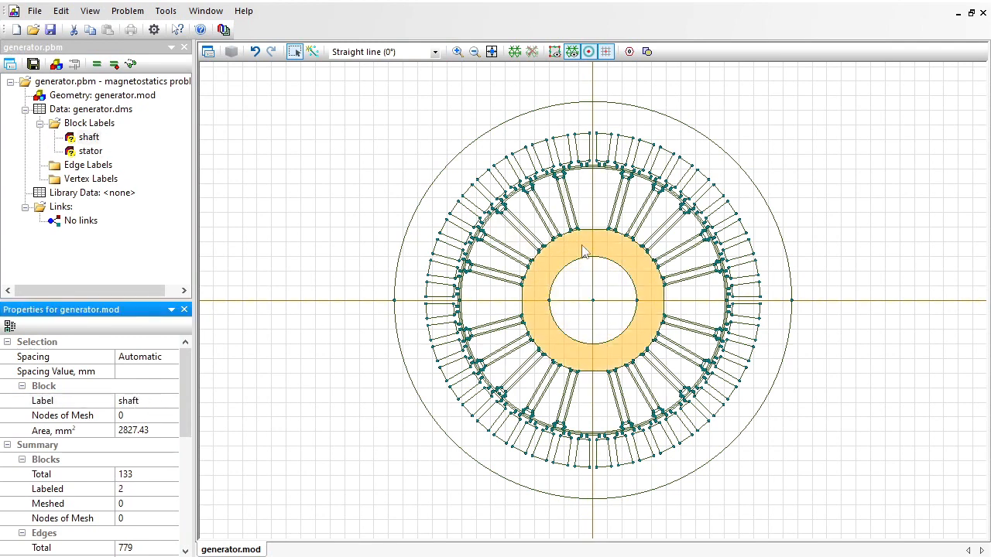
pyautogui.click(152, 401)
pyautogui.write('rotor yoke')
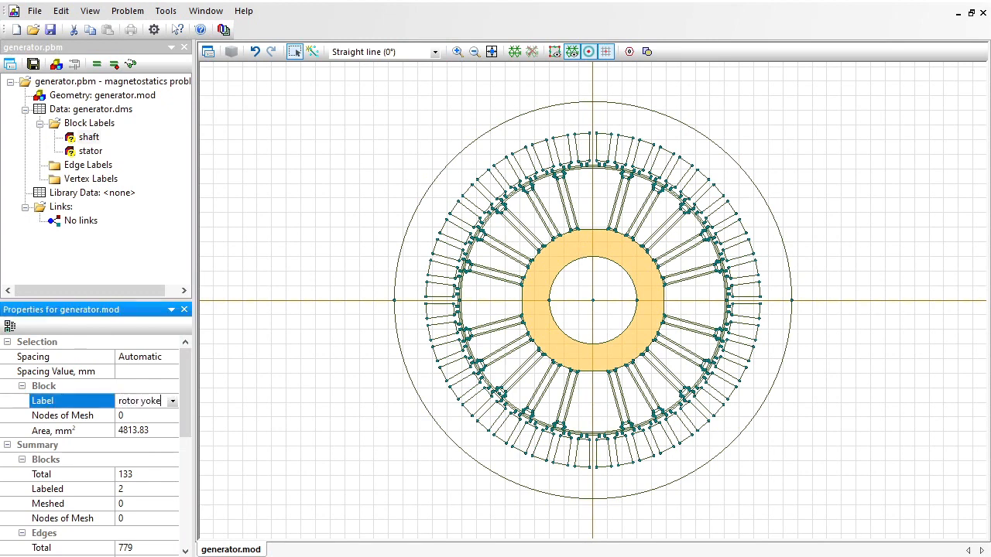
pyautogui.press('Return')
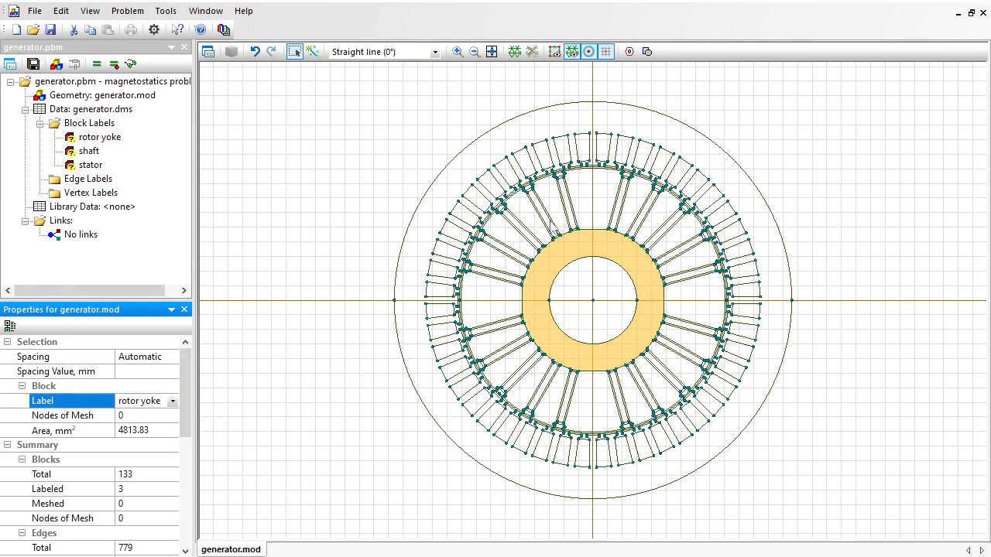
# Assign the label "rotor steel" to all the pole and tooth sector blocks between the rotor slots, around the rotor yoke.
pyautogui.click(595, 187)
pyautogui.keyDown('ctrl'); pyautogui.click(555, 204); pyautogui.keyUp('ctrl')
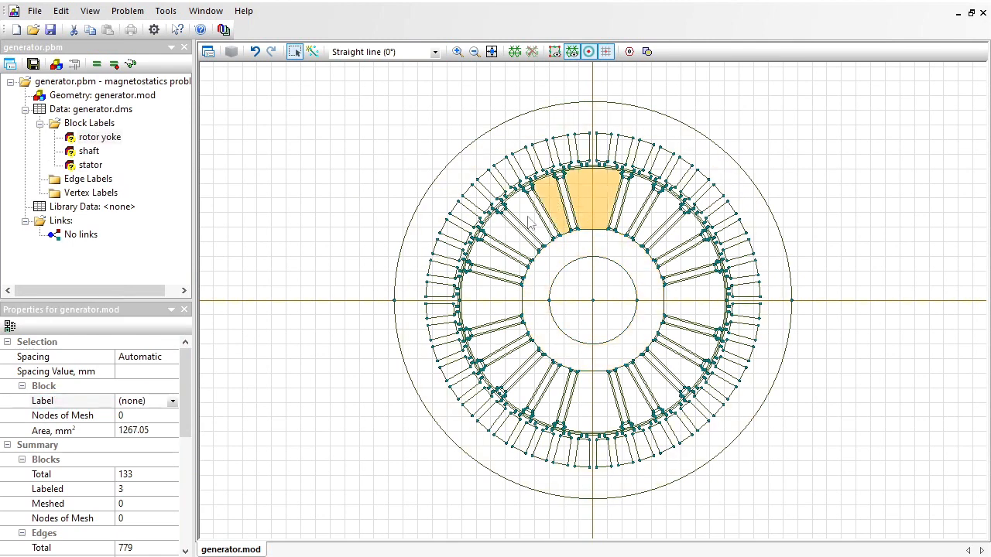
pyautogui.keyDown('ctrl'); pyautogui.click(527, 219); pyautogui.keyUp('ctrl')
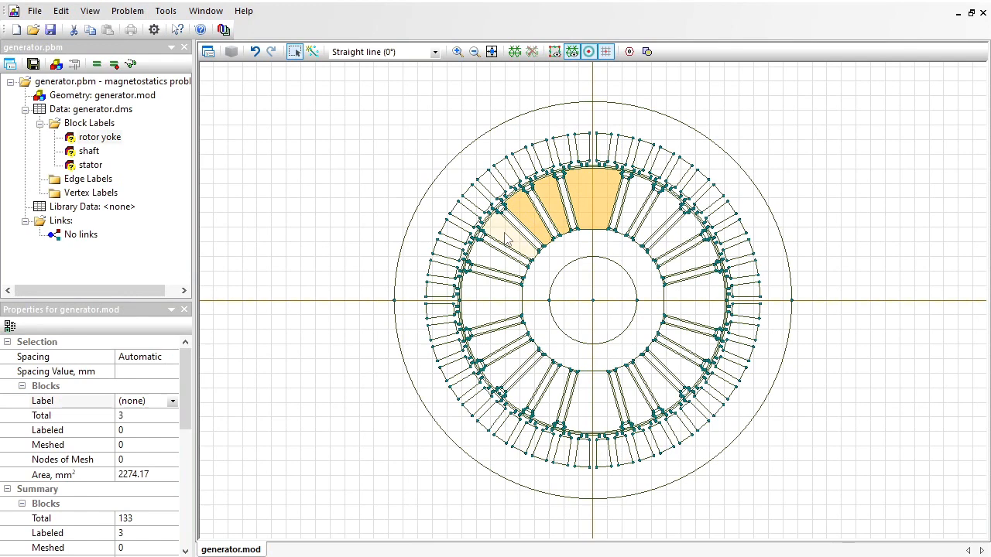
pyautogui.keyDown('ctrl'); pyautogui.click(502, 238); pyautogui.keyUp('ctrl')
pyautogui.keyDown('ctrl'); pyautogui.click(493, 262); pyautogui.keyUp('ctrl')
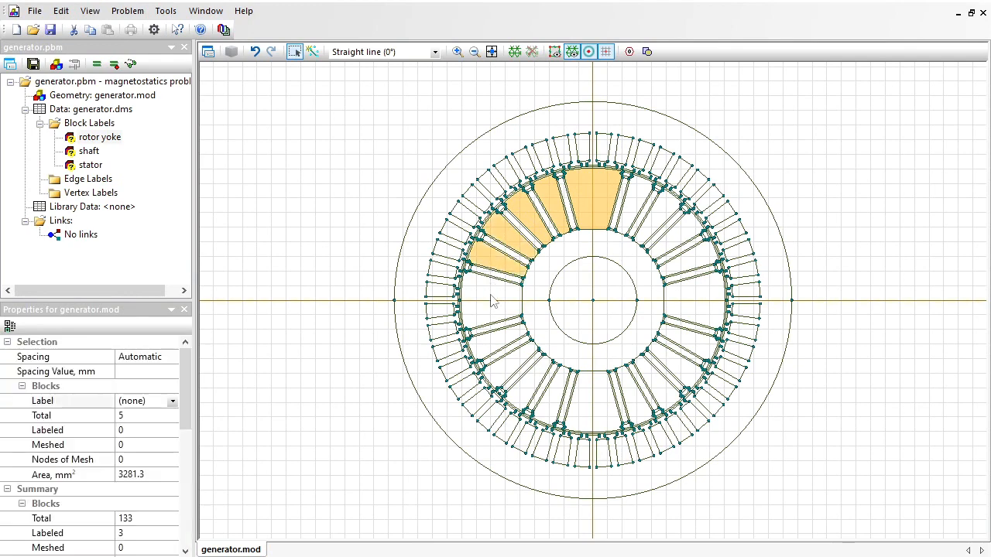
pyautogui.keyDown('ctrl'); pyautogui.click(491, 295); pyautogui.keyUp('ctrl')
pyautogui.keyDown('ctrl'); pyautogui.click(498, 347); pyautogui.keyUp('ctrl')
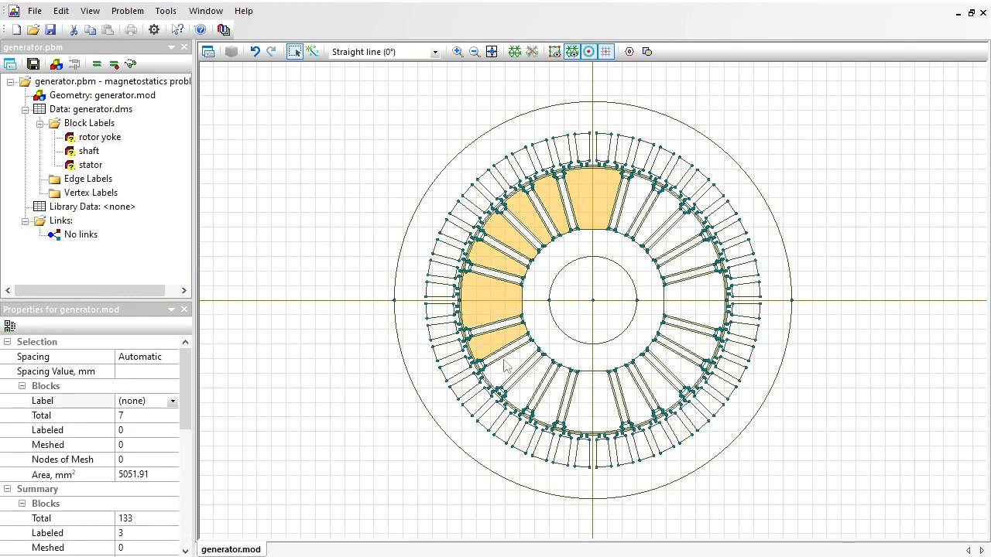
pyautogui.keyDown('ctrl'); pyautogui.click(509, 374); pyautogui.keyUp('ctrl')
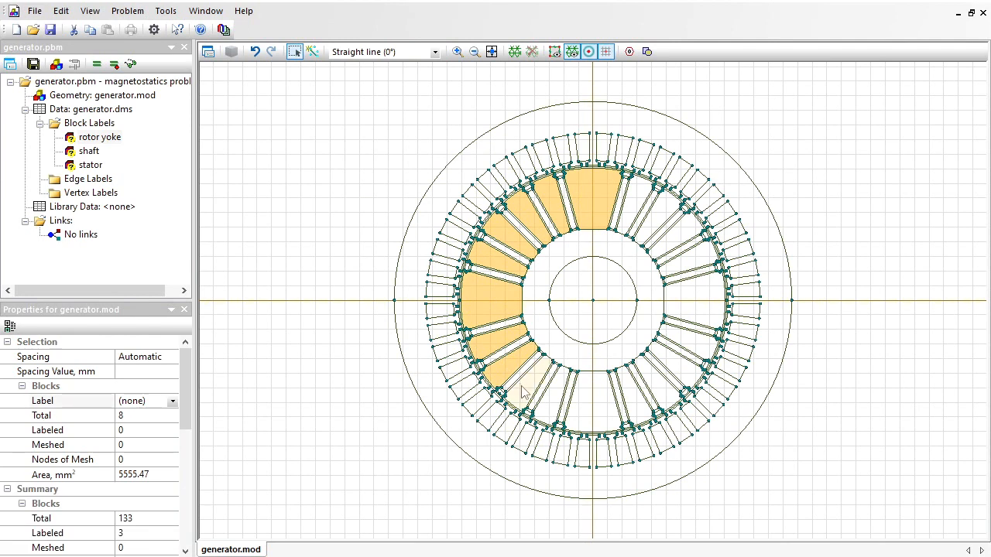
pyautogui.keyDown('ctrl'); pyautogui.click(525, 393); pyautogui.keyUp('ctrl')
pyautogui.keyDown('ctrl'); pyautogui.click(588, 409); pyautogui.keyUp('ctrl')
pyautogui.keyDown('ctrl'); pyautogui.click(608, 401); pyautogui.keyUp('ctrl')
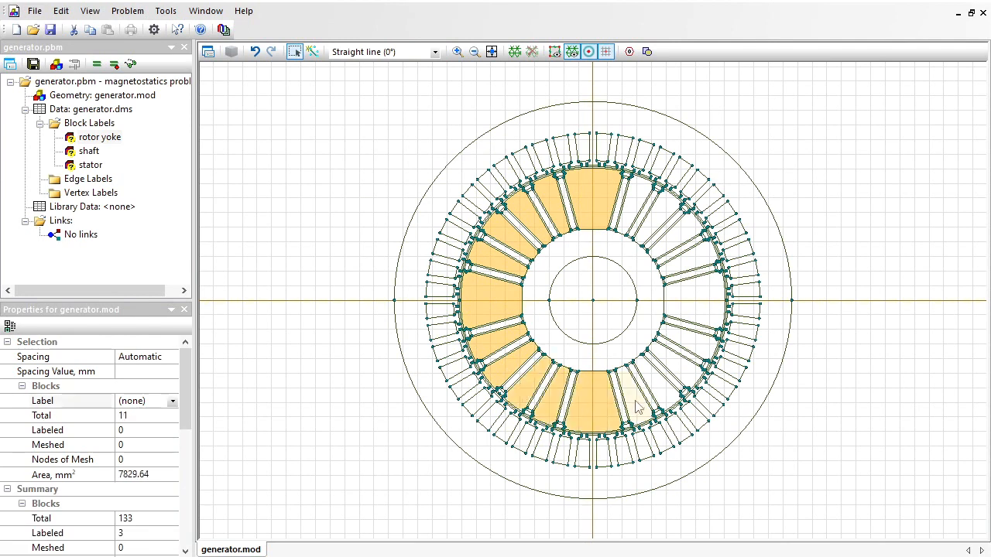
pyautogui.keyDown('ctrl'); pyautogui.click(636, 406); pyautogui.keyUp('ctrl')
pyautogui.keyDown('ctrl'); pyautogui.click(664, 387); pyautogui.keyUp('ctrl')
pyautogui.keyDown('ctrl'); pyautogui.click(685, 374); pyautogui.keyUp('ctrl')
pyautogui.keyDown('ctrl'); pyautogui.click(699, 345); pyautogui.keyUp('ctrl')
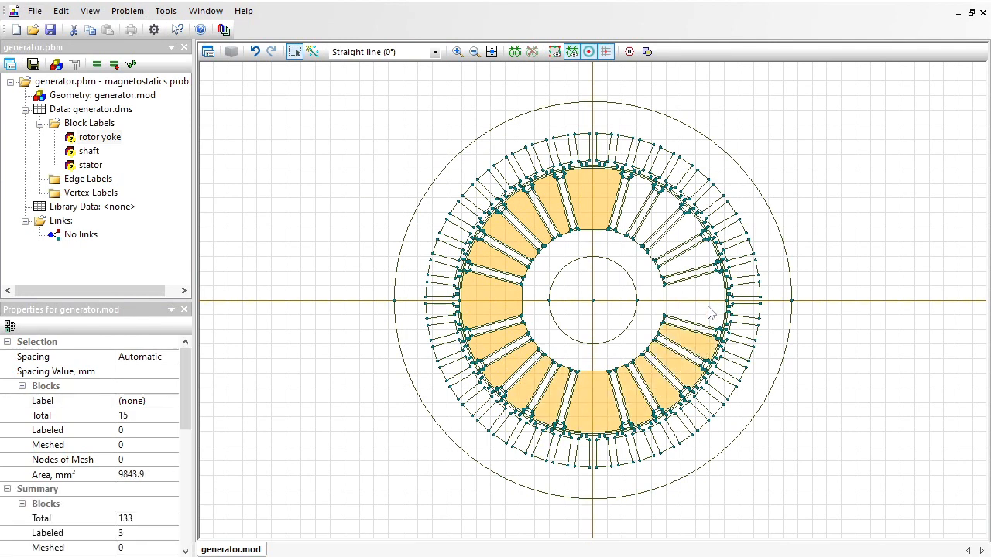
pyautogui.keyDown('ctrl'); pyautogui.click(705, 310); pyautogui.keyUp('ctrl')
pyautogui.keyDown('ctrl'); pyautogui.click(689, 259); pyautogui.keyUp('ctrl')
pyautogui.keyDown('ctrl'); pyautogui.click(672, 233); pyautogui.keyUp('ctrl')
pyautogui.keyDown('ctrl'); pyautogui.click(636, 199); pyautogui.keyUp('ctrl')
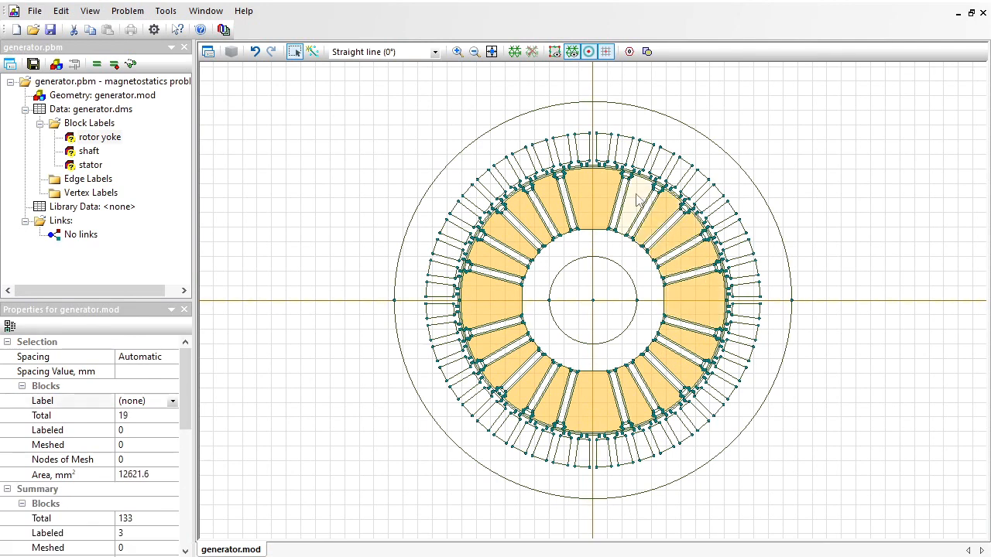
pyautogui.keyDown('ctrl'); pyautogui.click(636, 199); pyautogui.keyUp('ctrl')
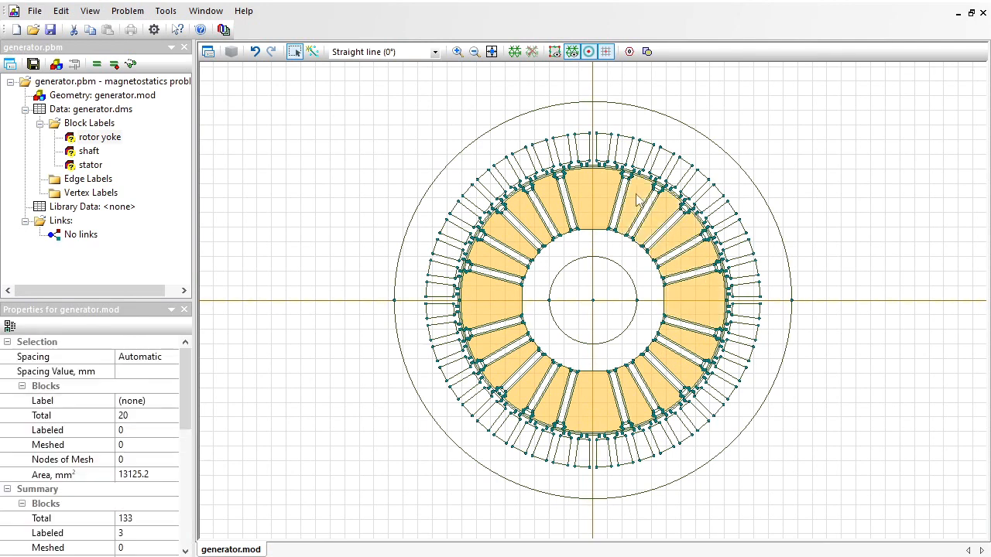
pyautogui.click(152, 401)
pyautogui.write('rotor steel')
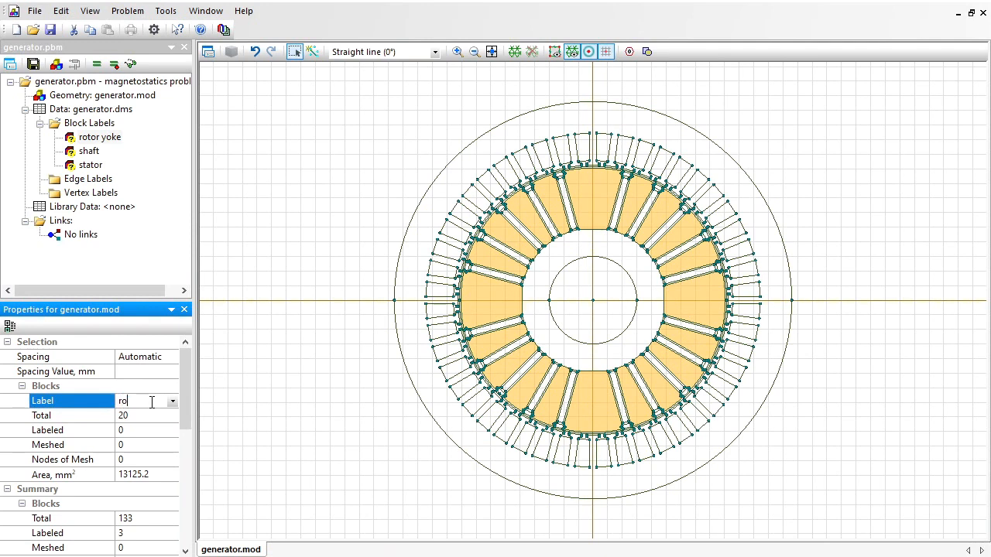
pyautogui.press('Return')
pyautogui.click(159, 401)
pyautogui.click(165, 401)
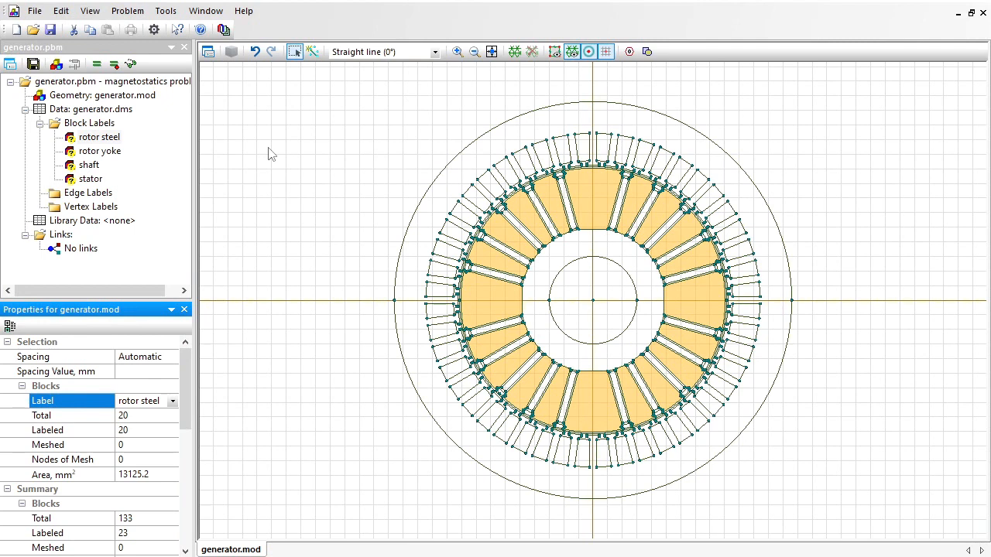
# Assign the label "slots" to all the trapezoidal slot blocks around the stator ring.
pyautogui.click(605, 149)
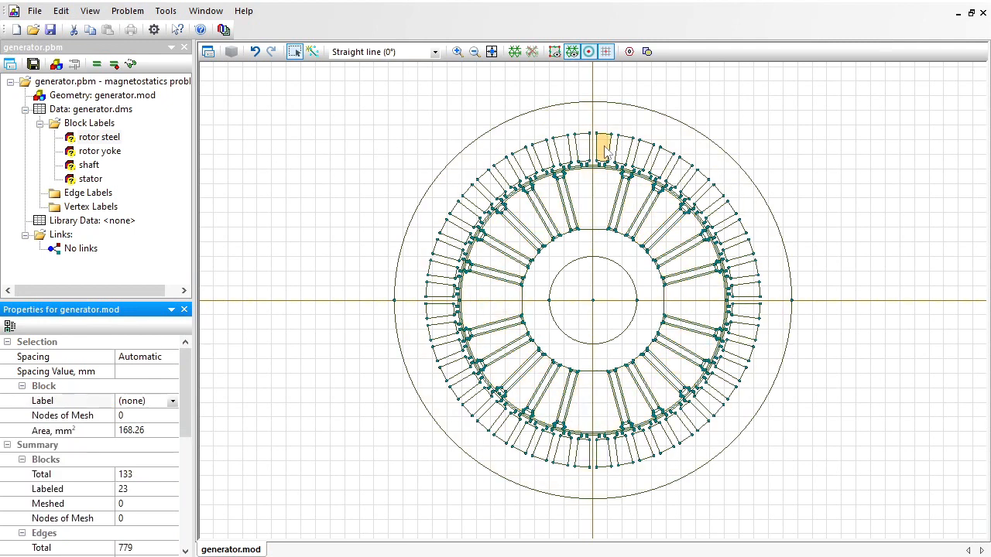
pyautogui.keyDown('ctrl'); pyautogui.click(624, 151); pyautogui.keyUp('ctrl')
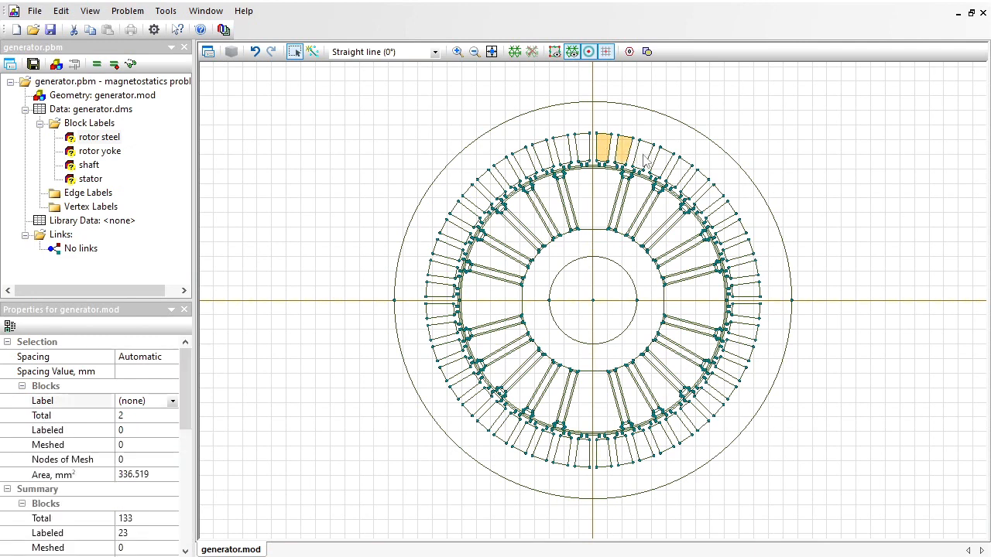
pyautogui.keyDown('ctrl'); pyautogui.click(642, 155); pyautogui.keyUp('ctrl')
pyautogui.keyDown('ctrl'); pyautogui.click(662, 161); pyautogui.keyUp('ctrl')
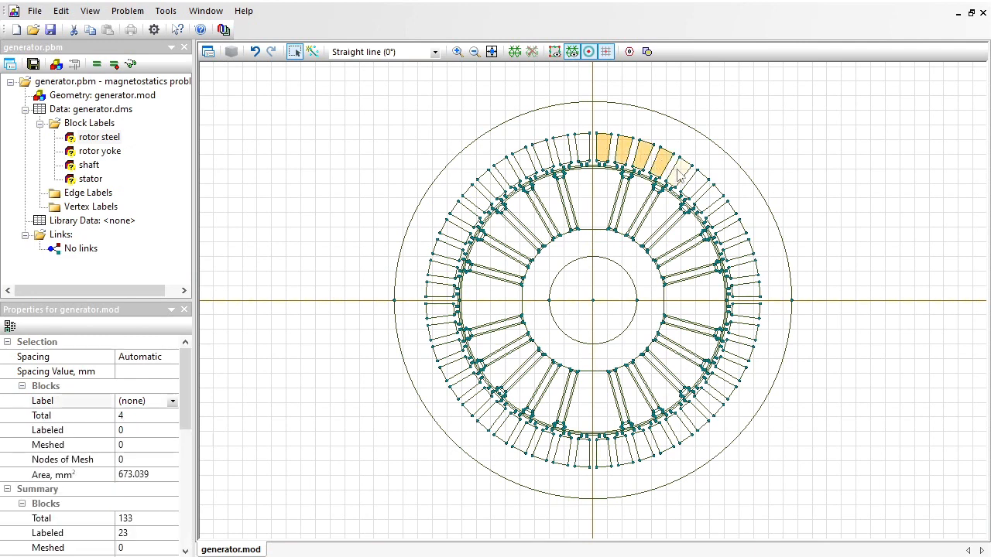
pyautogui.keyDown('ctrl'); pyautogui.click(682, 175); pyautogui.keyUp('ctrl')
pyautogui.keyDown('ctrl'); pyautogui.click(697, 185); pyautogui.keyUp('ctrl')
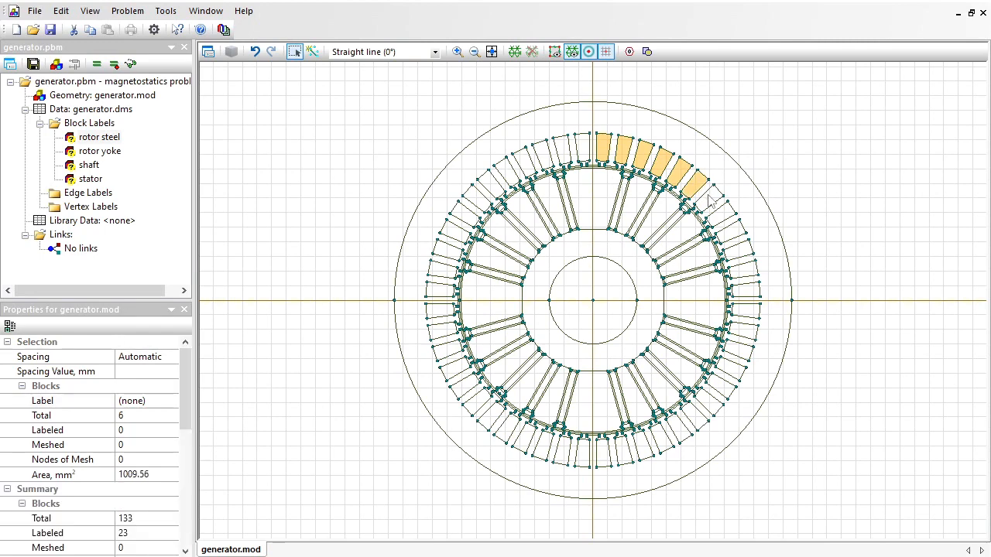
pyautogui.keyDown('ctrl'); pyautogui.click(709, 198); pyautogui.keyUp('ctrl')
pyautogui.keyDown('ctrl'); pyautogui.click(726, 215); pyautogui.keyUp('ctrl')
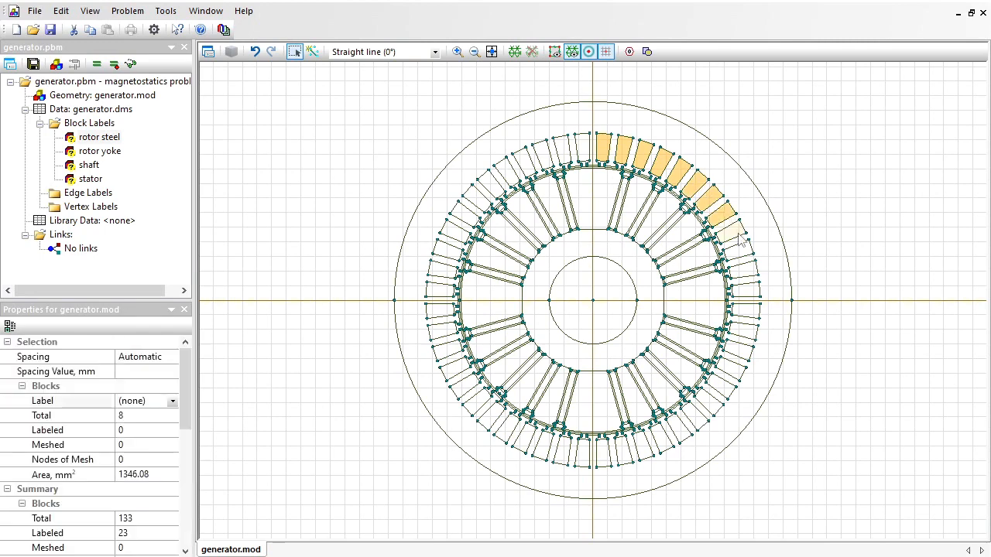
pyautogui.keyDown('ctrl'); pyautogui.click(735, 234); pyautogui.keyUp('ctrl')
pyautogui.keyDown('ctrl'); pyautogui.click(742, 257); pyautogui.keyUp('ctrl')
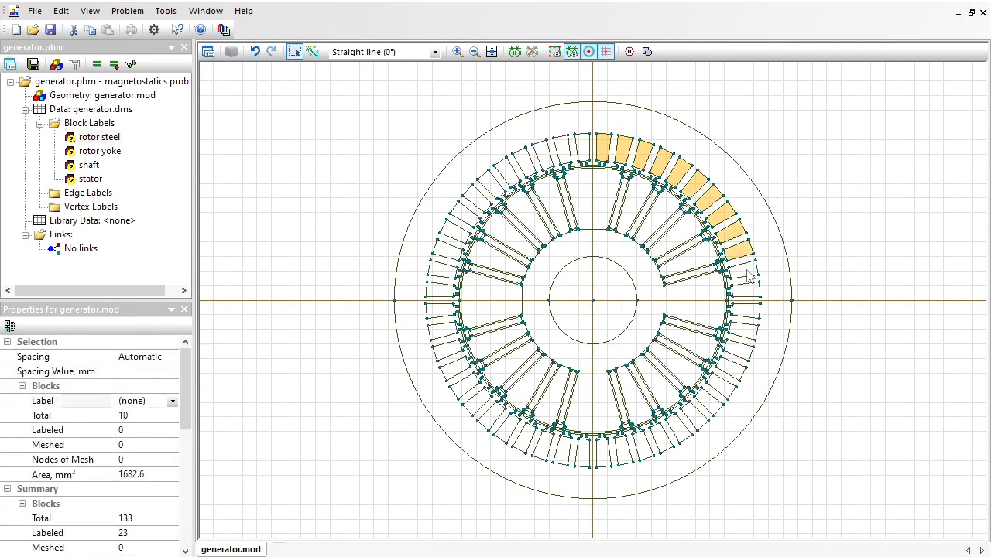
pyautogui.keyDown('ctrl'); pyautogui.click(750, 274); pyautogui.keyUp('ctrl')
pyautogui.keyDown('ctrl'); pyautogui.click(751, 293); pyautogui.keyUp('ctrl')
pyautogui.keyDown('ctrl'); pyautogui.click(746, 313); pyautogui.keyUp('ctrl')
pyautogui.keyDown('ctrl'); pyautogui.click(708, 402); pyautogui.keyUp('ctrl')
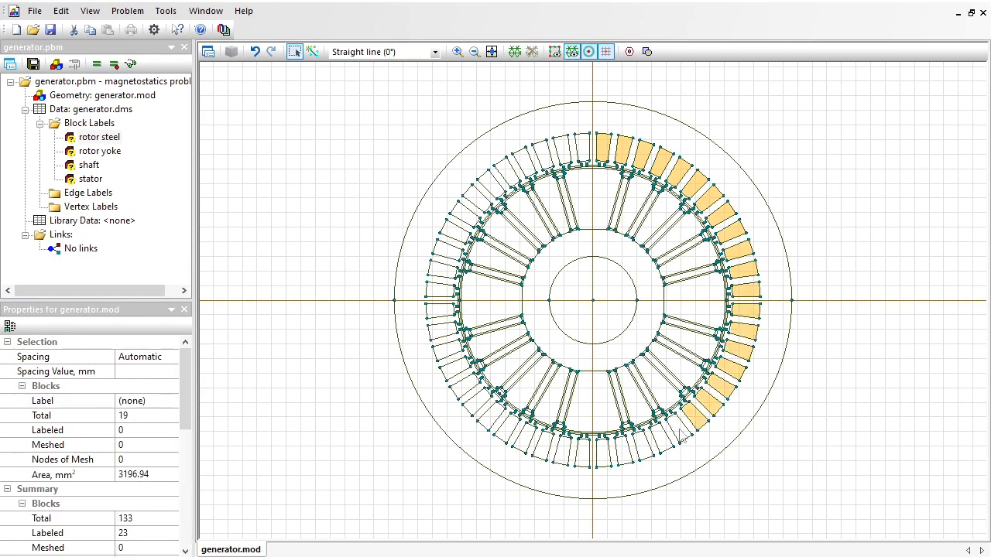
pyautogui.keyDown('ctrl'); pyautogui.click(695, 416); pyautogui.keyUp('ctrl')
pyautogui.keyDown('ctrl'); pyautogui.click(623, 452); pyautogui.keyUp('ctrl')
pyautogui.keyDown('ctrl'); pyautogui.click(604, 454); pyautogui.keyUp('ctrl')
pyautogui.keyDown('ctrl'); pyautogui.click(526, 440); pyautogui.keyUp('ctrl')
pyautogui.keyDown('ctrl'); pyautogui.click(508, 429); pyautogui.keyUp('ctrl')
pyautogui.keyDown('ctrl'); pyautogui.click(465, 385); pyautogui.keyUp('ctrl')
pyautogui.keyDown('ctrl'); pyautogui.click(455, 369); pyautogui.keyUp('ctrl')
pyautogui.keyDown('ctrl'); pyautogui.click(447, 350); pyautogui.keyUp('ctrl')
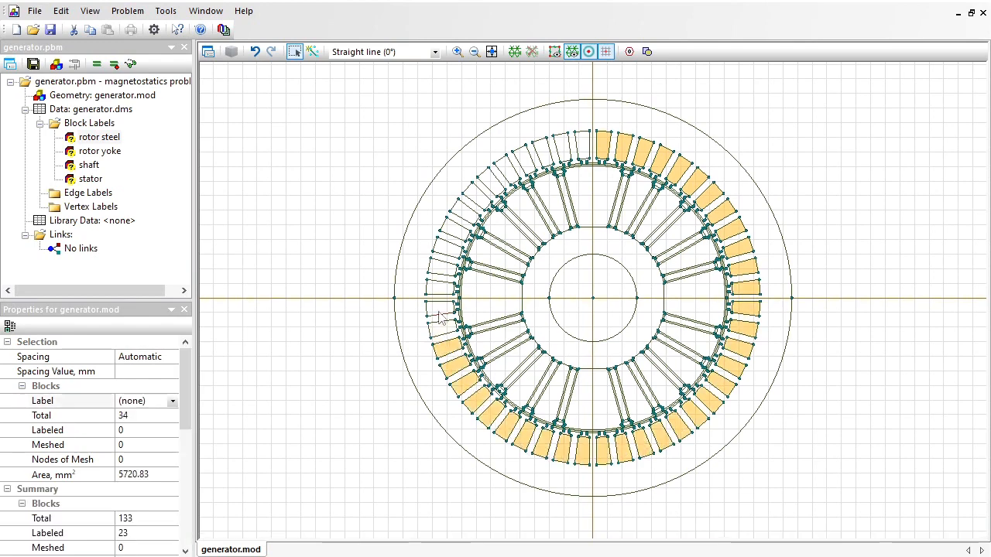
pyautogui.keyDown('ctrl'); pyautogui.click(442, 330); pyautogui.keyUp('ctrl')
pyautogui.keyDown('ctrl'); pyautogui.click(439, 310); pyautogui.keyUp('ctrl')
pyautogui.keyDown('ctrl'); pyautogui.click(446, 250); pyautogui.keyUp('ctrl')
pyautogui.keyDown('ctrl'); pyautogui.click(453, 231); pyautogui.keyUp('ctrl')
pyautogui.keyDown('ctrl'); pyautogui.click(476, 198); pyautogui.keyUp('ctrl')
pyautogui.keyDown('ctrl'); pyautogui.click(490, 184); pyautogui.keyUp('ctrl')
pyautogui.keyDown('ctrl'); pyautogui.click(507, 166); pyautogui.keyUp('ctrl')
pyautogui.keyDown('ctrl'); pyautogui.click(524, 156); pyautogui.keyUp('ctrl')
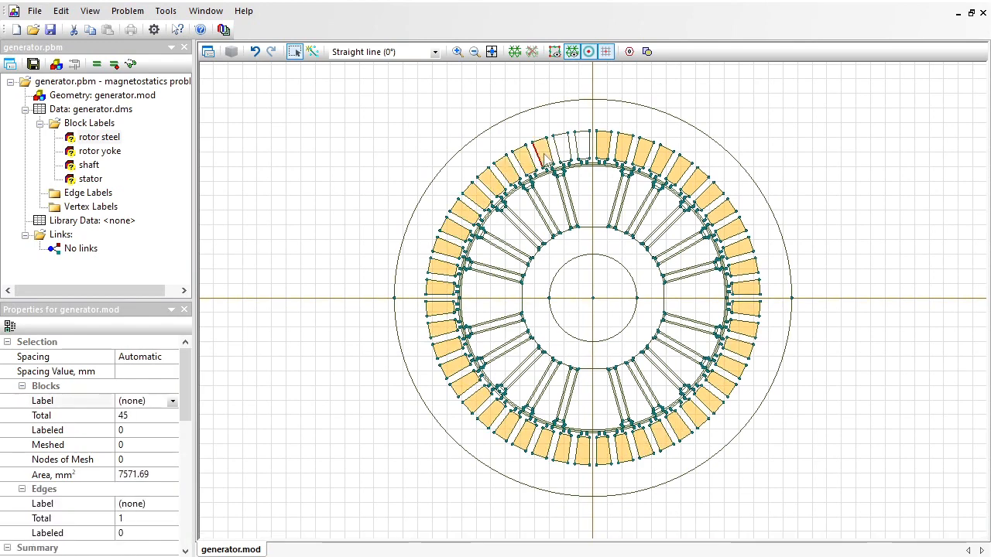
pyautogui.keyDown('ctrl'); pyautogui.click(542, 151); pyautogui.keyUp('ctrl')
pyautogui.keyDown('ctrl'); pyautogui.click(563, 147); pyautogui.keyUp('ctrl')
pyautogui.keyDown('ctrl'); pyautogui.click(583, 145); pyautogui.keyUp('ctrl')
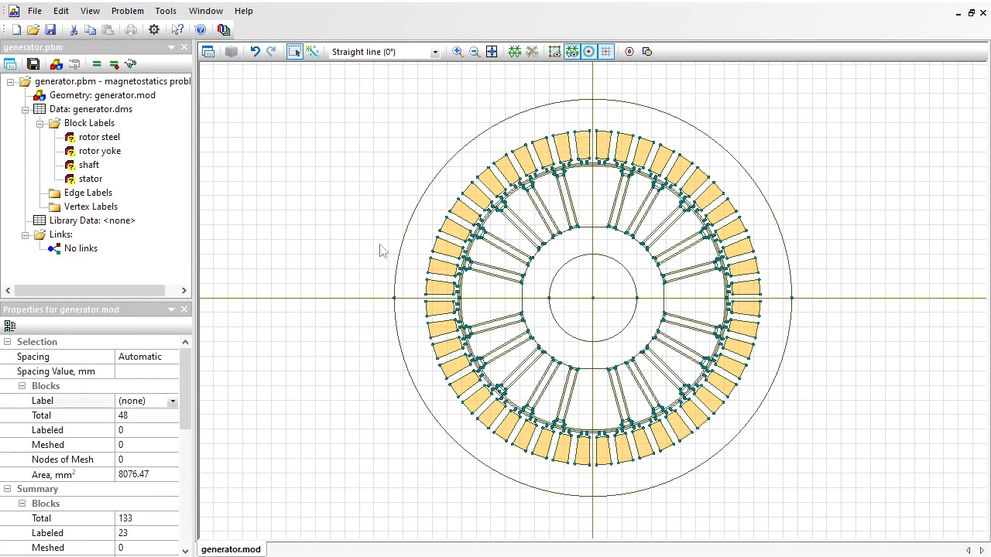
pyautogui.click(144, 401)
pyautogui.write('s')
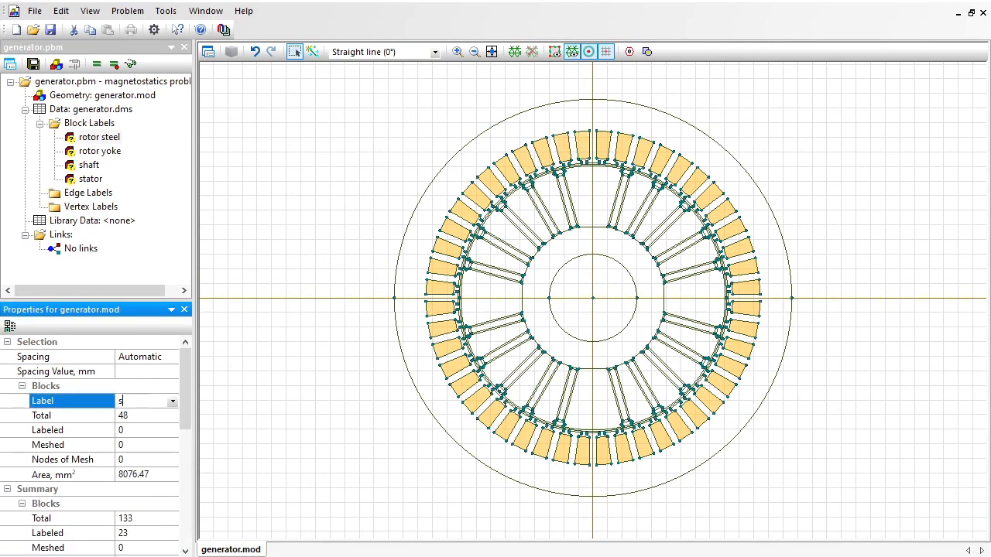
pyautogui.write('lots')
pyautogui.press('Return')
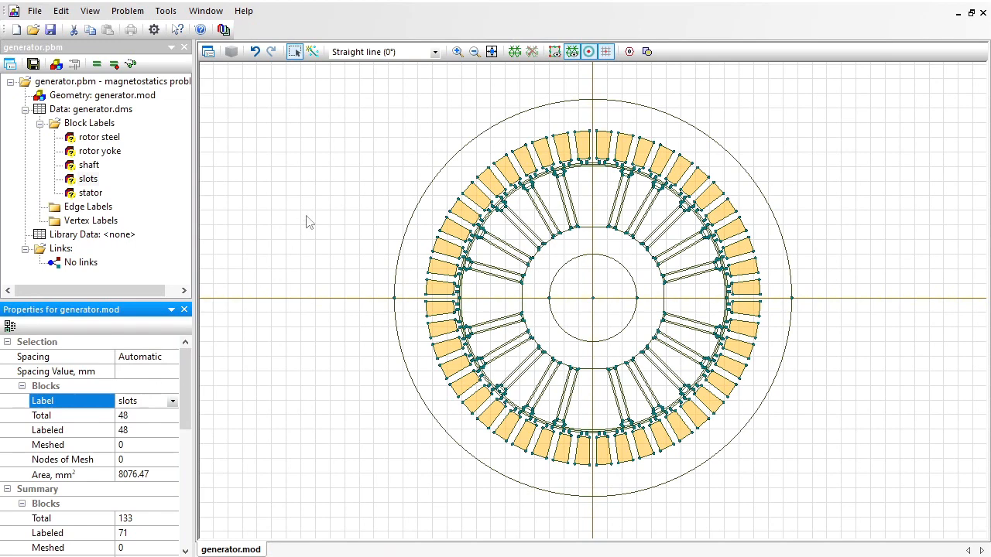
# Assign the label "air" to the outer air-gap ring block that includes the stator slot openings.
pyautogui.click(458, 52)
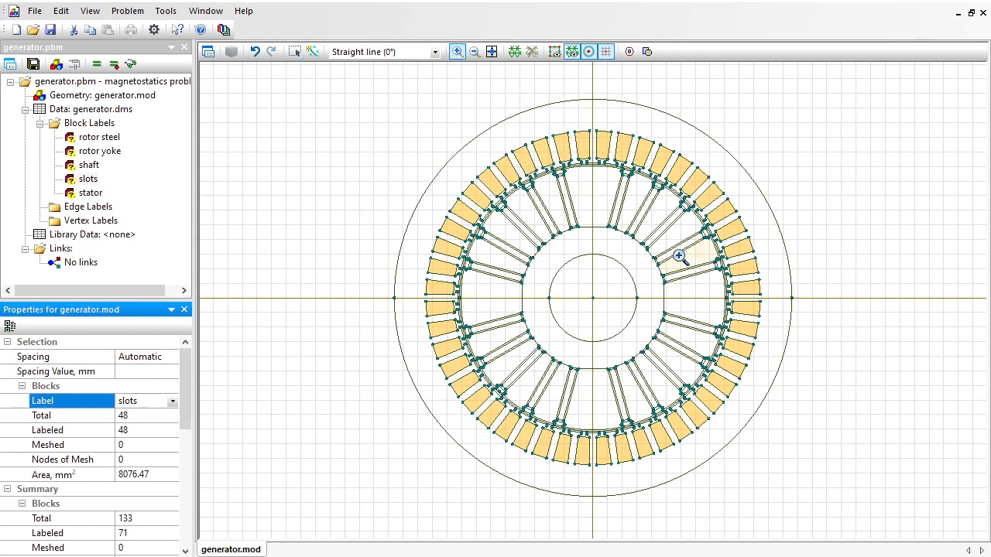
pyautogui.moveTo(682, 258); pyautogui.dragTo(772, 340)
pyautogui.click(295, 52)
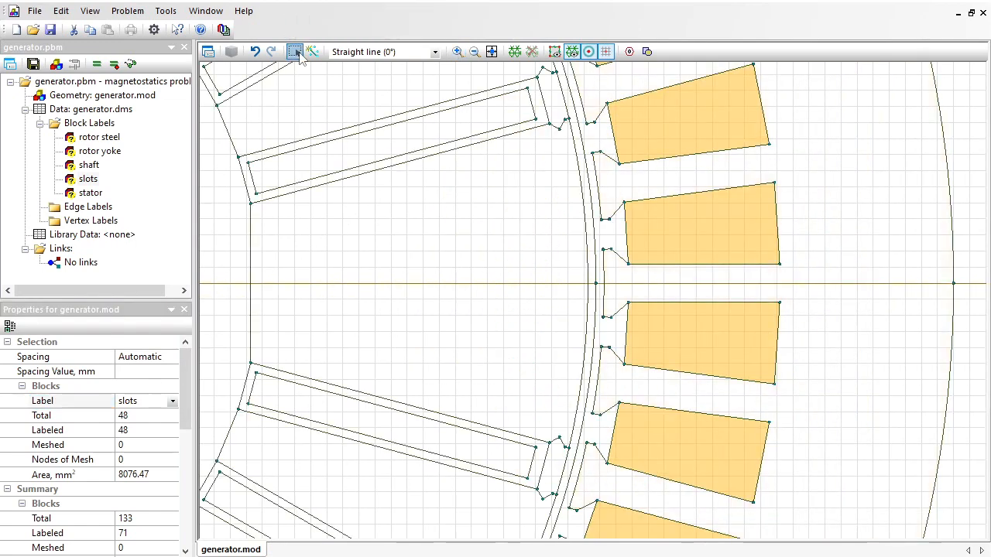
pyautogui.click(612, 232)
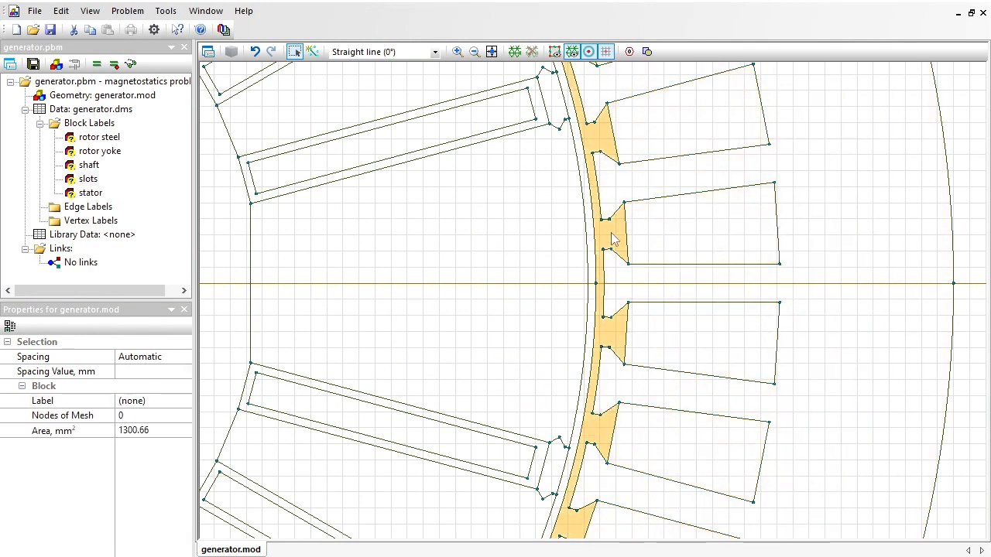
pyautogui.click(152, 401)
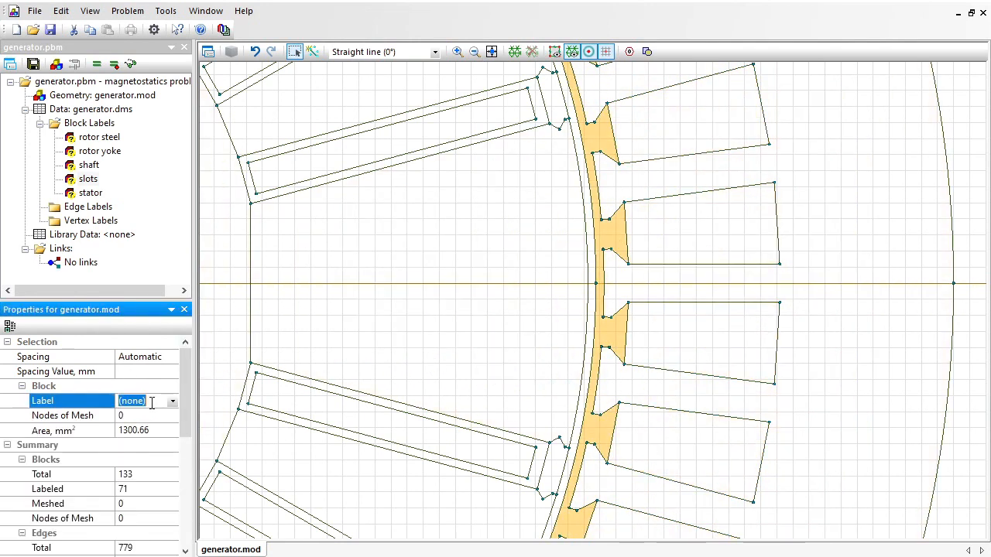
pyautogui.write('air')
pyautogui.press('Return')
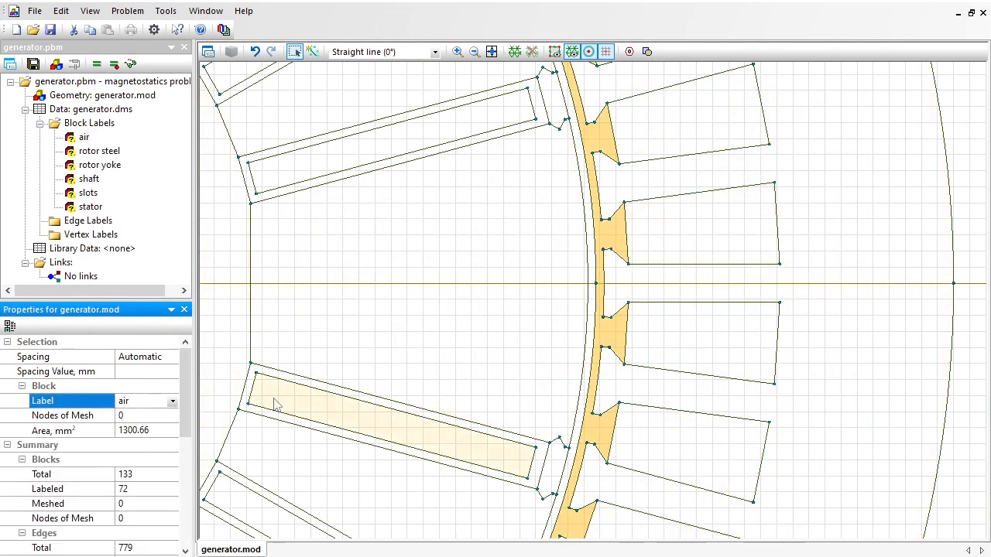
# Assign the label "air" to the thin inner air-gap ring block next to the rotor surface.
pyautogui.click(592, 330)
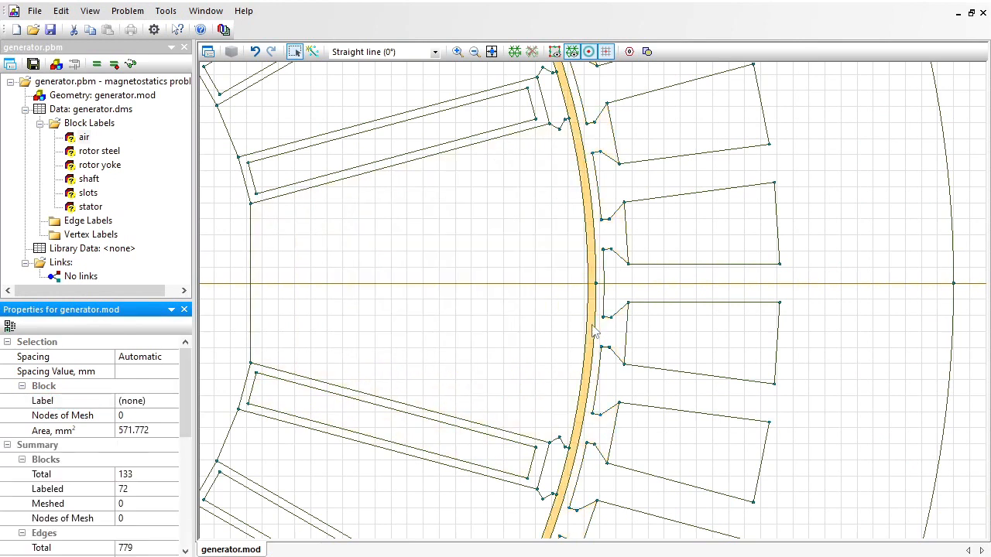
pyautogui.click(152, 400)
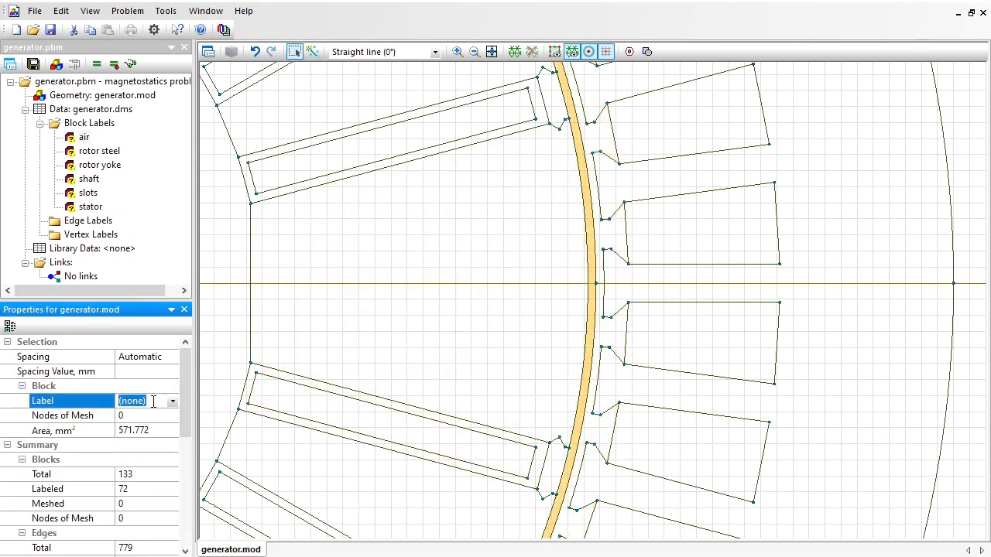
pyautogui.write('air')
pyautogui.press('Return')
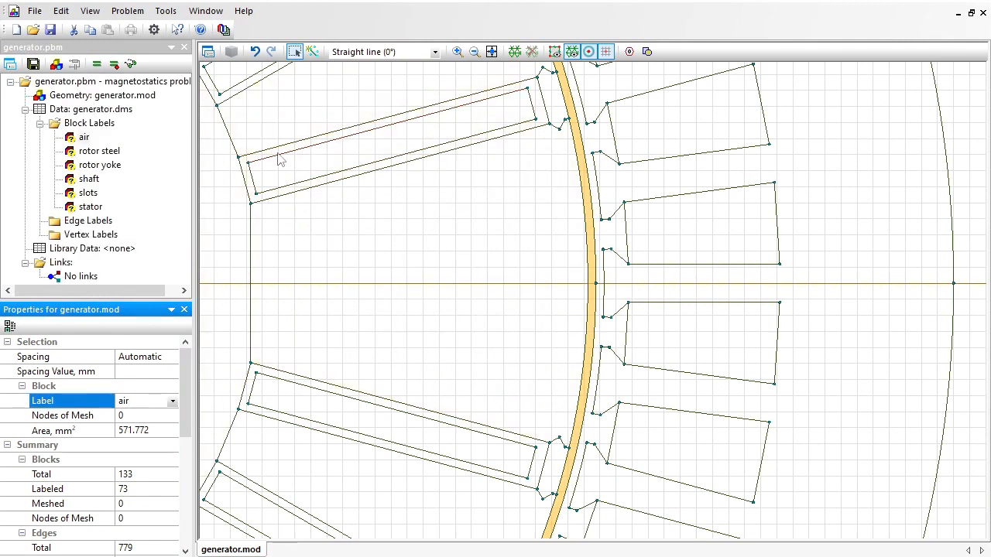
# Assign the label "wedges" to all the small blocks closing the outer ends of the rotor slots, around the whole rotor.
pyautogui.click(552, 99)
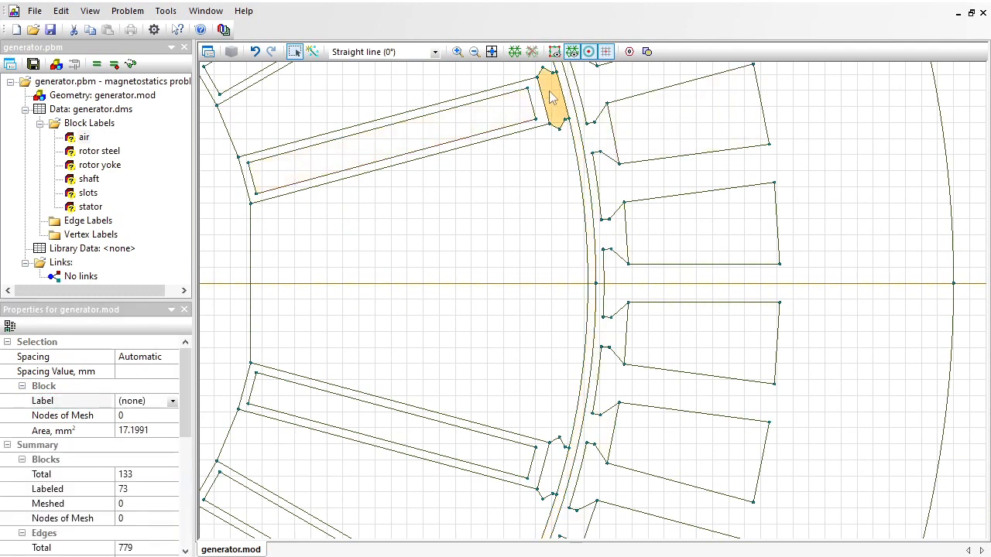
pyautogui.keyDown('ctrl'); pyautogui.click(551, 471); pyautogui.keyUp('ctrl')
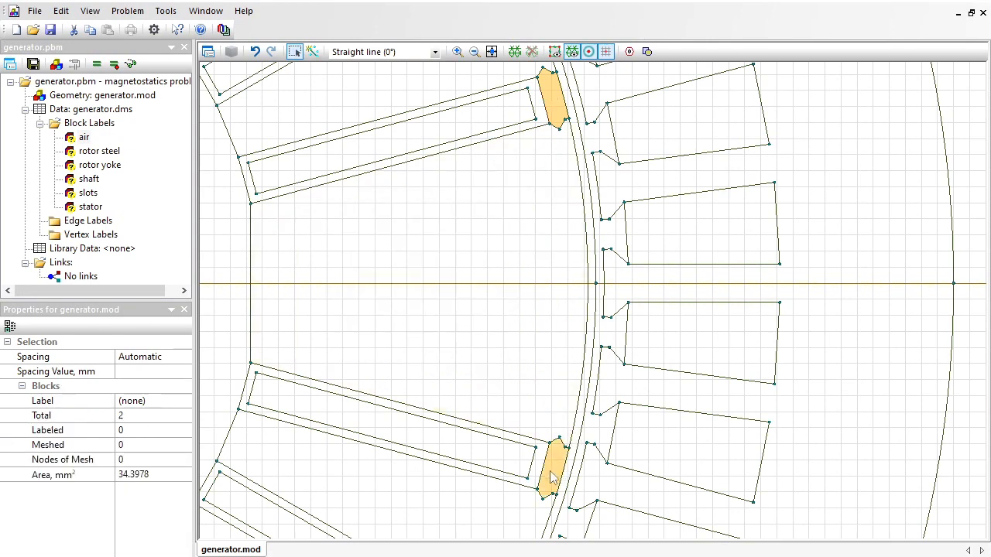
pyautogui.moveTo(423, 457); pyautogui.dragTo(623, 134)
pyautogui.keyDown('ctrl'); pyautogui.click(683, 331); pyautogui.keyUp('ctrl')
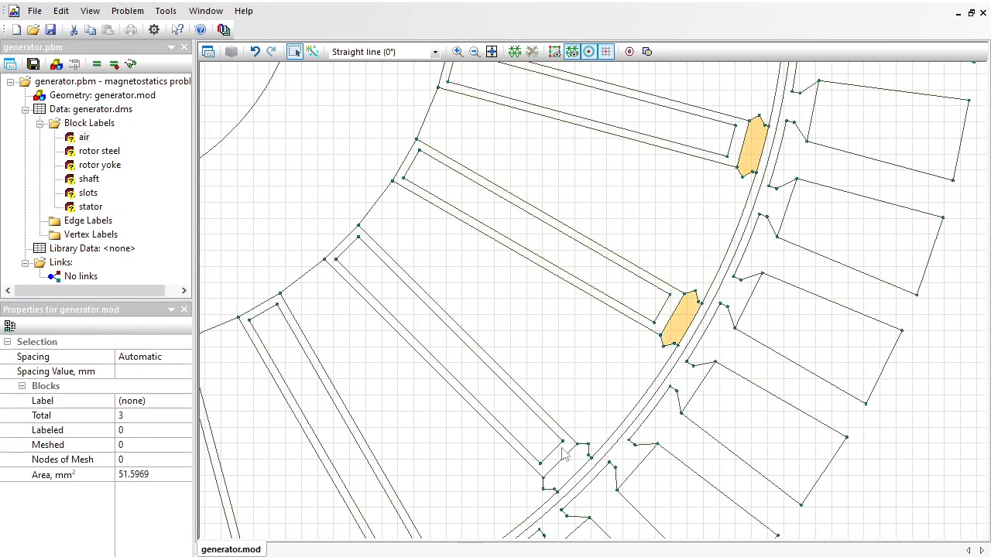
pyautogui.keyDown('ctrl'); pyautogui.click(561, 474); pyautogui.keyUp('ctrl')
pyautogui.moveTo(428, 454); pyautogui.dragTo(564, 190)
pyautogui.keyDown('ctrl'); pyautogui.click(550, 322); pyautogui.keyUp('ctrl')
pyautogui.keyDown('ctrl'); pyautogui.click(390, 384); pyautogui.keyUp('ctrl')
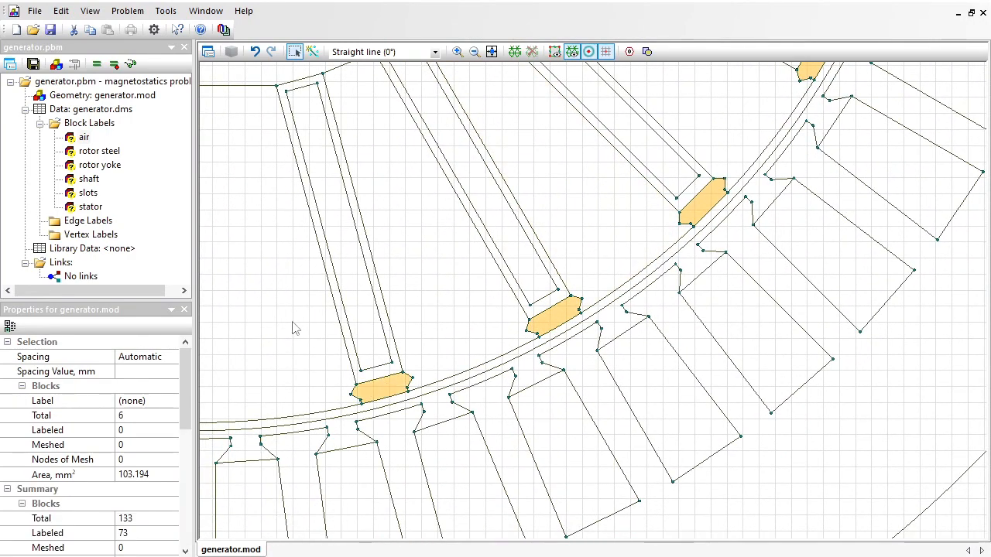
pyautogui.moveTo(235, 341); pyautogui.dragTo(775, 275)
pyautogui.keyDown('ctrl'); pyautogui.click(555, 323); pyautogui.keyUp('ctrl')
pyautogui.keyDown('ctrl'); pyautogui.click(377, 248); pyautogui.keyUp('ctrl')
pyautogui.keyDown('ctrl'); pyautogui.click(230, 136); pyautogui.keyUp('ctrl')
pyautogui.moveTo(303, 135); pyautogui.dragTo(559, 412)
pyautogui.keyDown('ctrl'); pyautogui.click(372, 268); pyautogui.keyUp('ctrl')
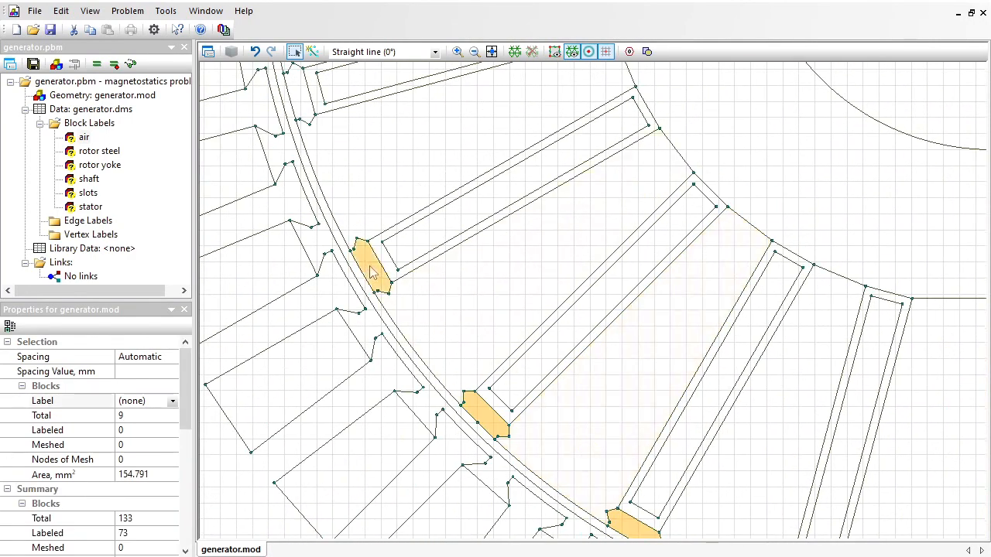
pyautogui.keyDown('ctrl'); pyautogui.click(300, 93); pyautogui.keyUp('ctrl')
pyautogui.keyDown('ctrl'); pyautogui.click(384, 318); pyautogui.keyUp('ctrl')
pyautogui.keyDown('ctrl'); pyautogui.click(456, 144); pyautogui.keyUp('ctrl')
pyautogui.keyDown('ctrl'); pyautogui.click(365, 328); pyautogui.keyUp('ctrl')
pyautogui.keyDown('ctrl'); pyautogui.click(513, 211); pyautogui.keyUp('ctrl')
pyautogui.keyDown('ctrl'); pyautogui.click(690, 143); pyautogui.keyUp('ctrl')
pyautogui.moveTo(924, 333); pyautogui.dragTo(219, 340)
pyautogui.keyDown('ctrl'); pyautogui.click(348, 147); pyautogui.keyUp('ctrl')
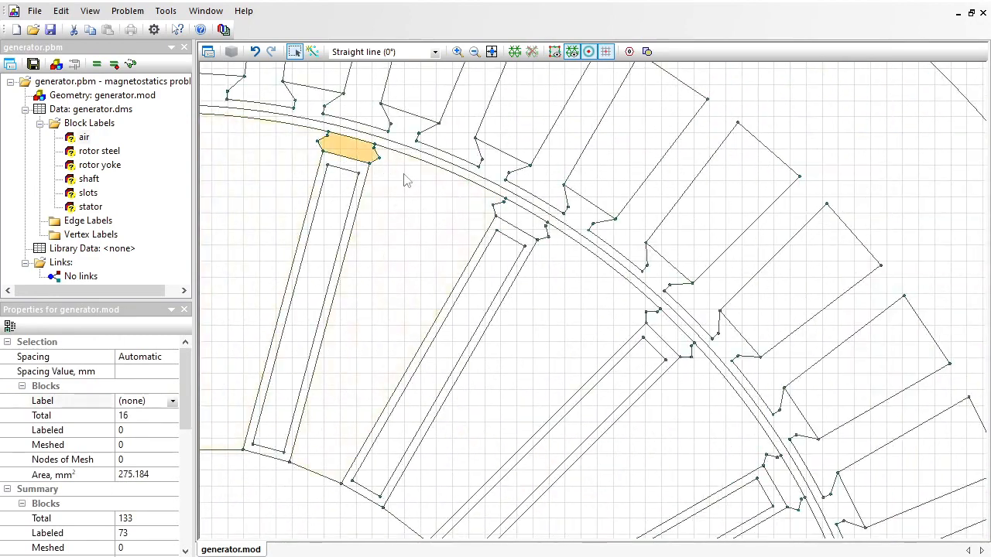
pyautogui.keyDown('ctrl'); pyautogui.click(520, 221); pyautogui.keyUp('ctrl')
pyautogui.keyDown('ctrl'); pyautogui.click(669, 333); pyautogui.keyUp('ctrl')
pyautogui.keyDown('ctrl'); pyautogui.click(784, 482); pyautogui.keyUp('ctrl')
pyautogui.moveTo(480, 157)
pyautogui.mouseDown()
pyautogui.moveTo(472, 131)
pyautogui.moveTo(485, 170)
pyautogui.mouseUp()
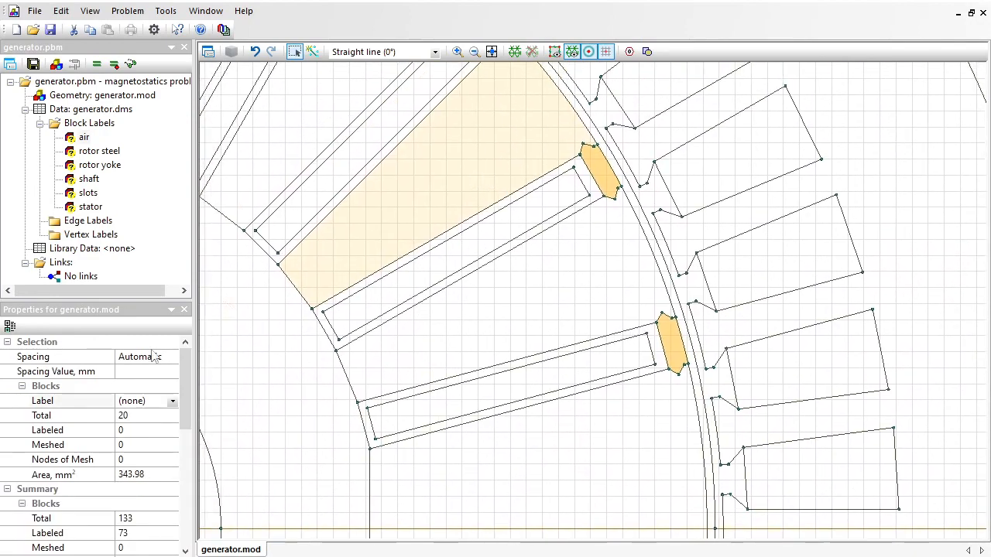
pyautogui.click(155, 401)
pyautogui.write('wed')
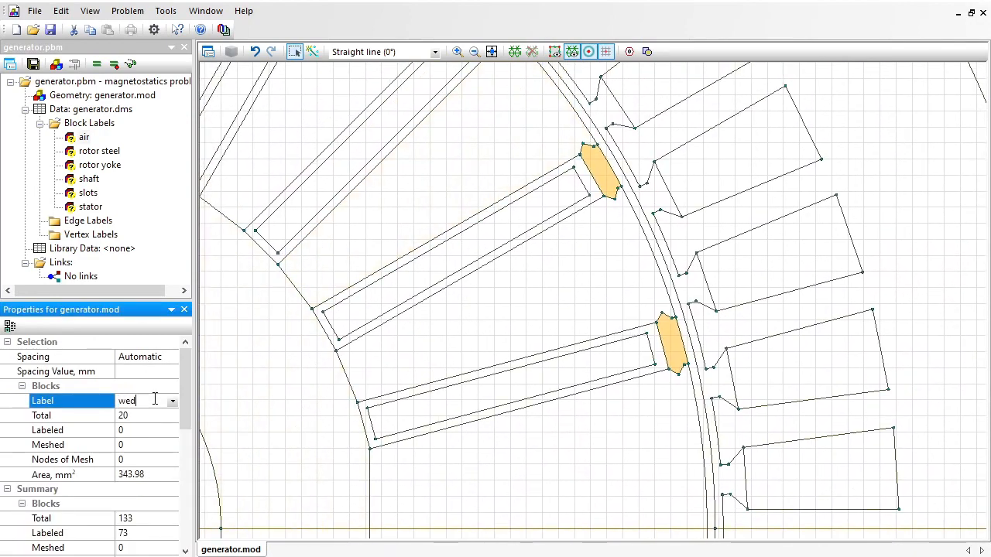
pyautogui.write('ges')
pyautogui.press('Return')
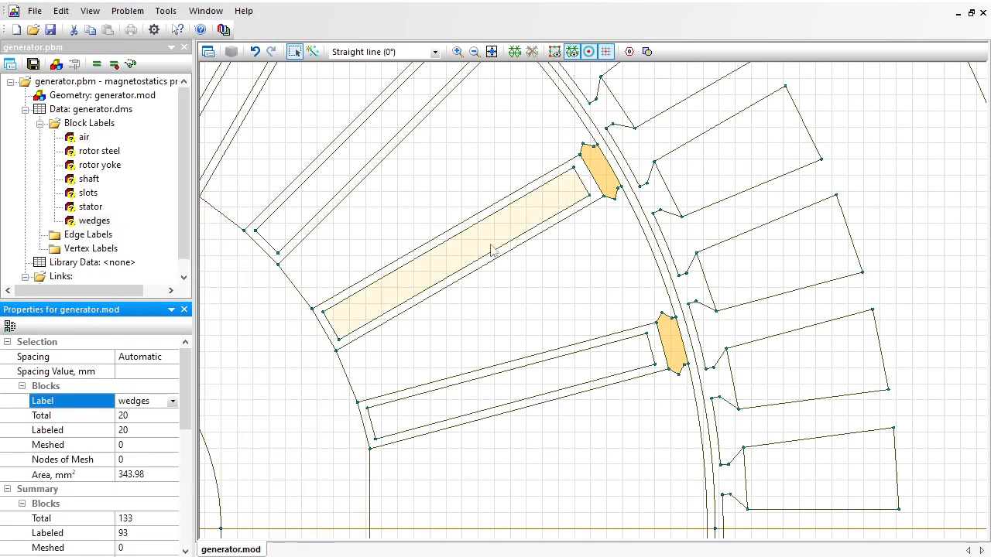
# Assign the label "insulation" to all the thin frame blocks lining the rotor slots, around the whole rotor.
pyautogui.click(590, 186)
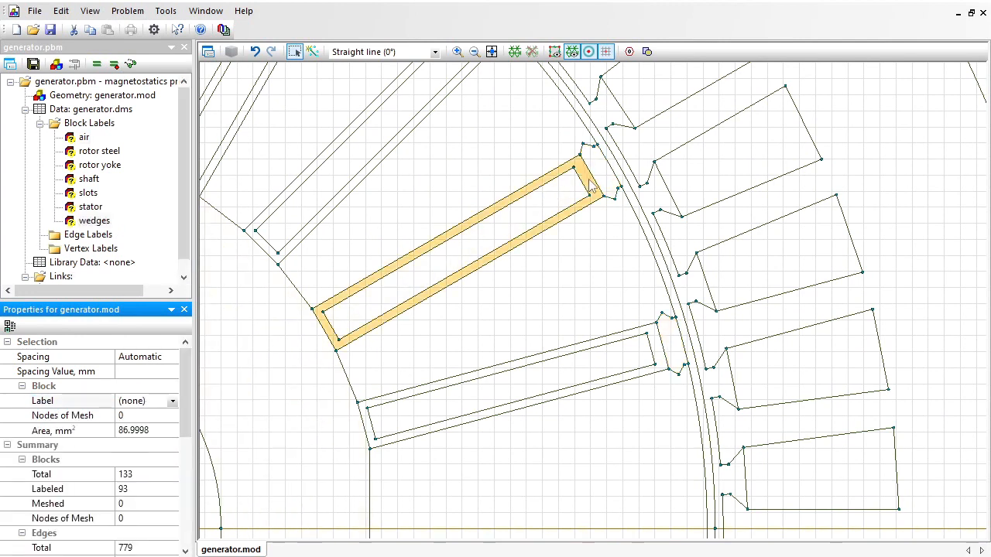
pyautogui.keyDown('ctrl'); pyautogui.click(659, 346); pyautogui.keyUp('ctrl')
pyautogui.keyDown('ctrl'); pyautogui.click(422, 121); pyautogui.keyUp('ctrl')
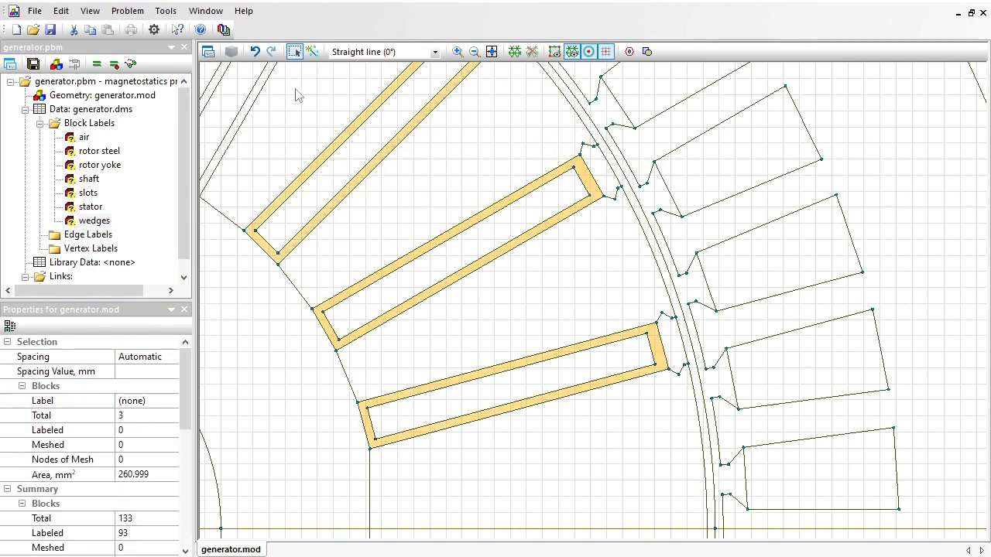
pyautogui.keyDown('ctrl'); pyautogui.click(257, 91); pyautogui.keyUp('ctrl')
pyautogui.moveTo(314, 116); pyautogui.dragTo(752, 403)
pyautogui.keyDown('ctrl'); pyautogui.click(598, 138); pyautogui.keyUp('ctrl')
pyautogui.keyDown('ctrl'); pyautogui.click(237, 144); pyautogui.keyUp('ctrl')
pyautogui.moveTo(217, 167); pyautogui.dragTo(751, 108)
pyautogui.keyDown('ctrl'); pyautogui.click(603, 161); pyautogui.keyUp('ctrl')
pyautogui.keyDown('ctrl'); pyautogui.click(452, 279); pyautogui.keyUp('ctrl')
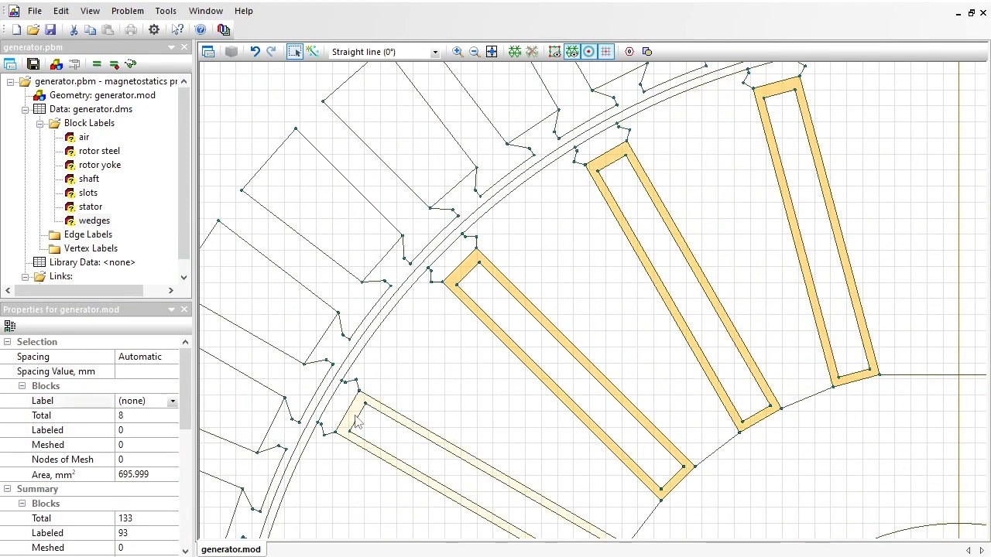
pyautogui.keyDown('ctrl'); pyautogui.click(355, 416); pyautogui.keyUp('ctrl')
pyautogui.moveTo(307, 426); pyautogui.dragTo(525, 40)
pyautogui.moveTo(514, 198); pyautogui.dragTo(469, 84)
pyautogui.keyDown('ctrl'); pyautogui.click(456, 85); pyautogui.keyUp('ctrl')
pyautogui.keyDown('ctrl'); pyautogui.click(453, 441); pyautogui.keyUp('ctrl')
pyautogui.moveTo(586, 453); pyautogui.dragTo(331, 77)
pyautogui.keyDown('ctrl'); pyautogui.click(276, 236); pyautogui.keyUp('ctrl')
pyautogui.keyDown('ctrl'); pyautogui.click(516, 478); pyautogui.keyUp('ctrl')
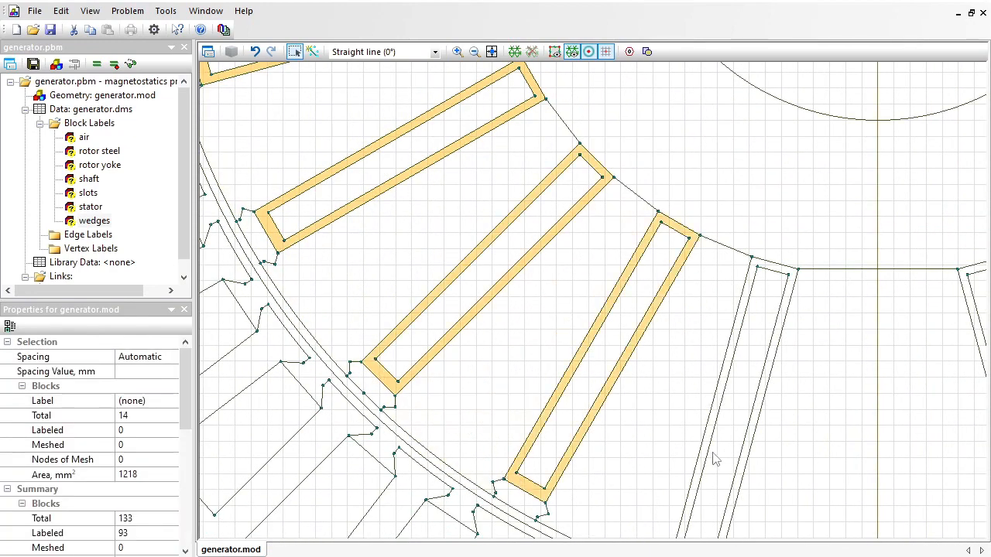
pyautogui.moveTo(714, 456); pyautogui.dragTo(386, 178)
pyautogui.keyDown('ctrl'); pyautogui.click(380, 281); pyautogui.keyUp('ctrl')
pyautogui.keyDown('ctrl'); pyautogui.click(722, 281); pyautogui.keyUp('ctrl')
pyautogui.keyDown('ctrl'); pyautogui.click(916, 206); pyautogui.keyUp('ctrl')
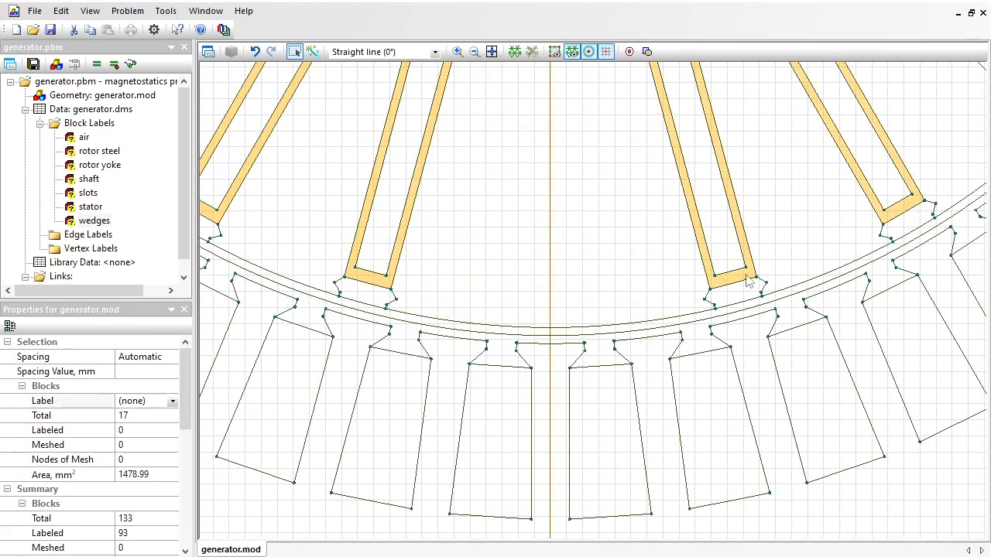
pyautogui.moveTo(960, 85); pyautogui.dragTo(422, 522)
pyautogui.keyDown('ctrl'); pyautogui.click(517, 527); pyautogui.keyUp('ctrl')
pyautogui.keyDown('ctrl'); pyautogui.click(623, 390); pyautogui.keyUp('ctrl')
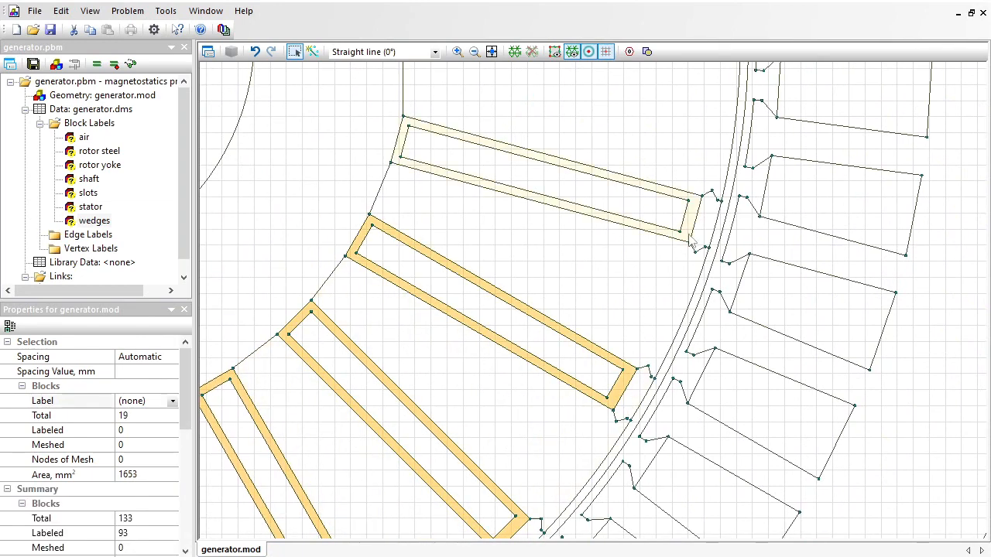
pyautogui.keyDown('ctrl'); pyautogui.click(691, 232); pyautogui.keyUp('ctrl')
pyautogui.moveTo(664, 119); pyautogui.dragTo(733, 473)
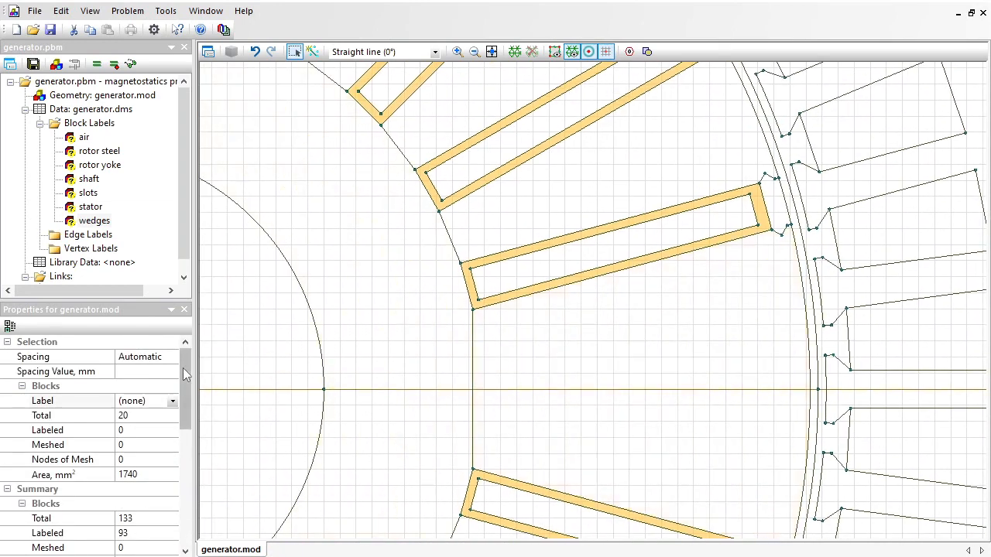
pyautogui.click(155, 397)
pyautogui.write('insulatio')
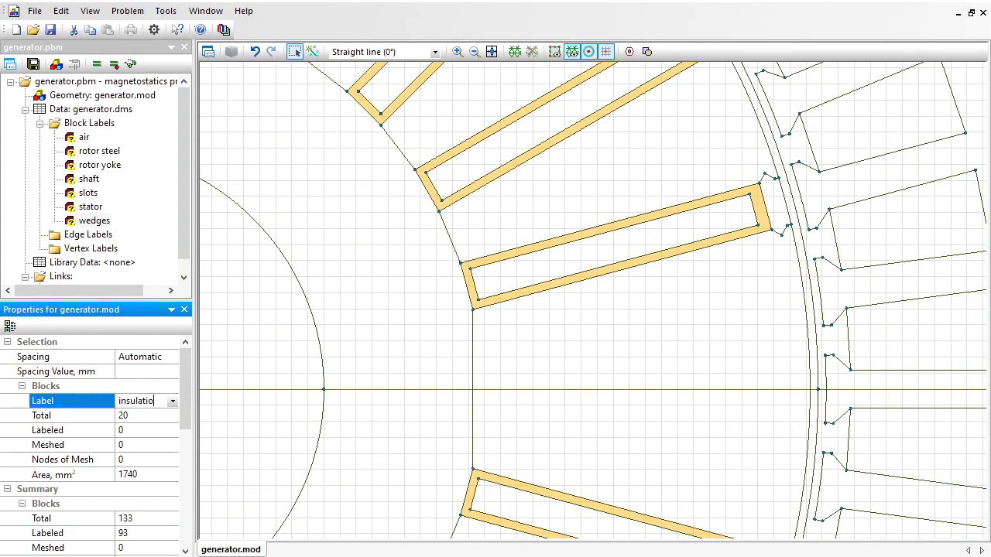
pyautogui.write('n')
pyautogui.press('Return')
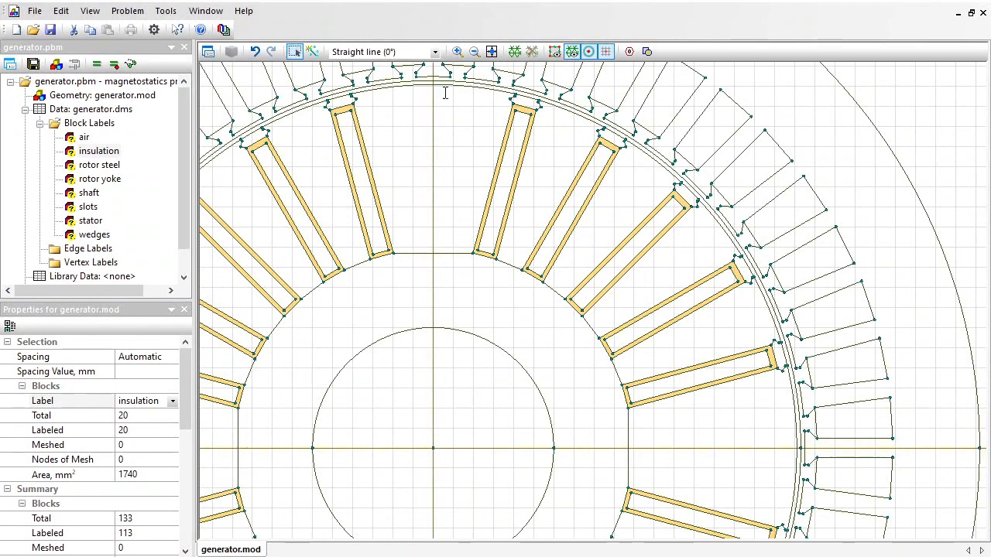
# Check the slope of the 45° rotor slot's inner edge and assign the label "45+90" to its inner rectangular block.
pyautogui.click(638, 248)
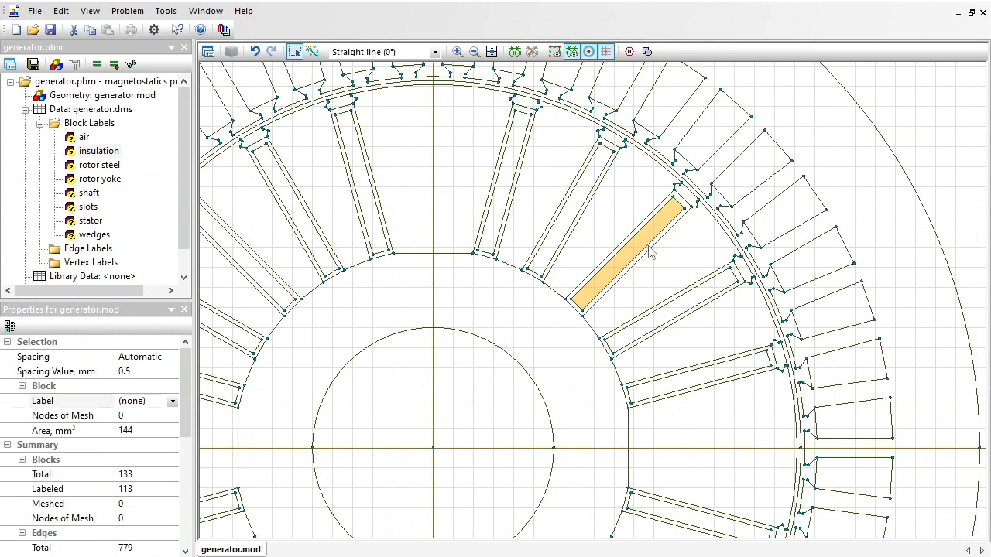
pyautogui.click(649, 248)
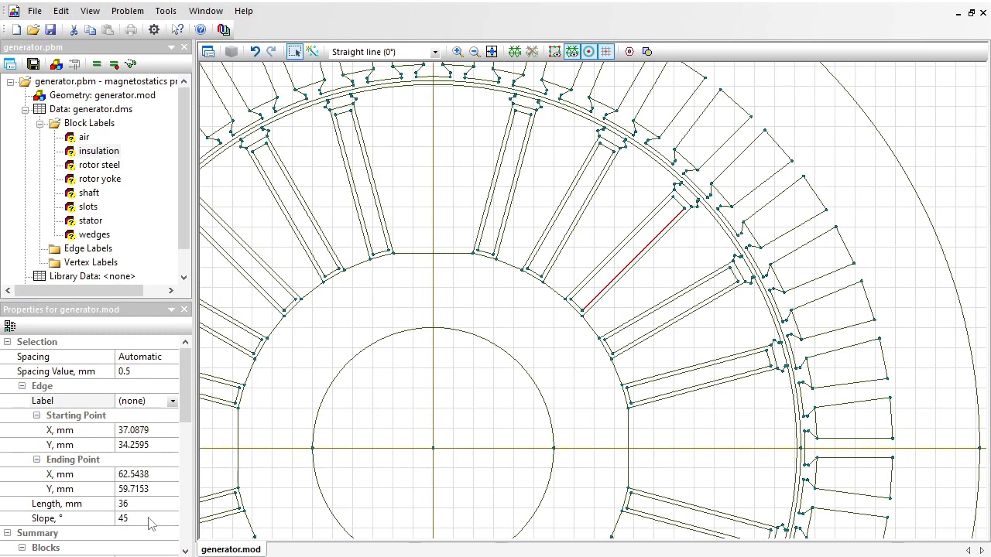
pyautogui.click(616, 274)
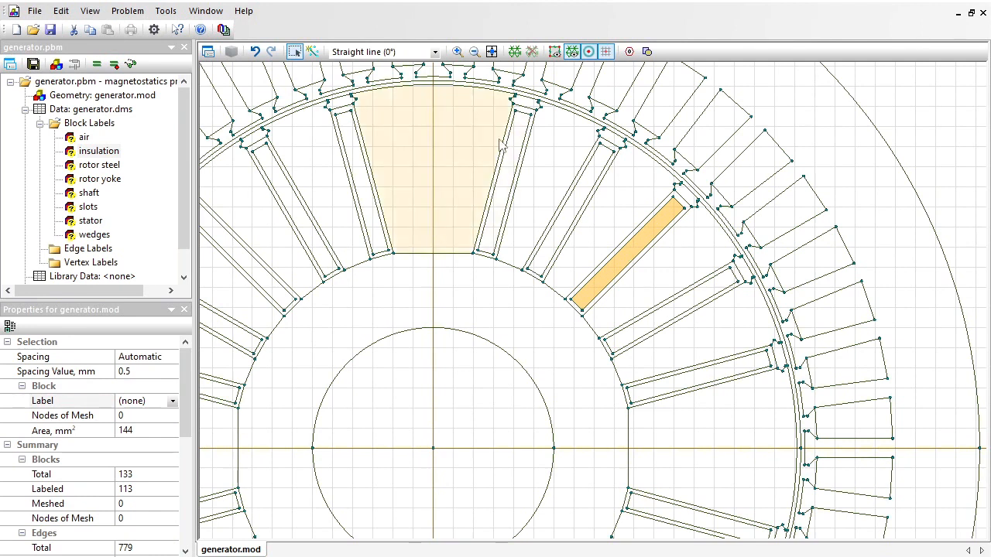
pyautogui.click(154, 404)
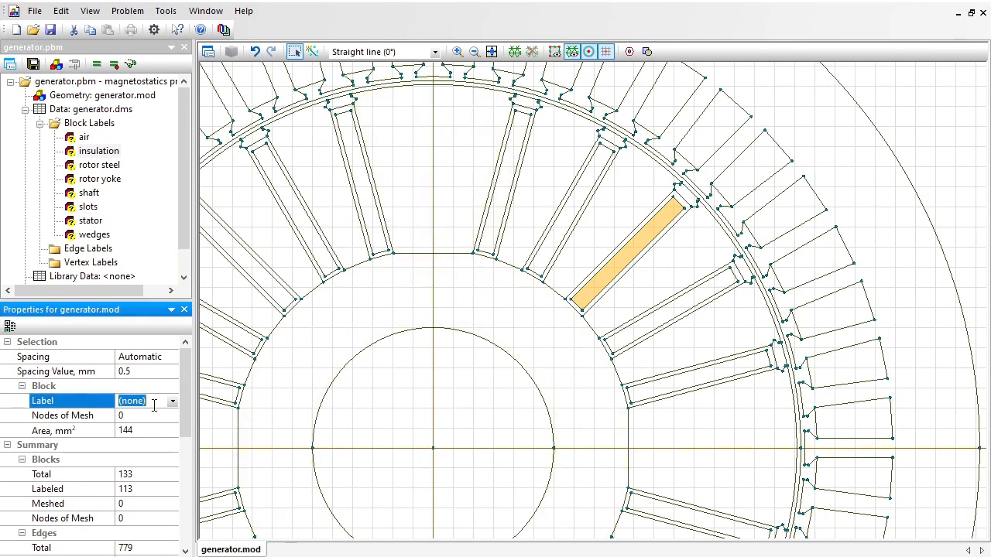
pyautogui.write('45')
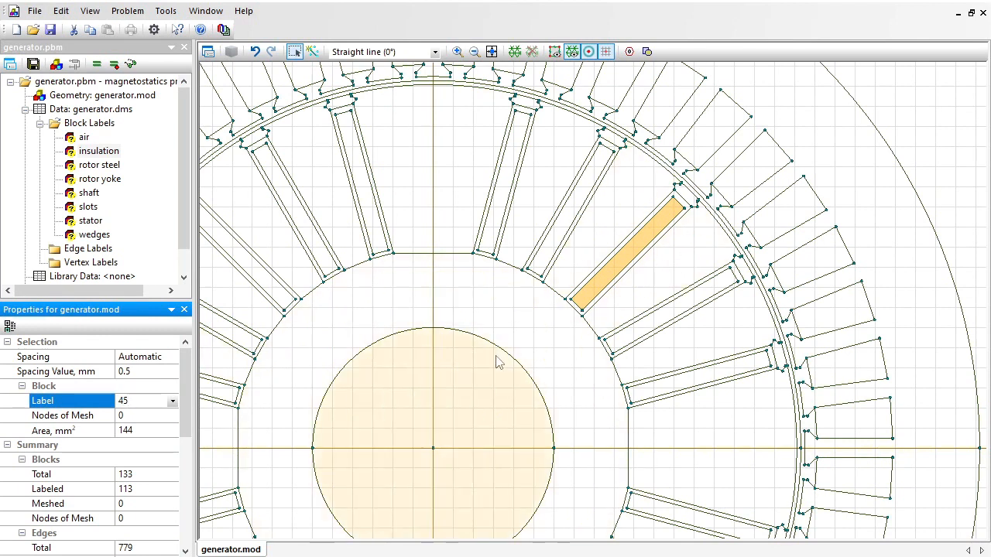
pyautogui.write('+90')
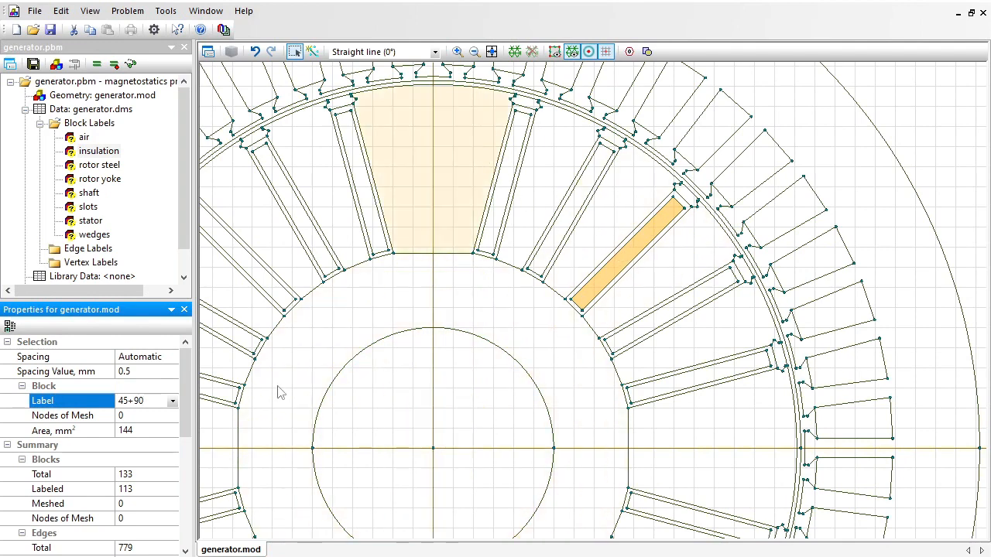
pyautogui.press('Return')
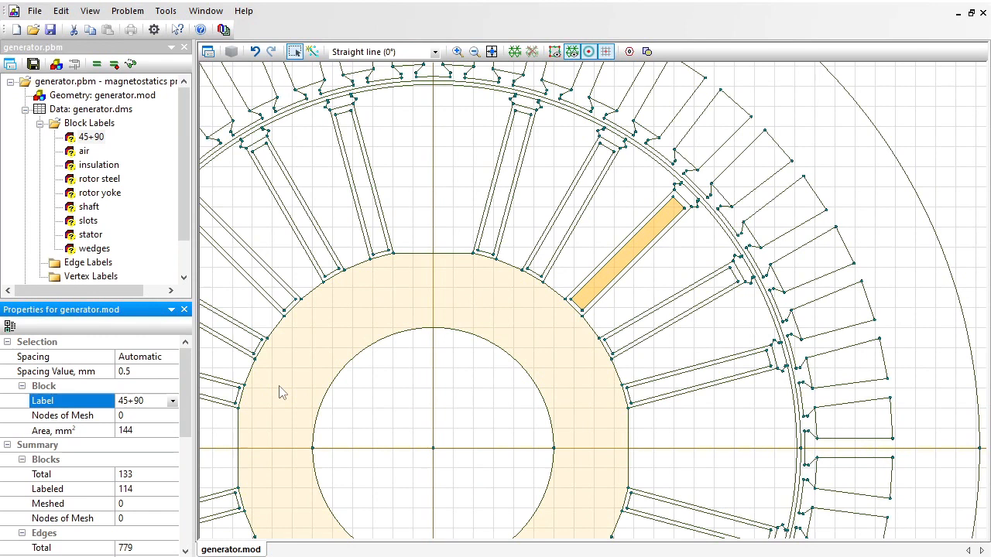
# Assign the label "30+90" to the inner rectangular block of the 30° rotor slot in the upper-right quadrant.
pyautogui.click(682, 316)
pyautogui.click(692, 310)
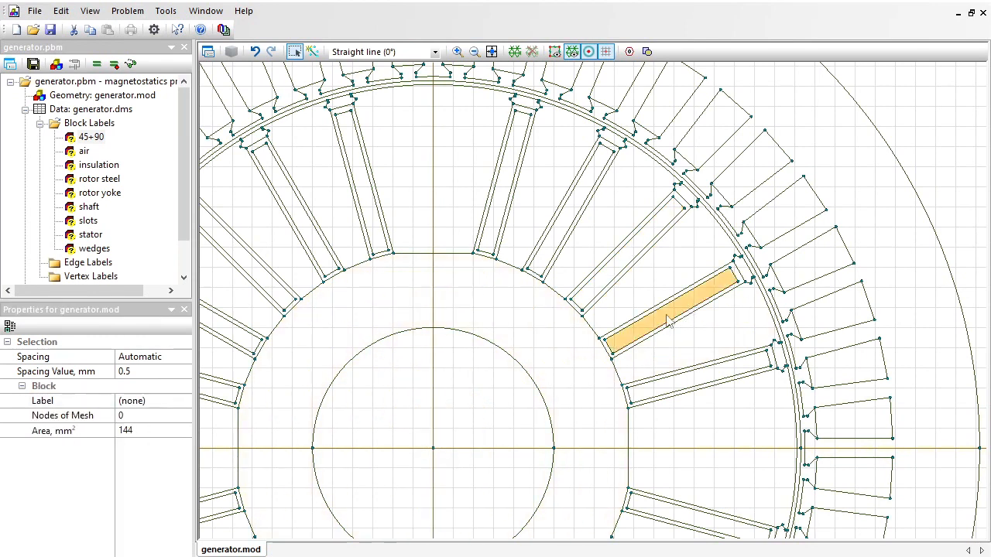
pyautogui.click(151, 401)
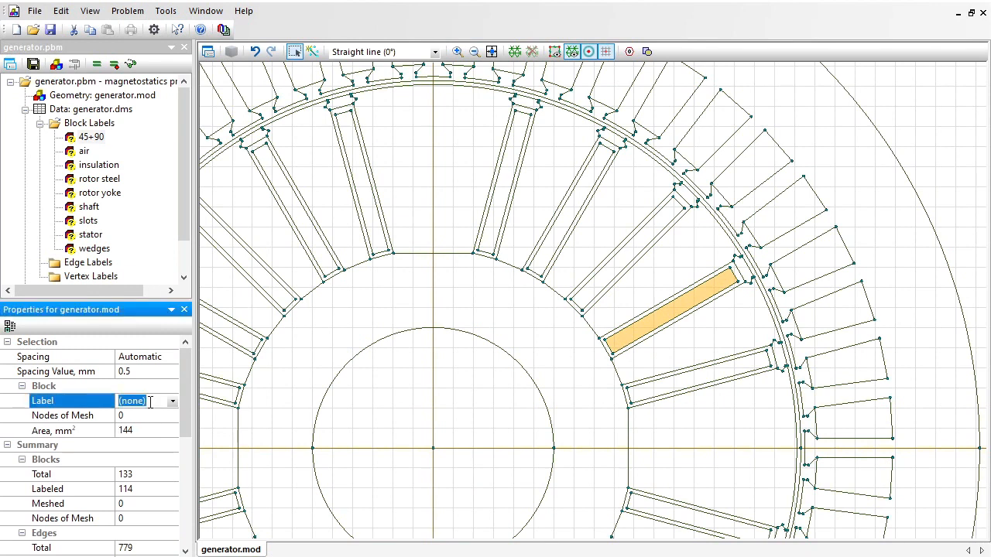
pyautogui.write('30+90')
pyautogui.press('Return')
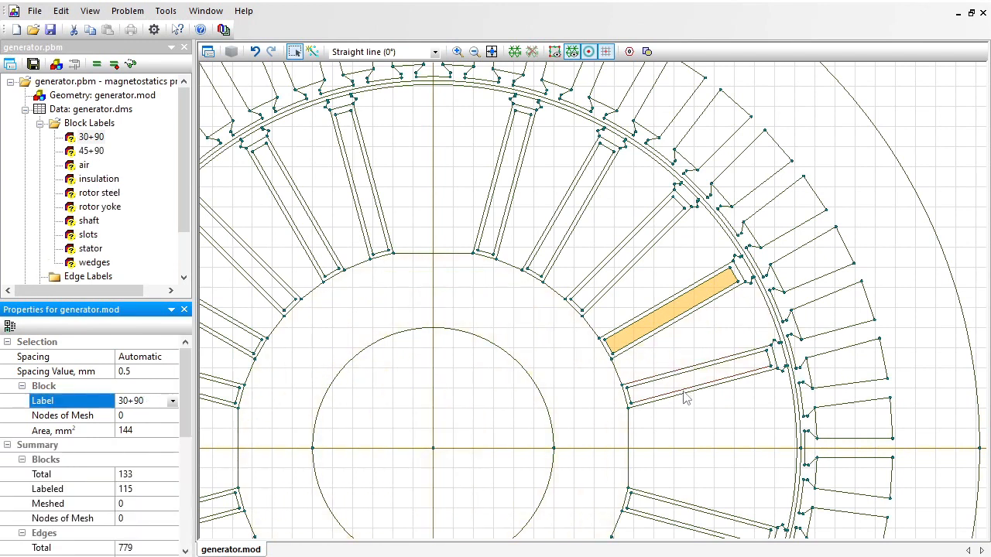
# Check the slope of the lowest upper-right-quadrant rotor slot's inner edge and assign the label "15+90" to its inner rectangular block.
pyautogui.click(687, 393)
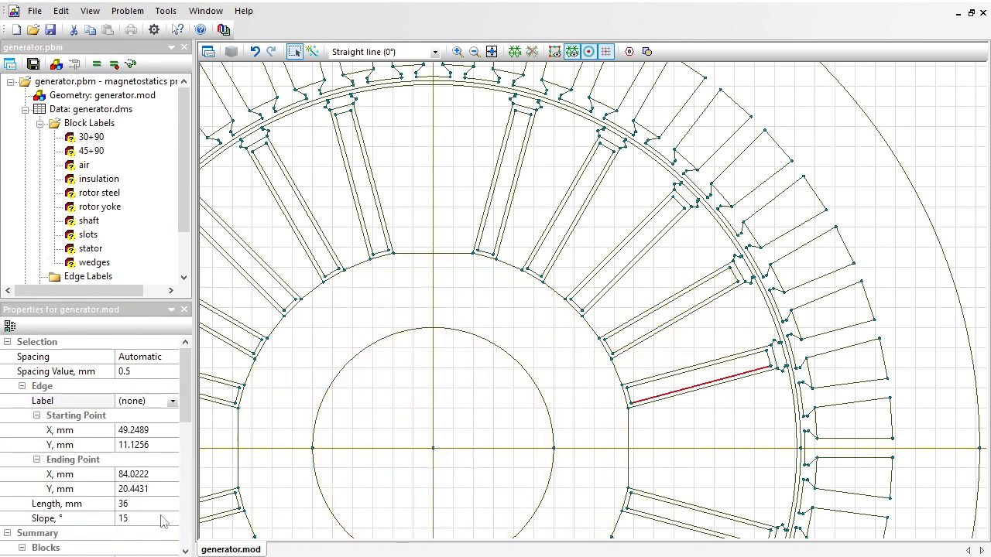
pyautogui.click(699, 377)
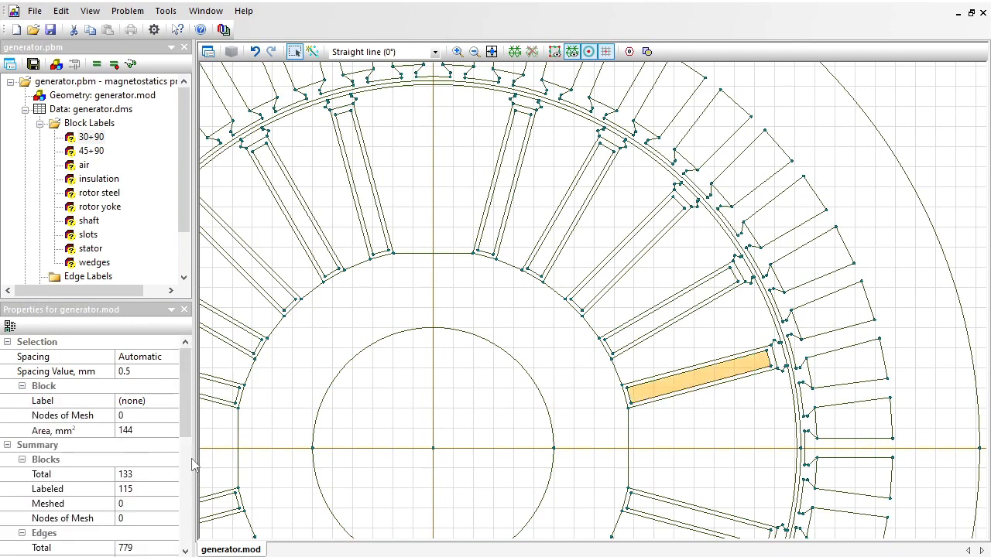
pyautogui.click(155, 402)
pyautogui.write('15+')
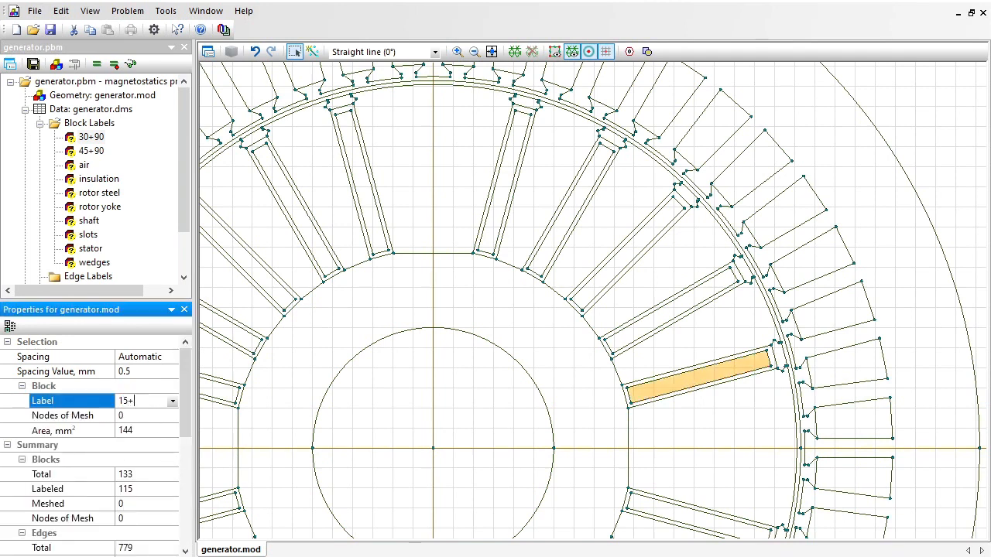
pyautogui.write('90')
pyautogui.press('Return')
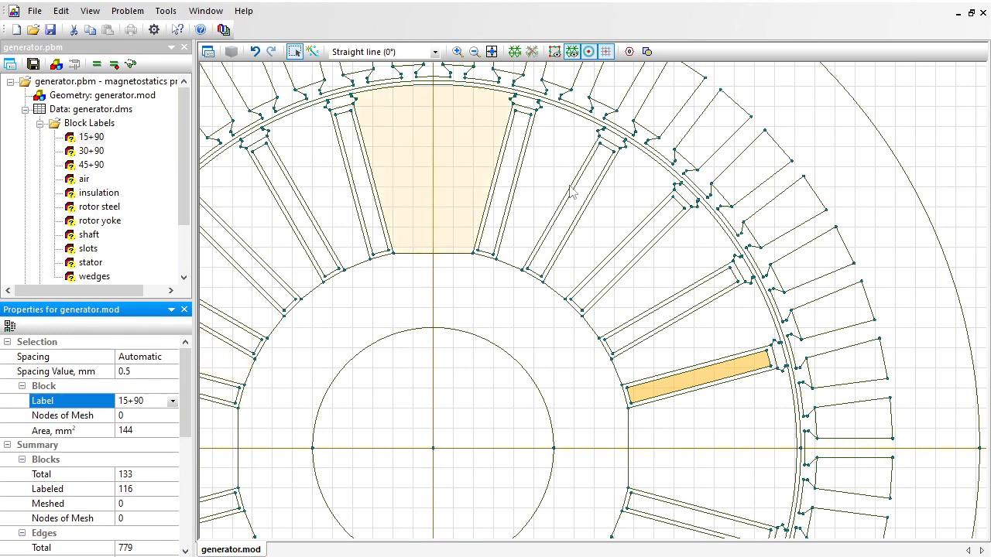
# Assign the label "60+90" to the inner rectangular block of the 60° rotor slot in the upper-right quadrant.
pyautogui.click(586, 201)
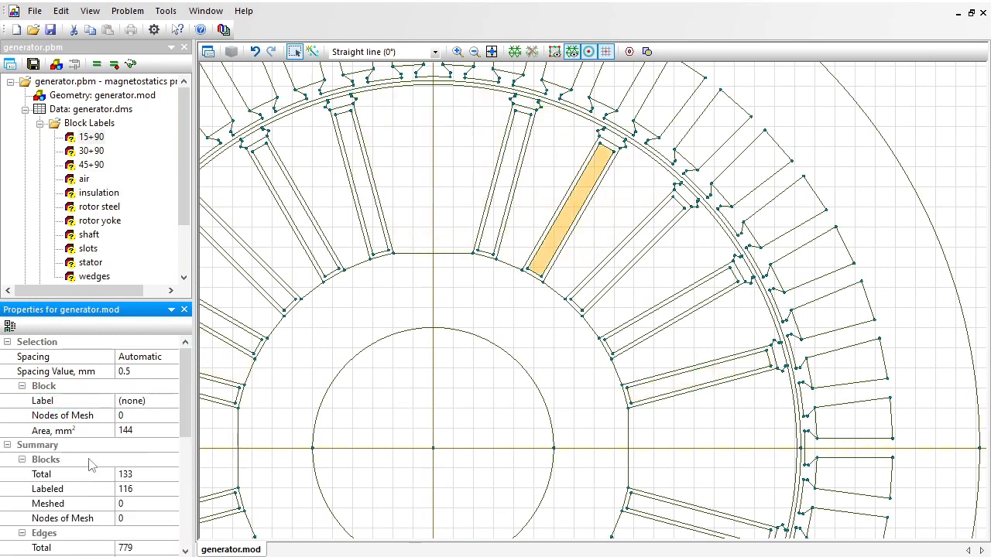
pyautogui.click(151, 401)
pyautogui.write('60')
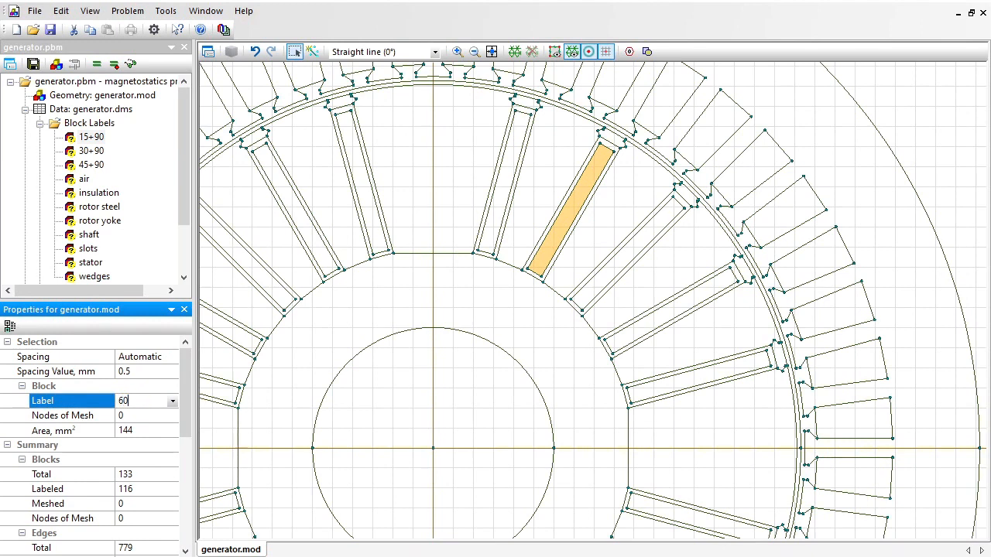
pyautogui.write('+90')
pyautogui.press('Return')
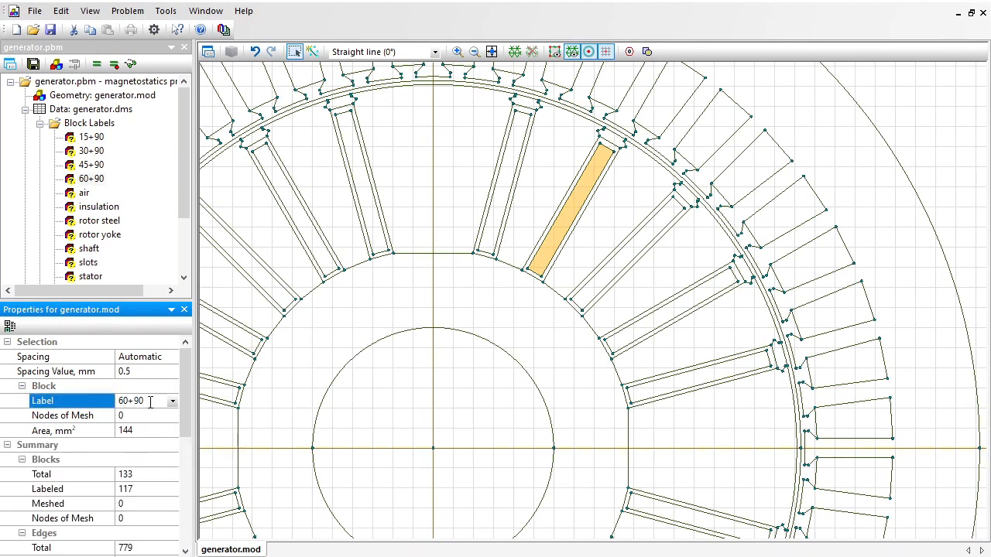
# Check the slope of the inner edge of the upper-right-quadrant rotor slot nearest the vertical axis and label its inner rectangular block "75+90".
pyautogui.click(520, 169)
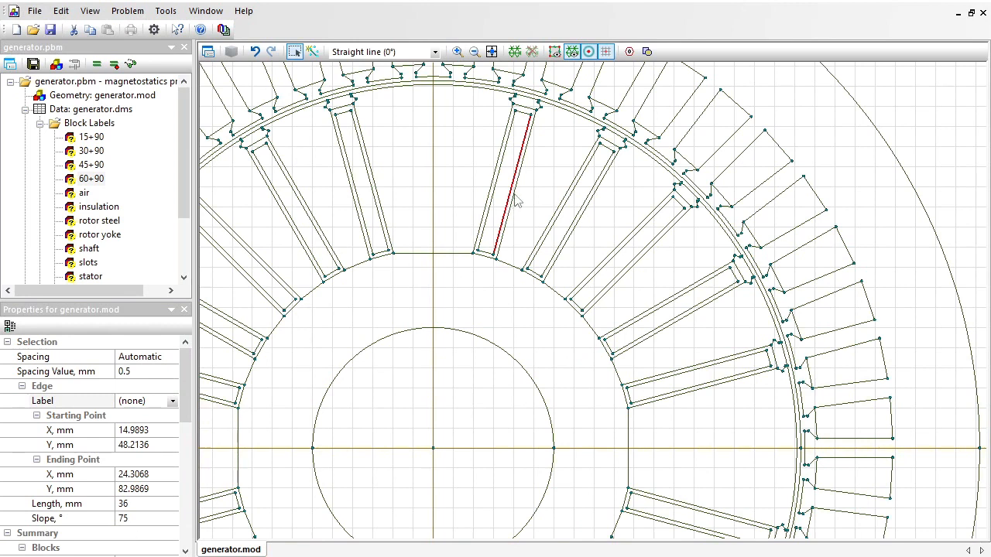
pyautogui.click(505, 190)
pyautogui.click(155, 401)
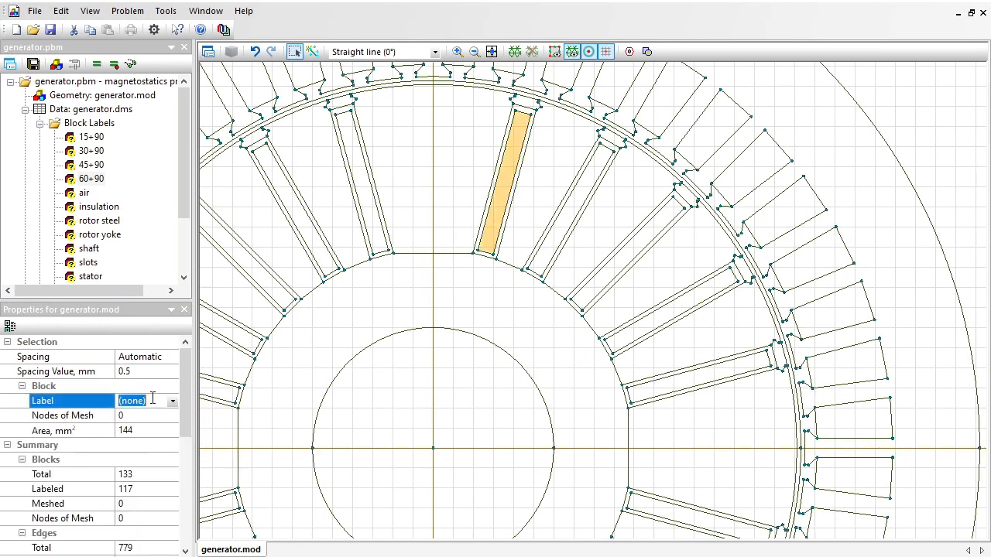
pyautogui.write('75+90')
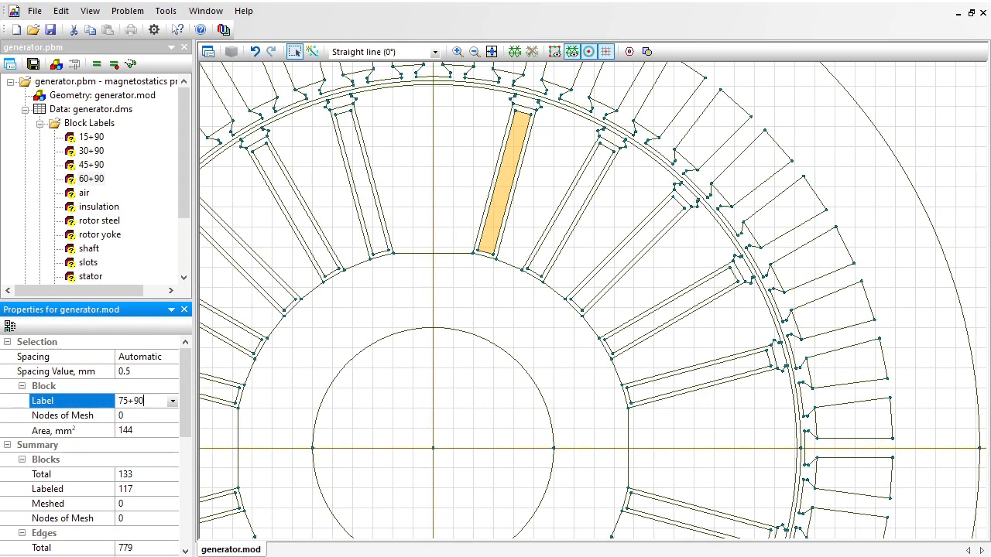
pyautogui.press('Return')
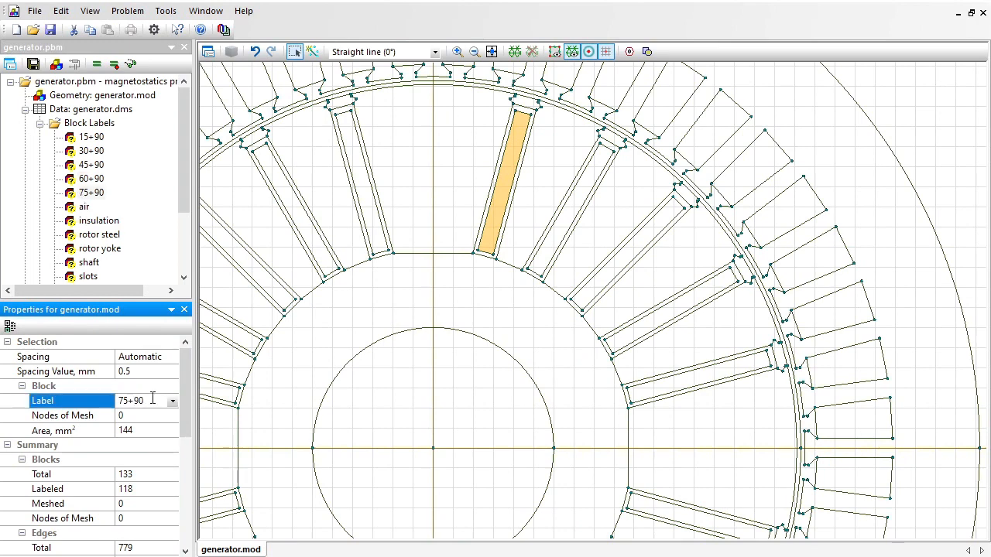
# Check the slope of the middle upper-left-quadrant rotor slot's inner edge and assign the label "135-90" to its inner rectangular block.
pyautogui.moveTo(351, 356); pyautogui.dragTo(493, 369)
pyautogui.click(390, 280)
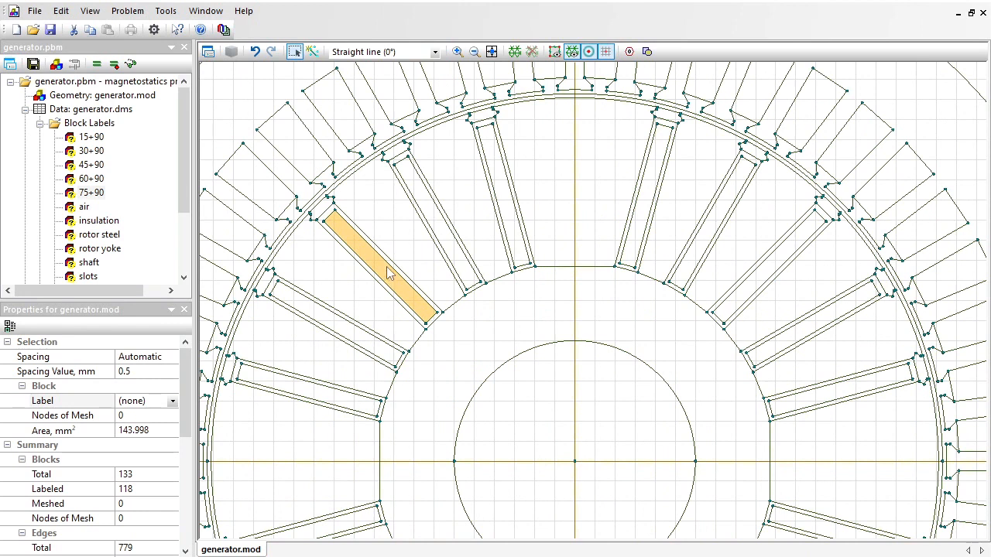
pyautogui.click(389, 268)
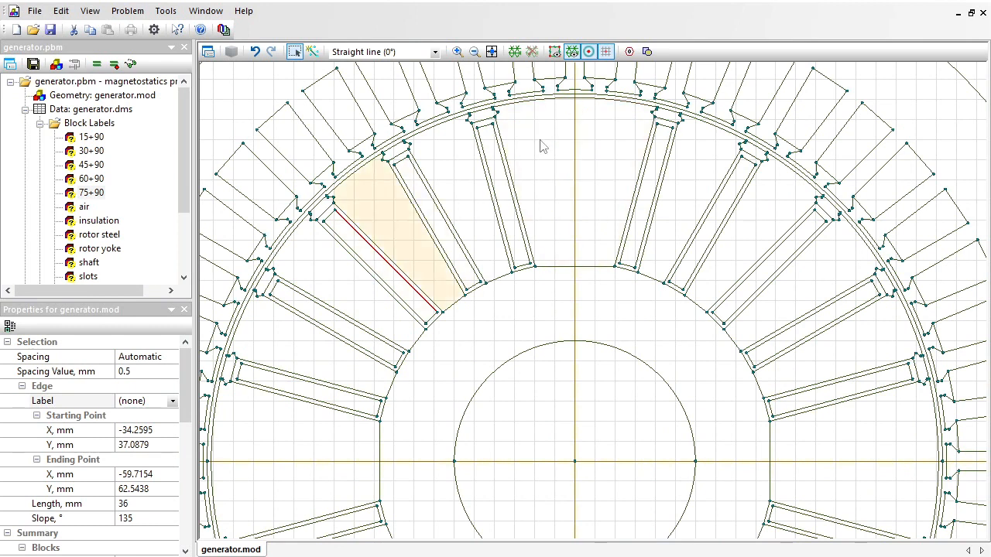
pyautogui.click(363, 259)
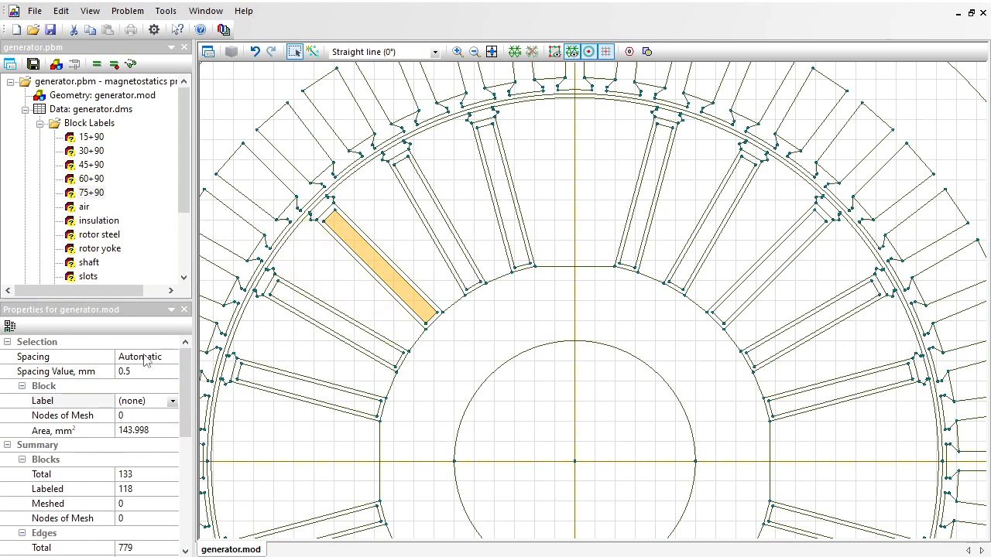
pyautogui.click(154, 401)
pyautogui.write('135')
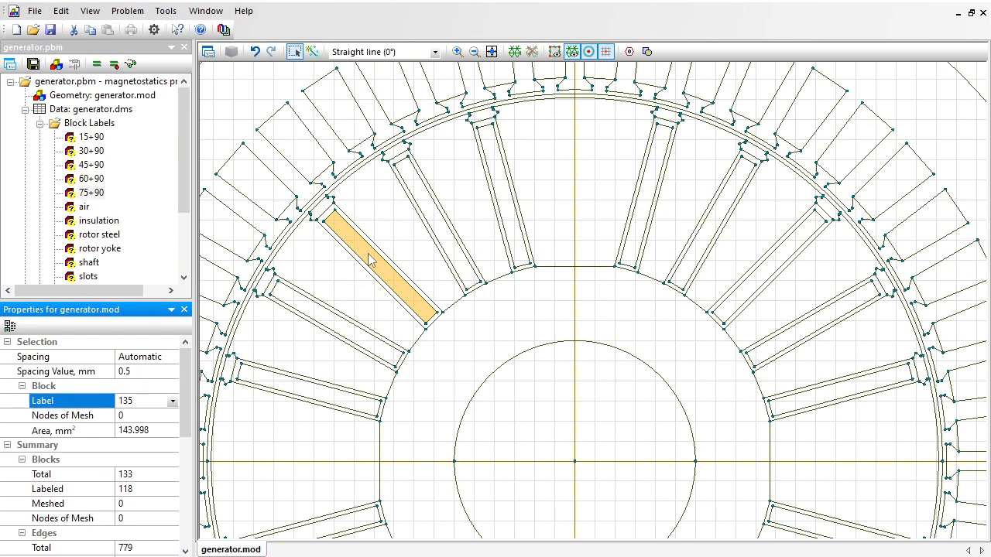
pyautogui.write('-90')
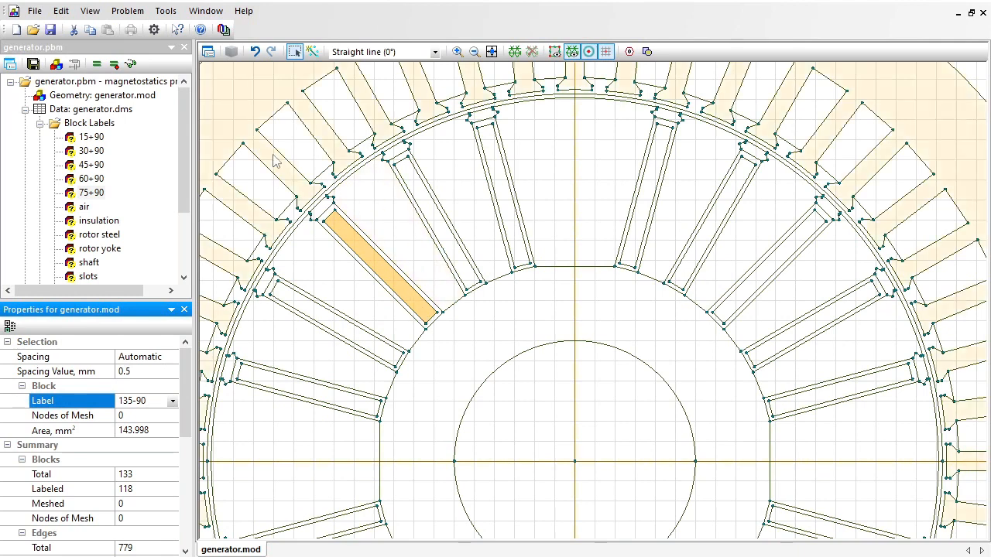
# Check the slope of the upper-left-quadrant rotor slot second from the vertical axis and label its inner rectangular block "120-90".
pyautogui.click(443, 217)
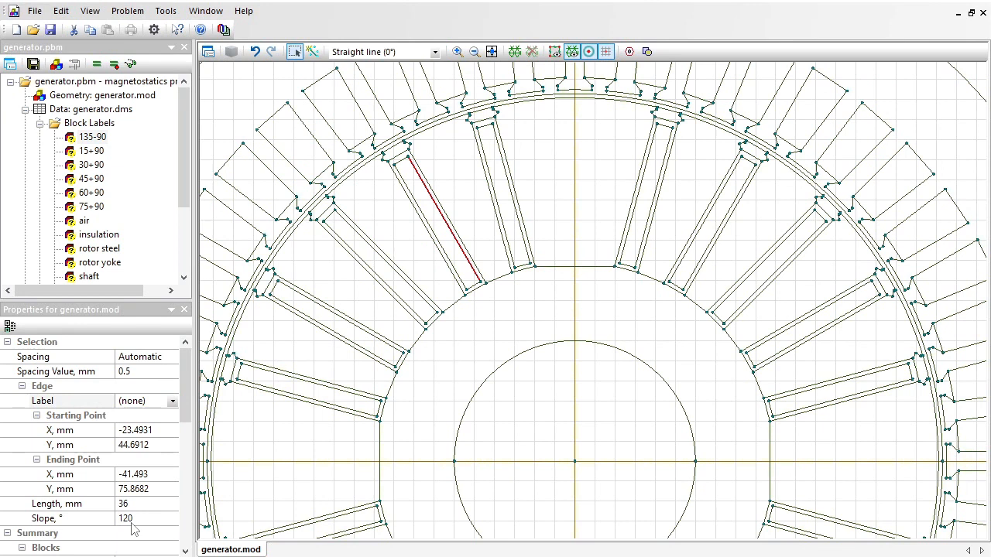
pyautogui.click(428, 215)
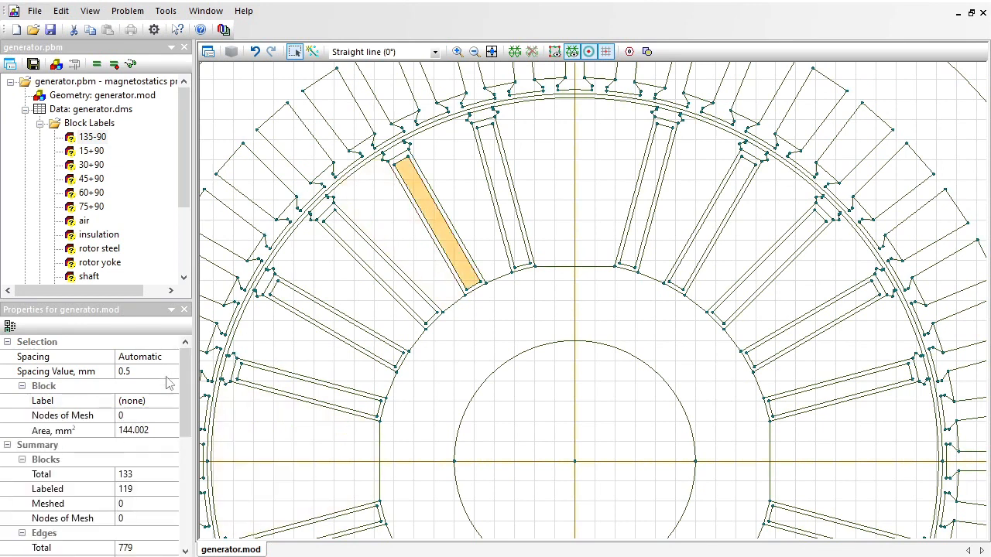
pyautogui.click(170, 401)
pyautogui.write('120-90')
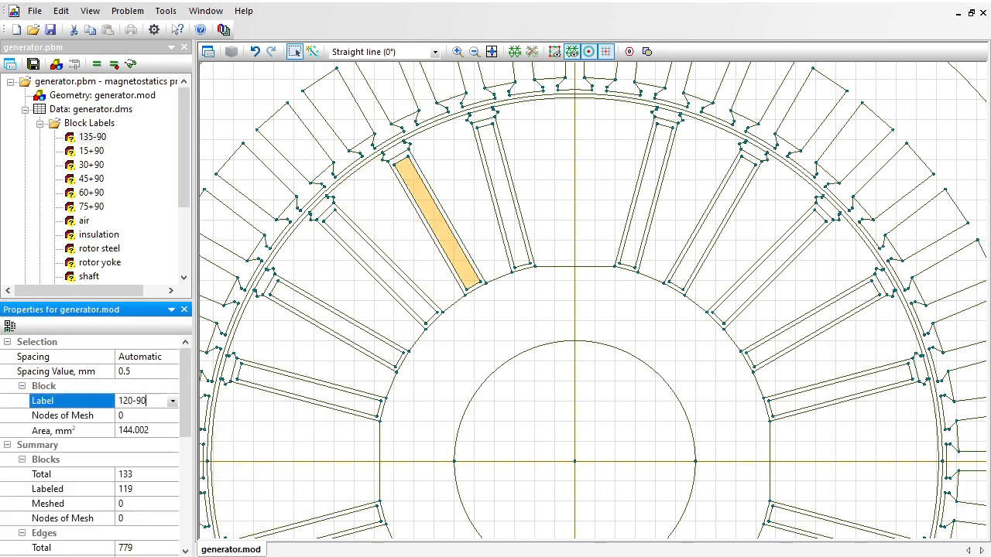
pyautogui.press('Return')
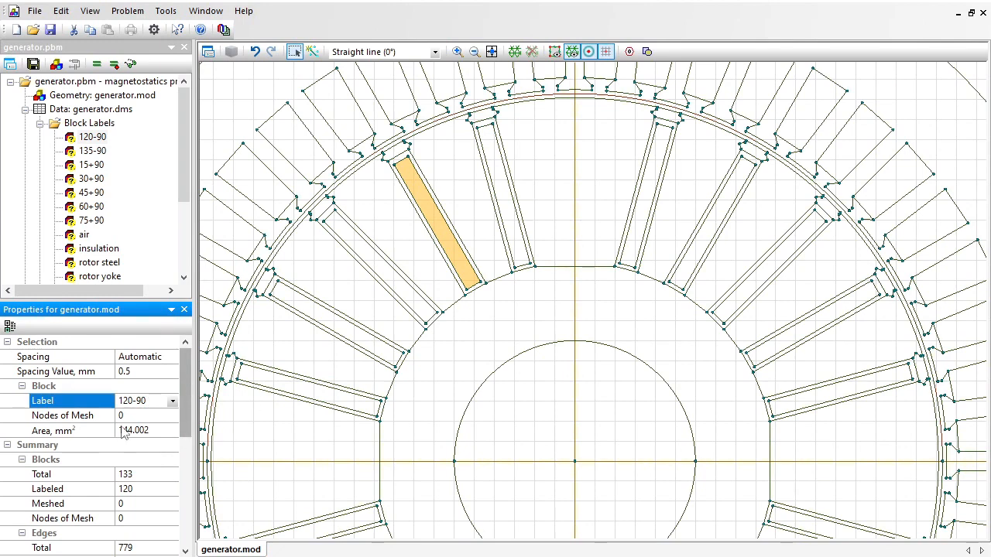
# Check the edge slope of the upper-left-quadrant rotor slot nearest the vertical axis and label its inner rectangular block "105-90".
pyautogui.click(512, 194)
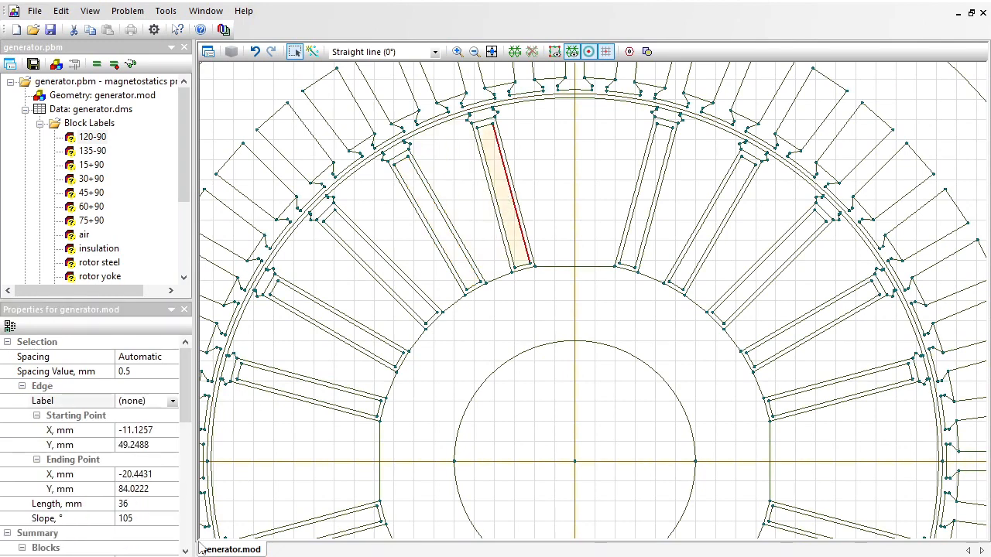
pyautogui.click(502, 201)
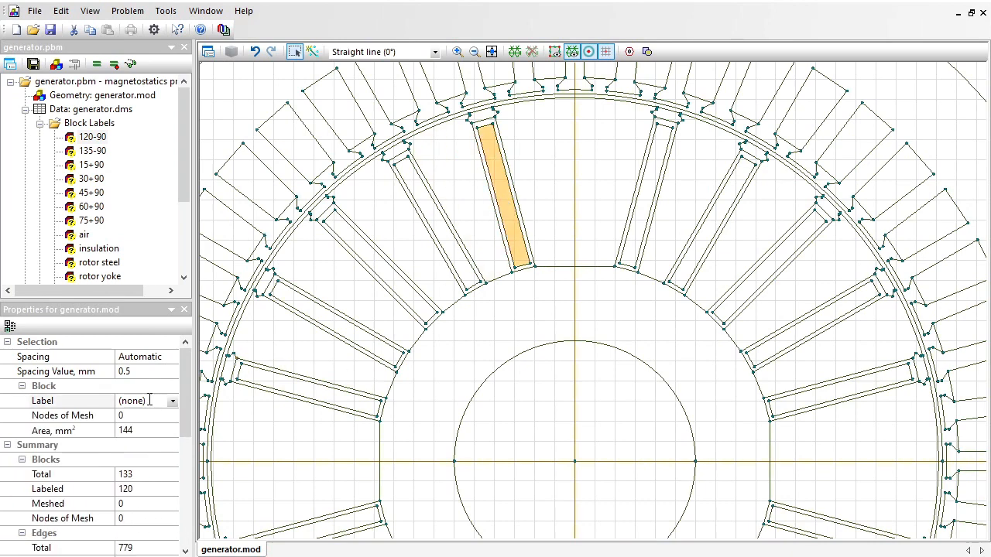
pyautogui.click(147, 401)
pyautogui.write('105-90')
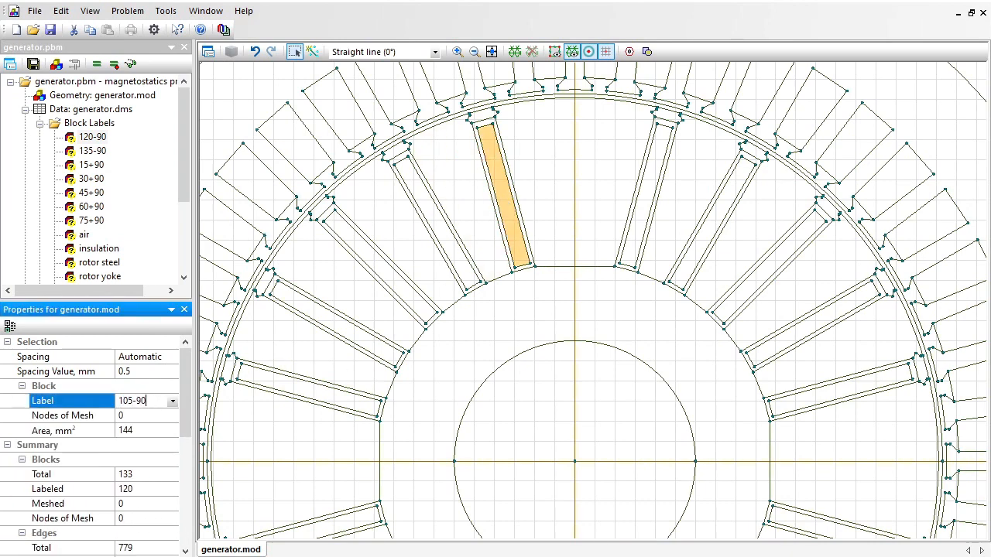
pyautogui.press('Return')
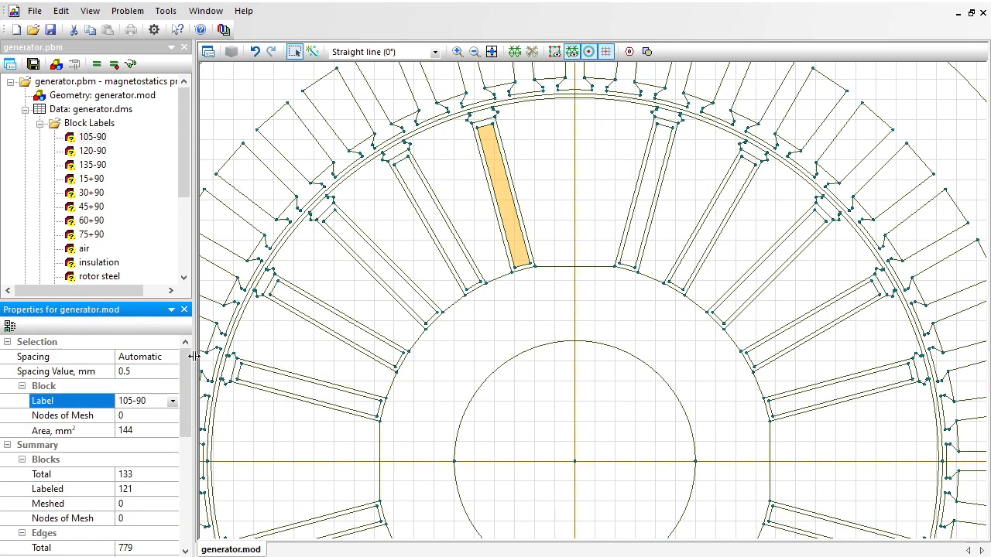
# Check the edge slope of the upper-left-quadrant rotor slot second from the horizontal axis and label its inner rectangular block "150-90".
pyautogui.click(328, 315)
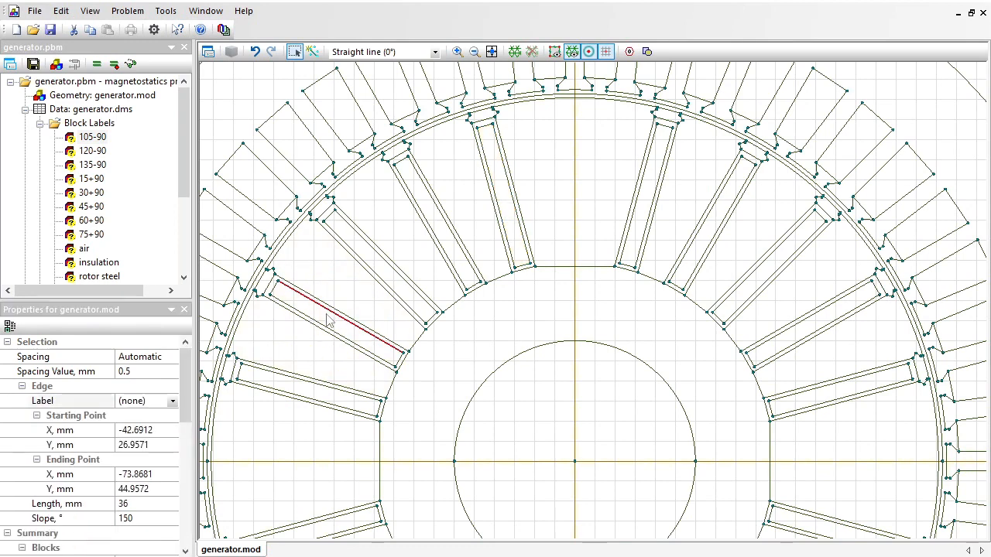
pyautogui.click(328, 327)
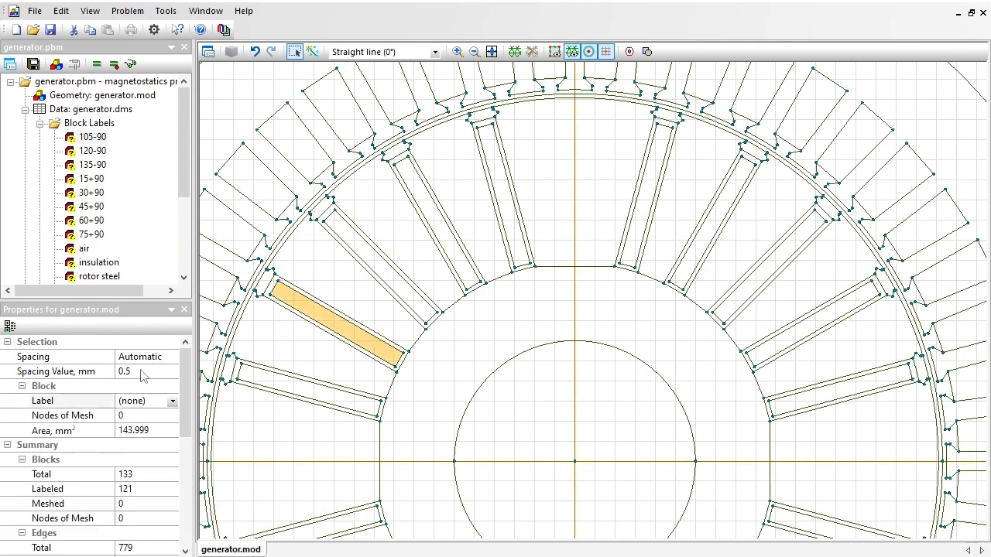
pyautogui.click(148, 400)
pyautogui.write('1')
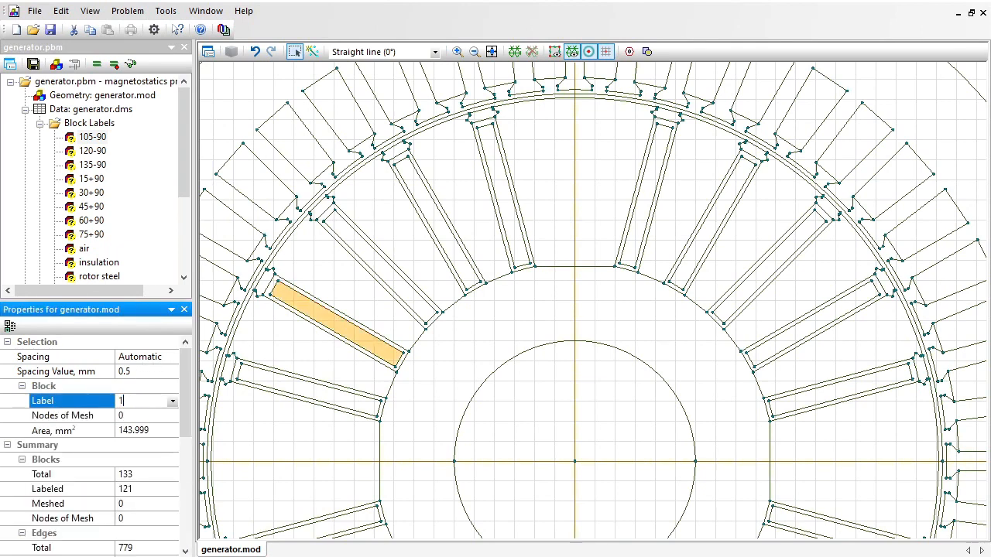
pyautogui.write('50-90')
pyautogui.press('Return')
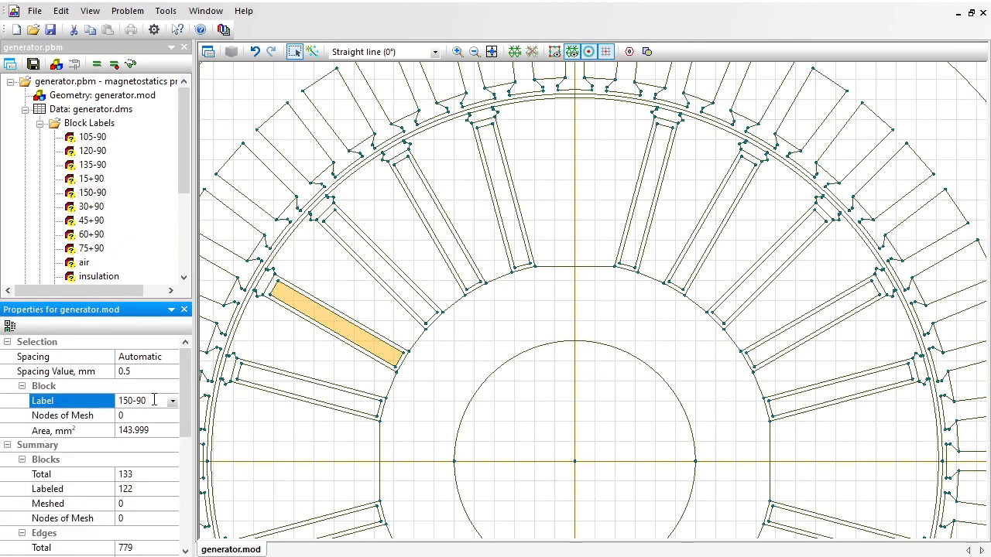
# Assign the label "165-90" to the inner rectangular block of the lowest rotor slot in the upper-left quadrant.
pyautogui.click(300, 391)
pyautogui.click(146, 401)
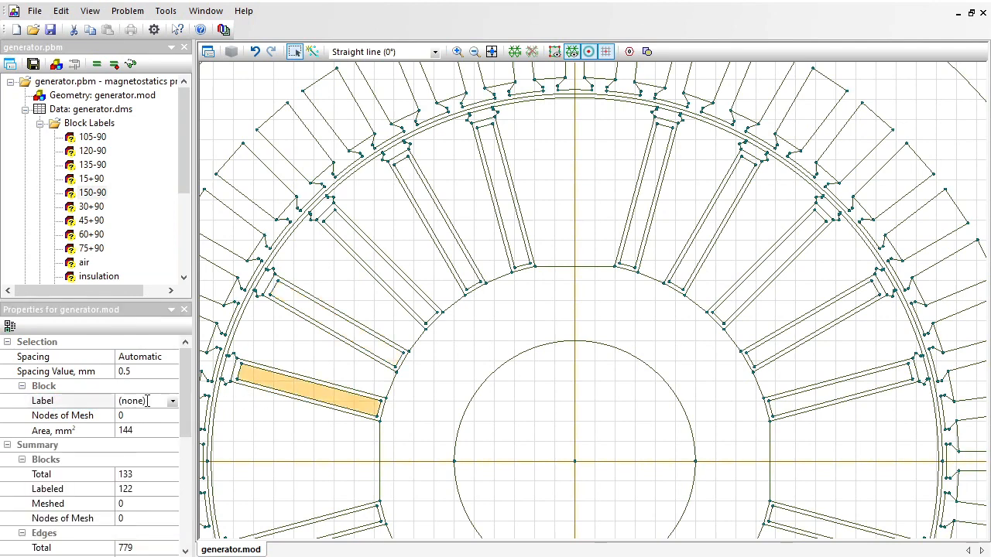
pyautogui.write('165-')
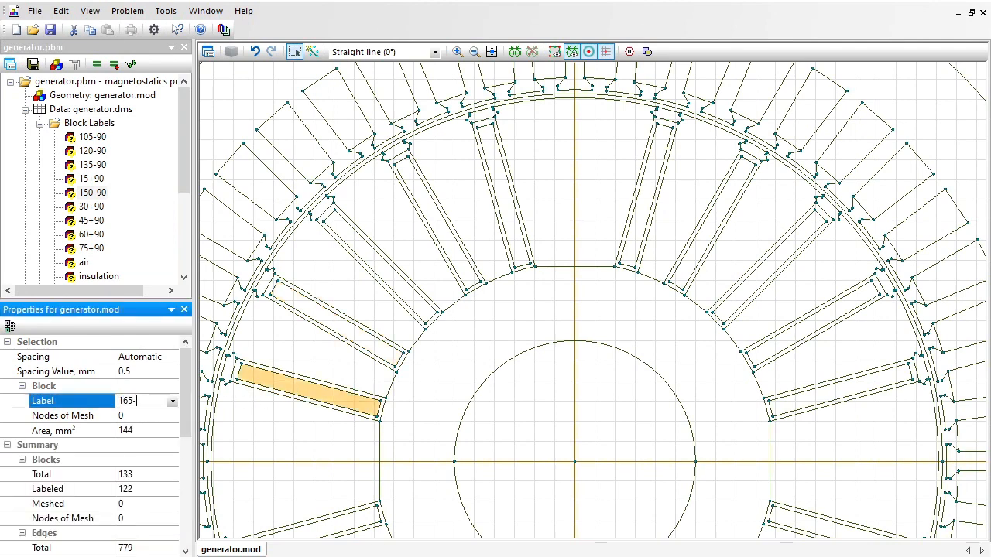
pyautogui.write('90')
pyautogui.press('Return')
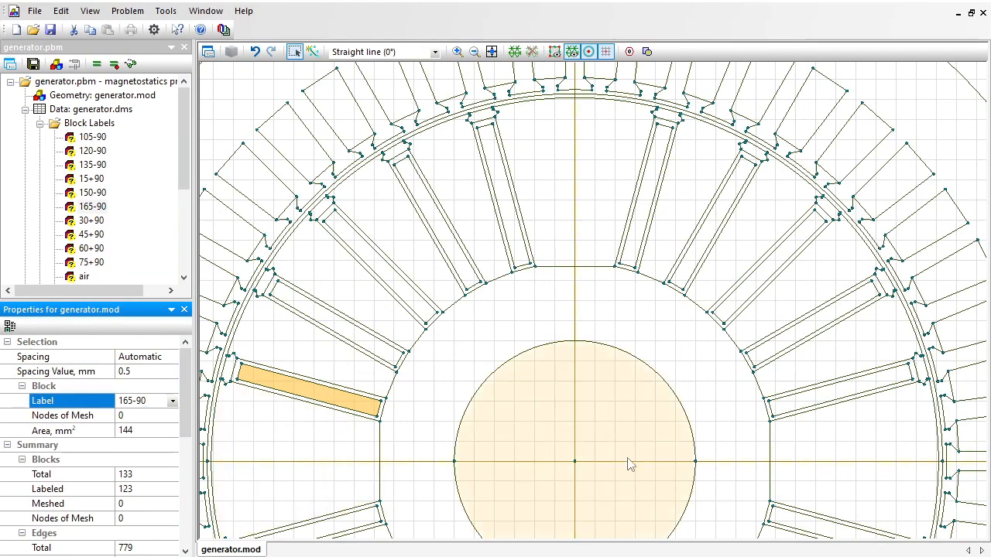
# Check the slope of the middle lower-right-quadrant rotor slot's inner edge and assign the label "-45-90" to its inner rectangular block.
pyautogui.moveTo(635, 460); pyautogui.dragTo(569, 152)
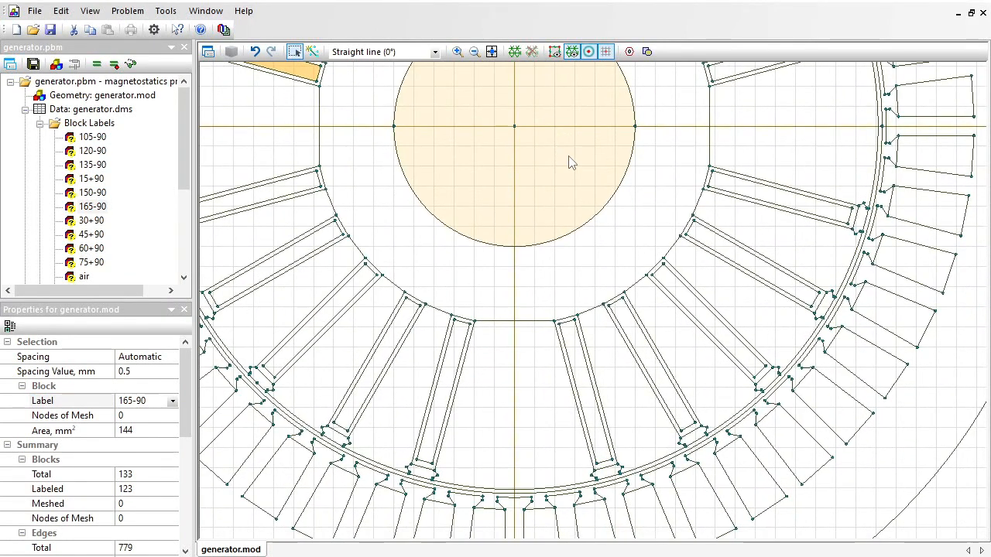
pyautogui.click(700, 314)
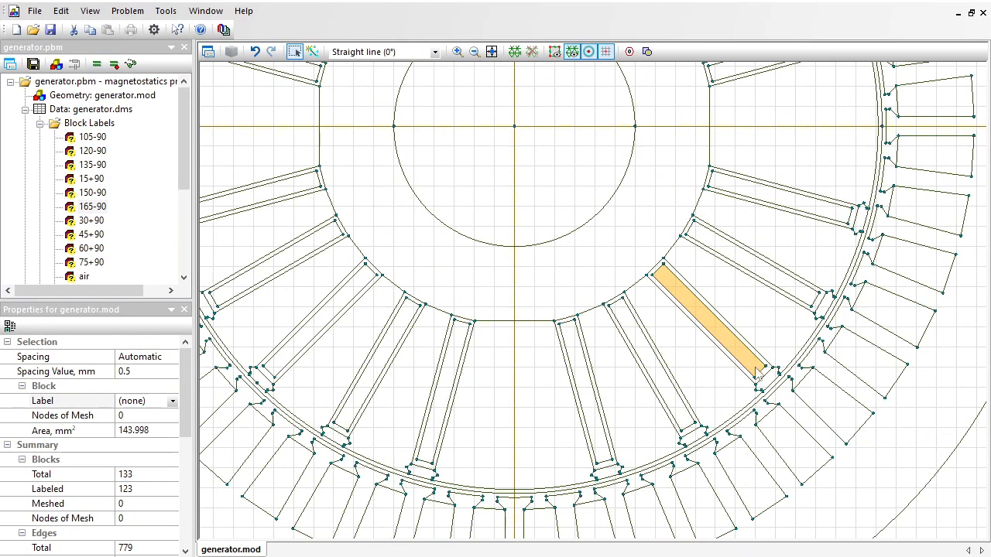
pyautogui.click(693, 317)
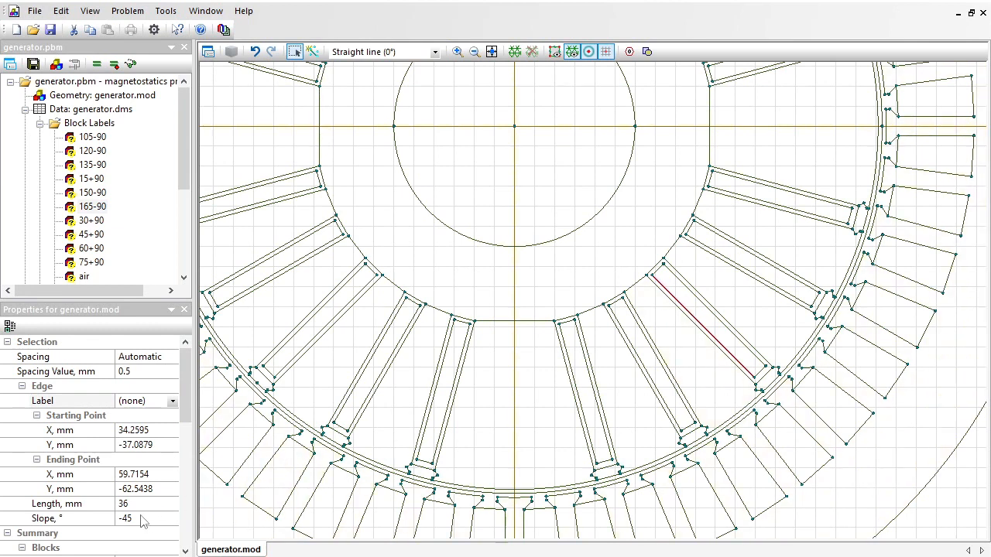
pyautogui.click(712, 329)
pyautogui.click(154, 399)
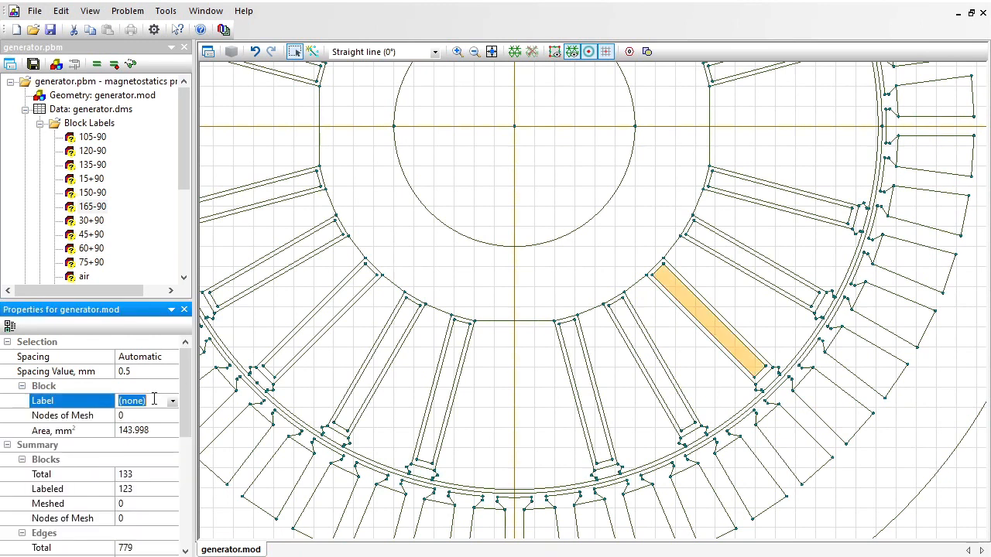
pyautogui.write('-45')
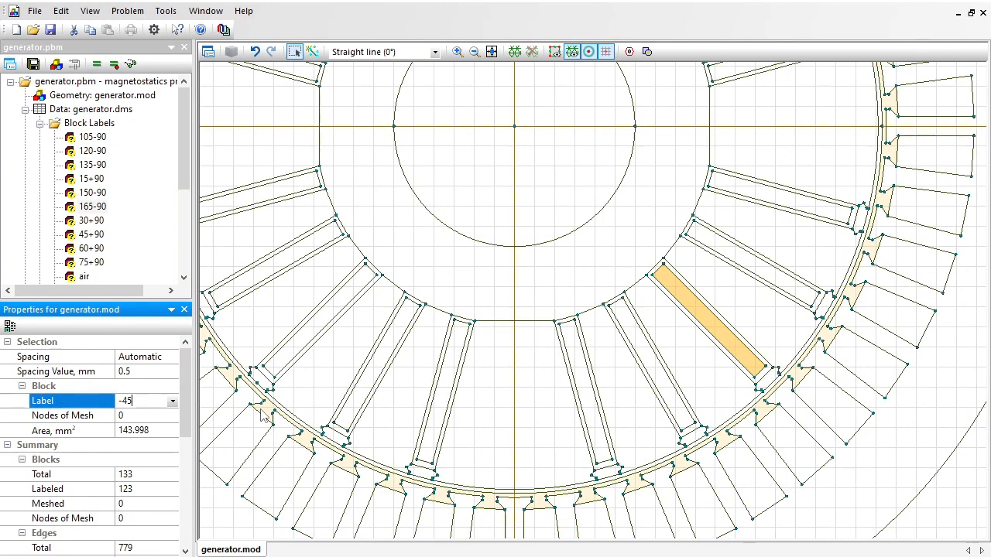
pyautogui.write('-90')
pyautogui.press('Return')
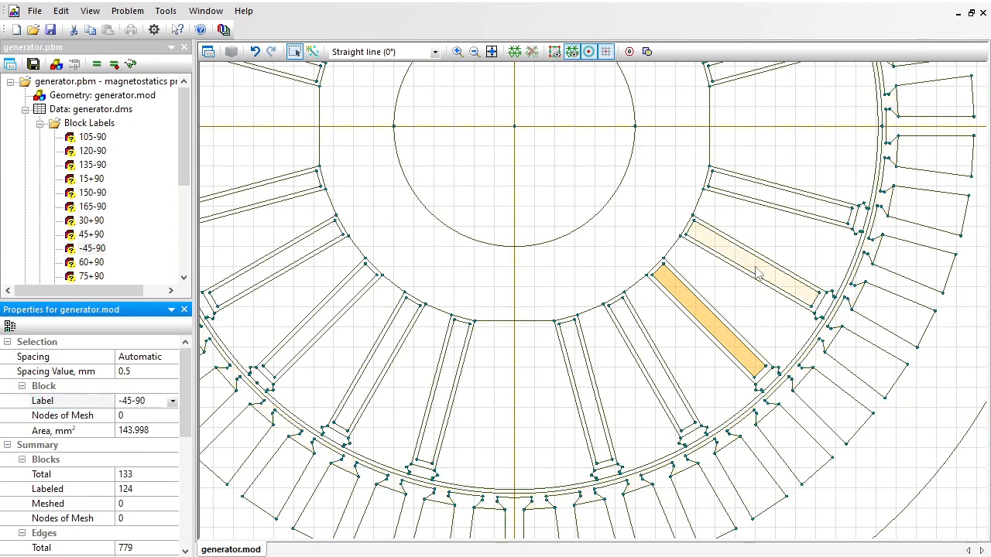
# Assign the label "-30-90" to the inner rectangular block of the lower-right-quadrant rotor slot second from the horizontal axis.
pyautogui.click(743, 258)
pyautogui.write('-30-')
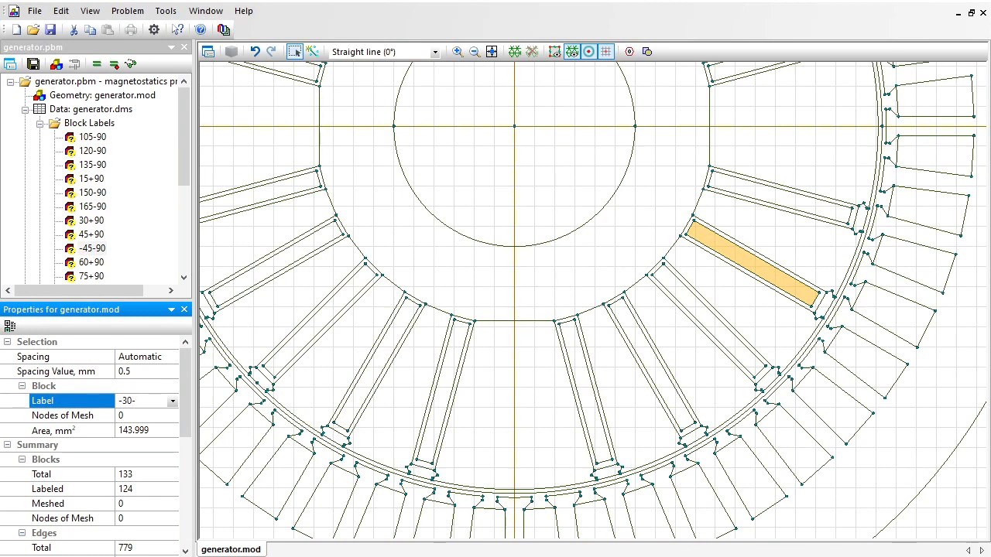
pyautogui.write('90')
pyautogui.press('Return')
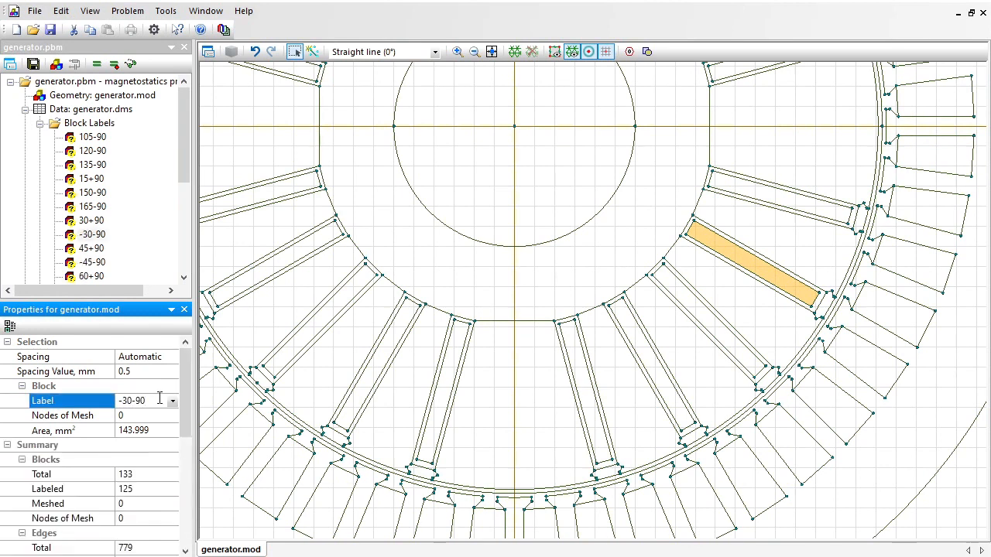
# Assign the label "-15-90" to the inner rectangular block of the lower-right-quadrant rotor slot nearest the horizontal axis.
pyautogui.click(773, 204)
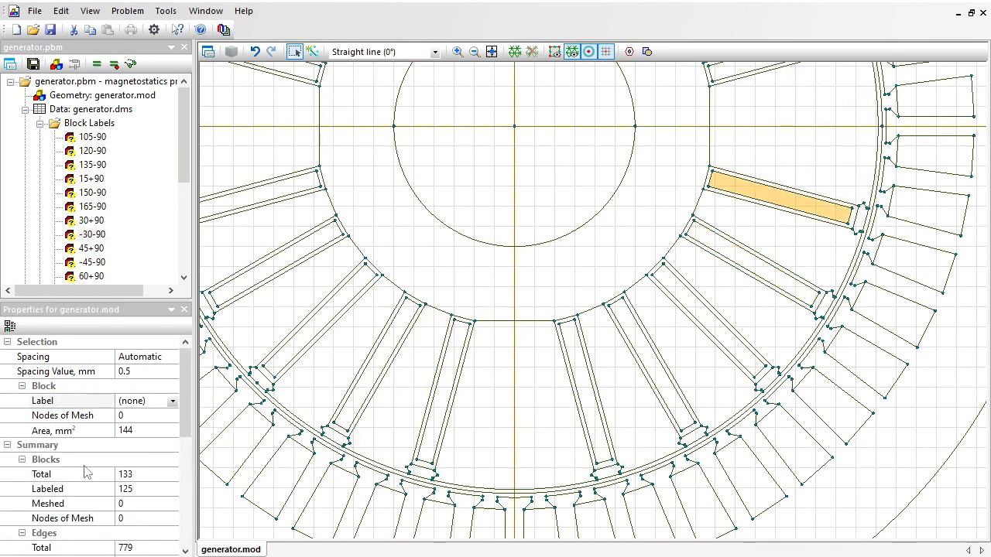
pyautogui.click(152, 401)
pyautogui.write('-15-90')
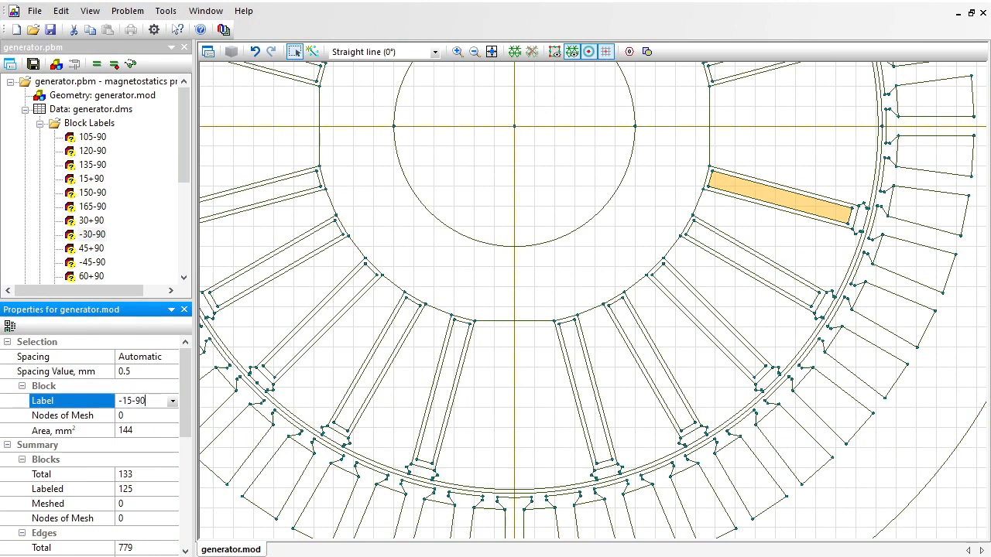
pyautogui.press('Return')
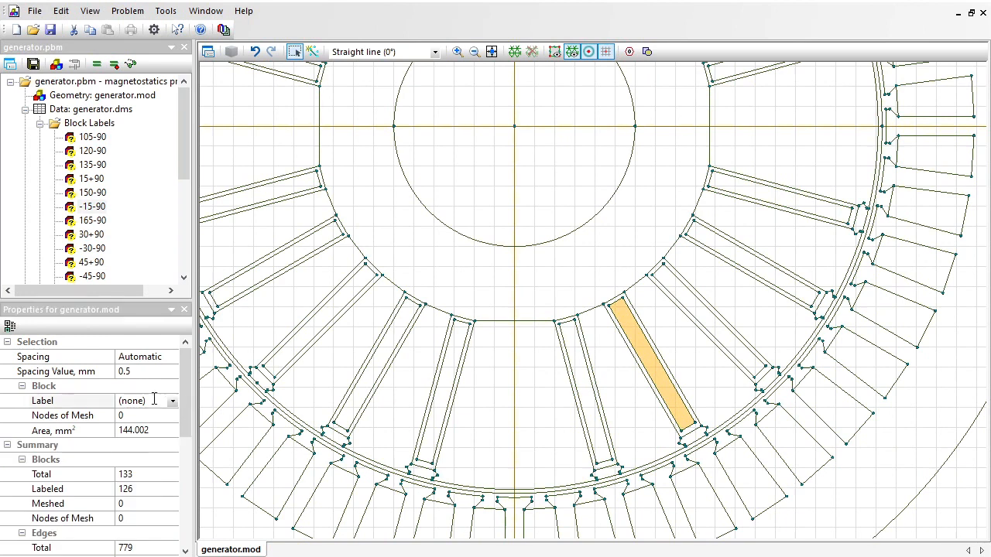
# Assign the label "-60-90" to the inner rectangular block of the lower-right-quadrant rotor slot second from the vertical axis.
pyautogui.click(130, 400)
pyautogui.write('-')
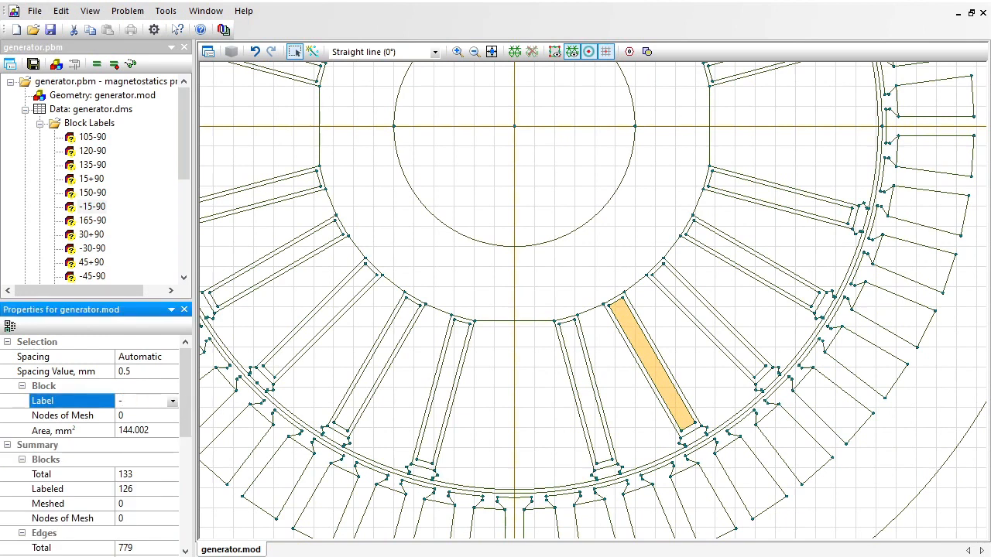
pyautogui.write('60-90')
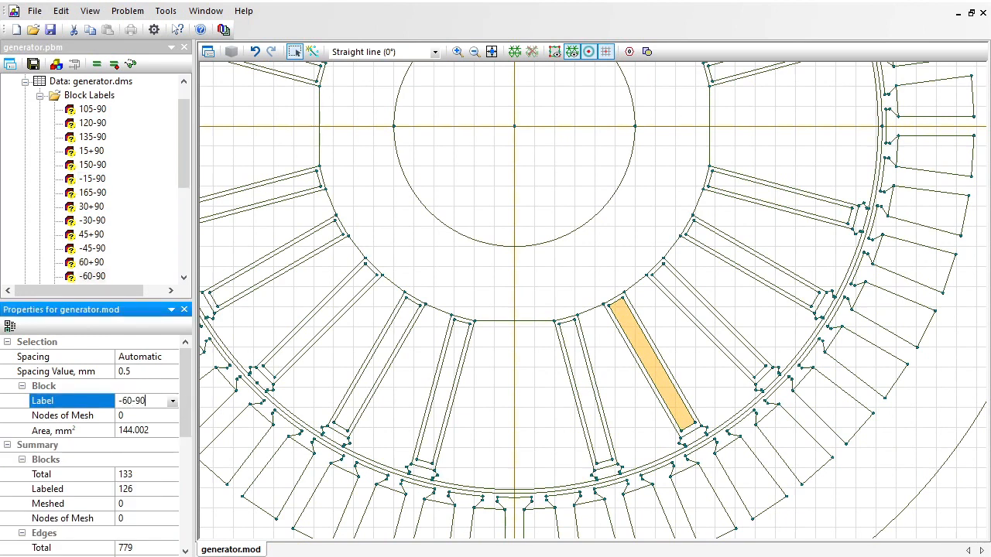
# Assign the label "-75-90" to the inner rectangular block of the lower-right-quadrant rotor slot nearest the vertical axis.
pyautogui.click(586, 391)
pyautogui.click(158, 401)
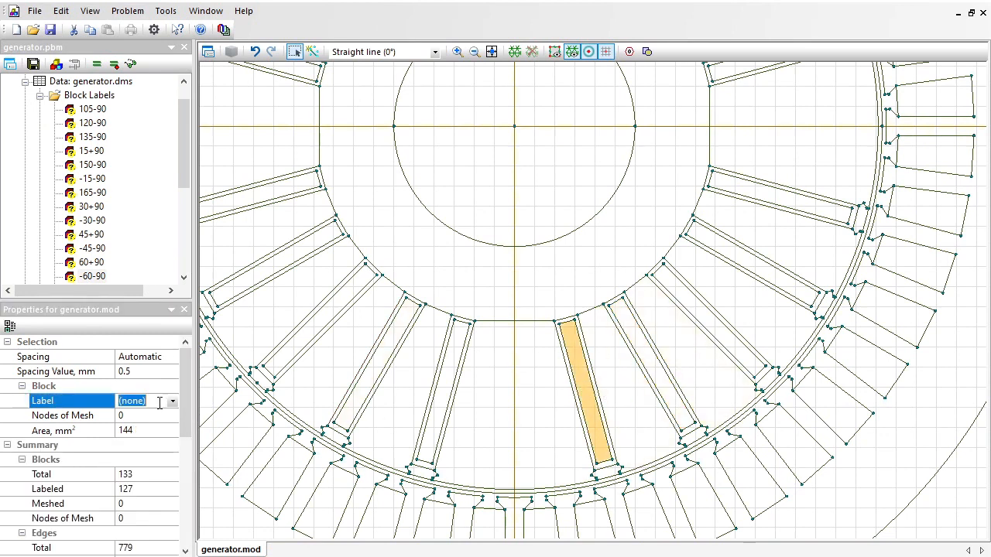
pyautogui.write('-75-90')
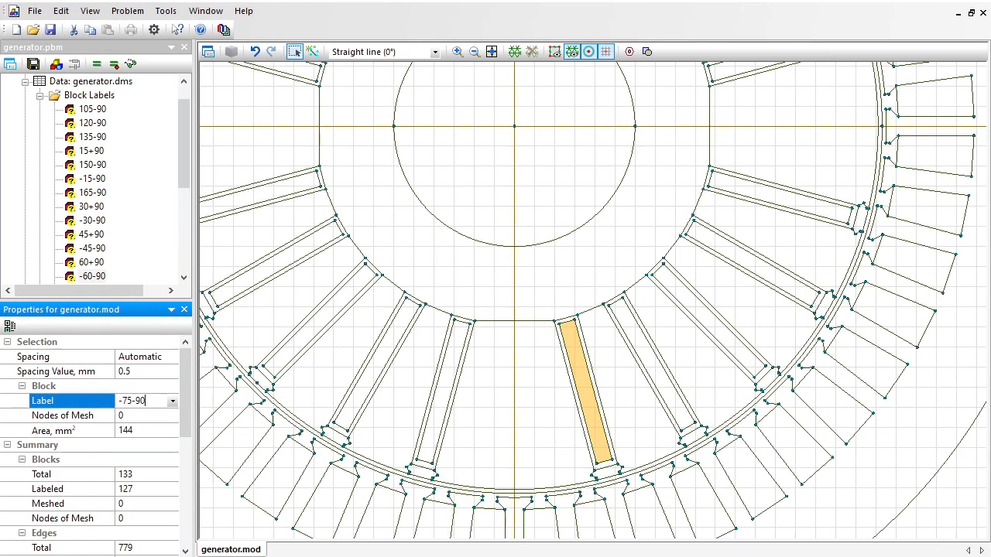
pyautogui.press('Return')
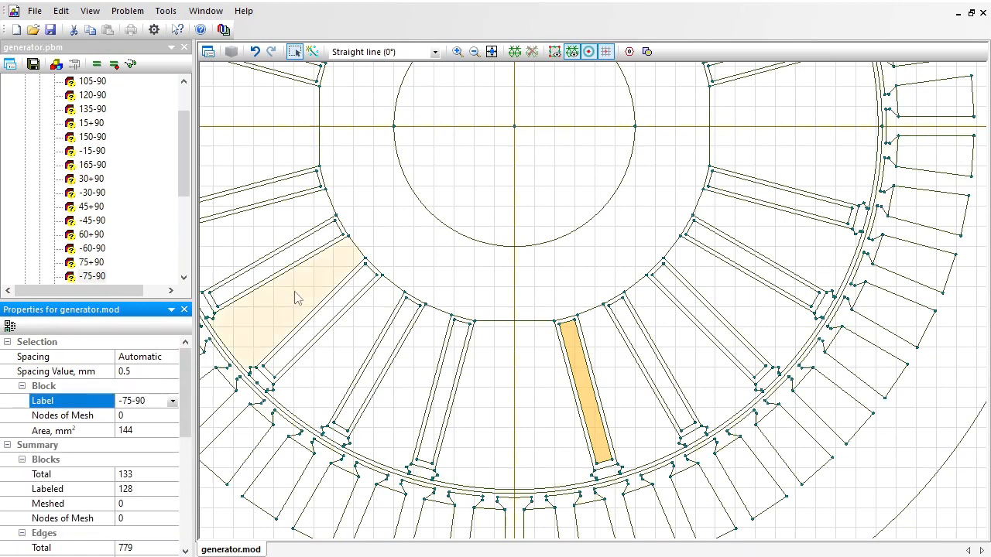
# Check the slope of the middle lower-left-quadrant rotor slot's inner edge and assign the label "-135+90" to its inner rectangular block.
pyautogui.moveTo(295, 296); pyautogui.dragTo(414, 286)
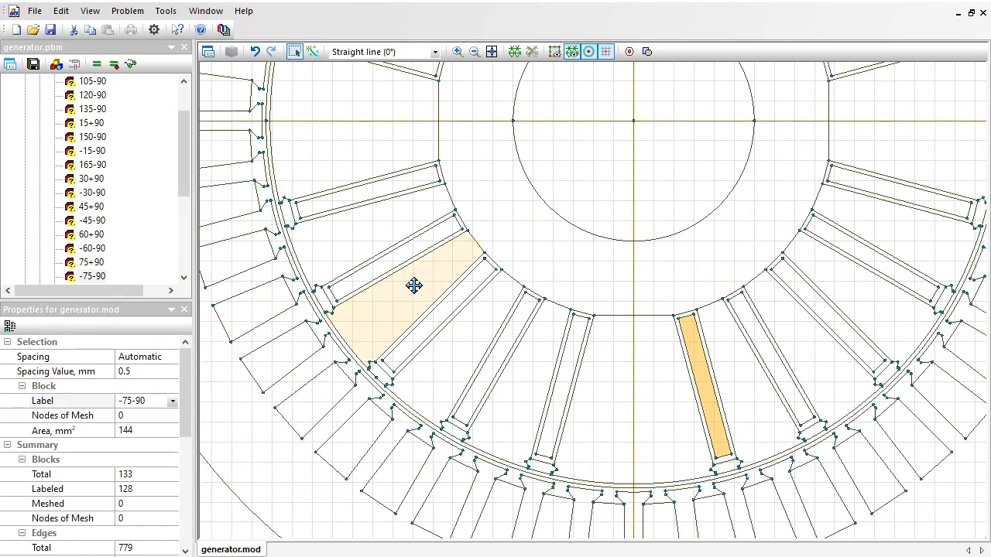
pyautogui.click(432, 324)
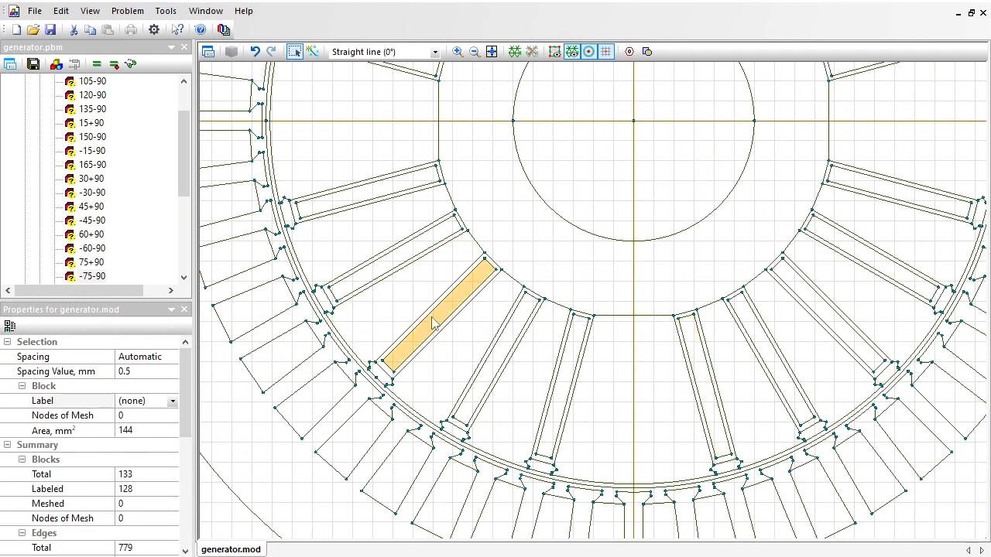
pyautogui.click(434, 313)
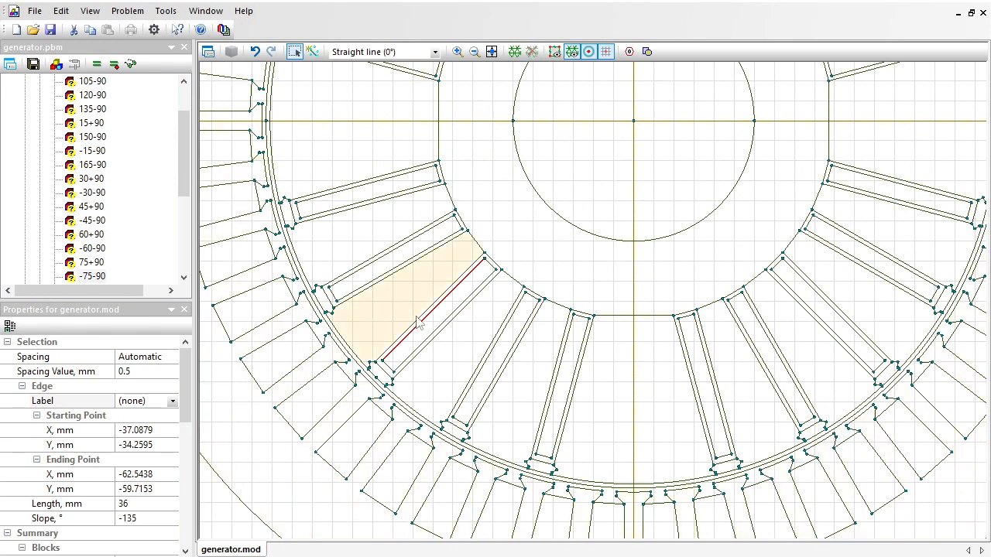
pyautogui.click(439, 323)
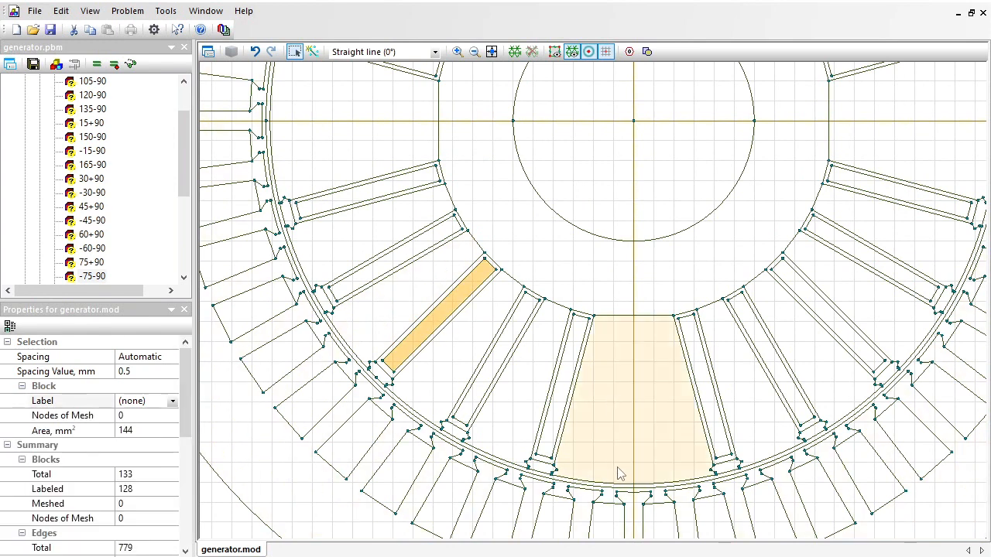
pyautogui.click(152, 402)
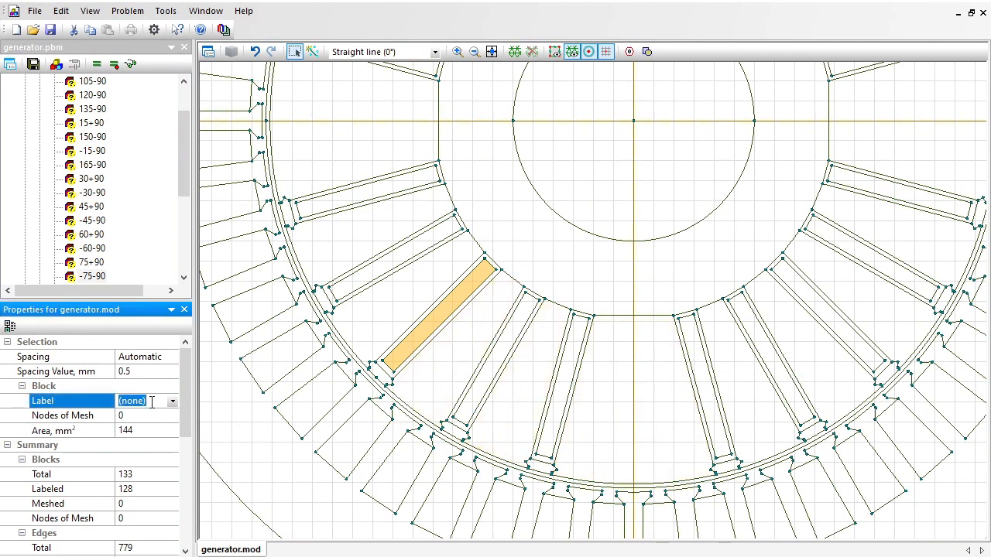
pyautogui.write('-135+90')
pyautogui.press('Return')
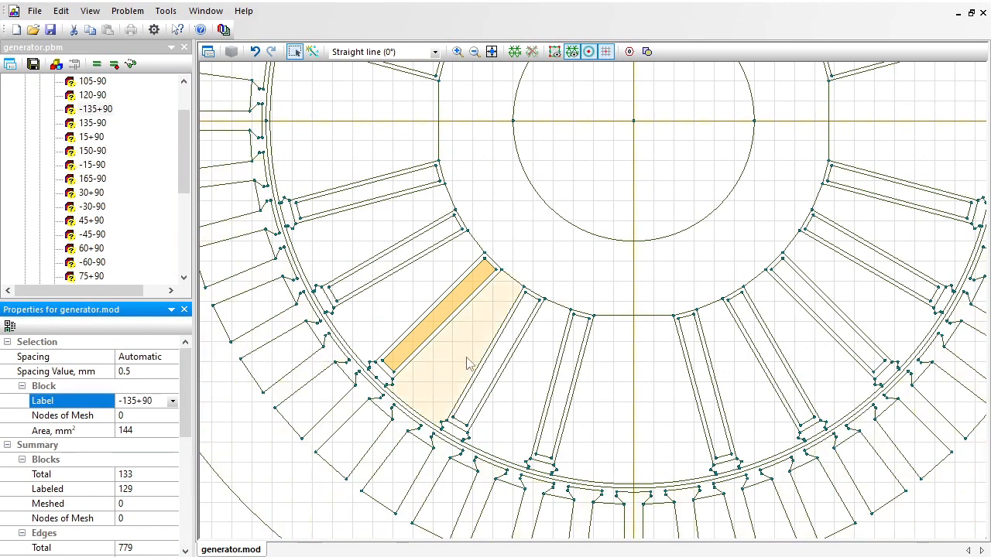
# Assign the label "-150+90" to the inner rectangular block of the lower-left-quadrant rotor slot second from the horizontal axis.
pyautogui.click(391, 267)
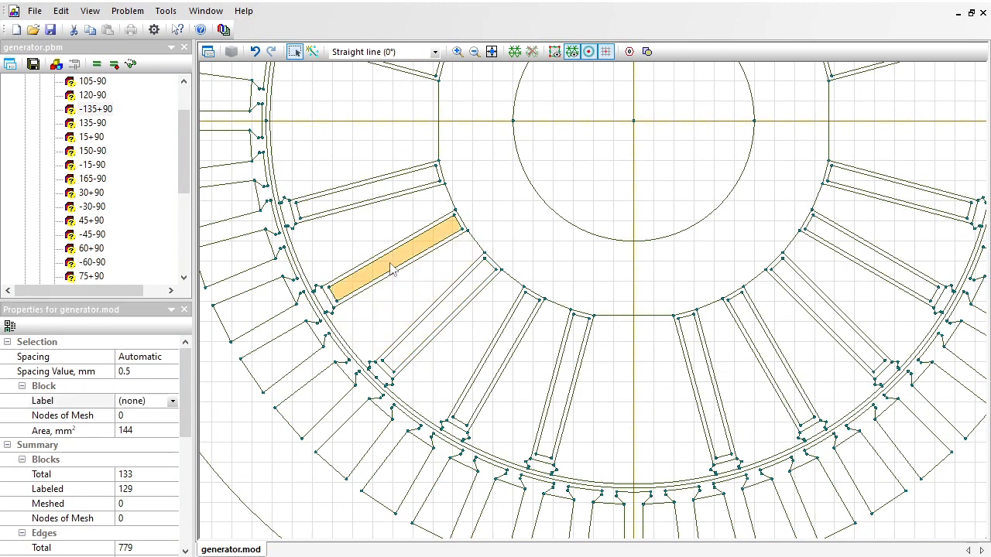
pyautogui.click(158, 401)
pyautogui.write('-150')
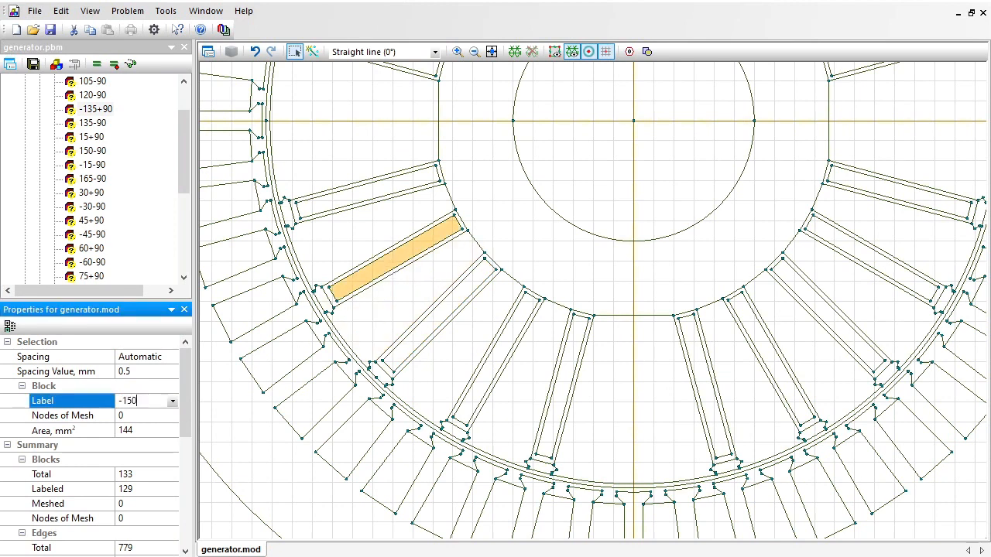
pyautogui.write('+90')
pyautogui.press('Return')
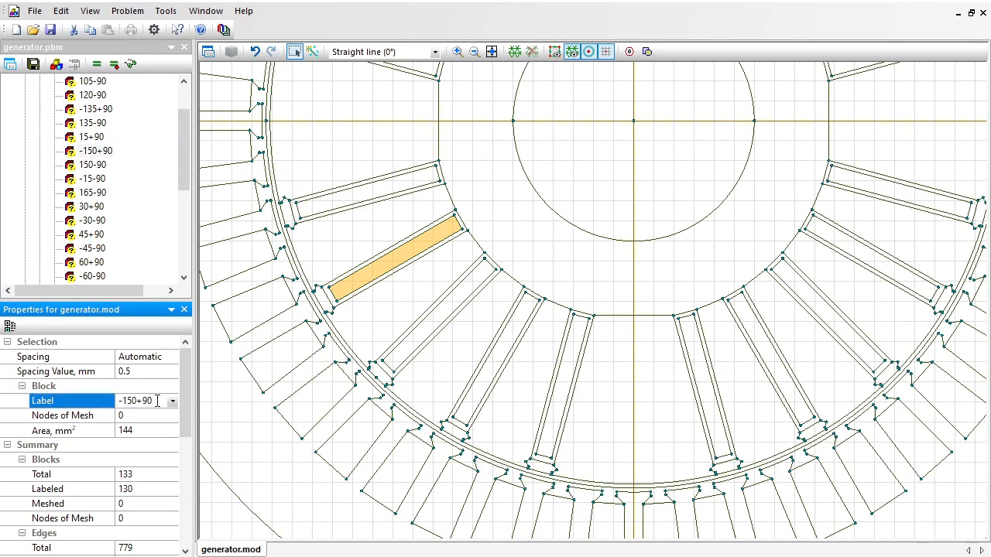
# Assign the label "-165+90" to the inner rectangular block of the lower-left-quadrant rotor slot nearest the horizontal axis.
pyautogui.click(354, 200)
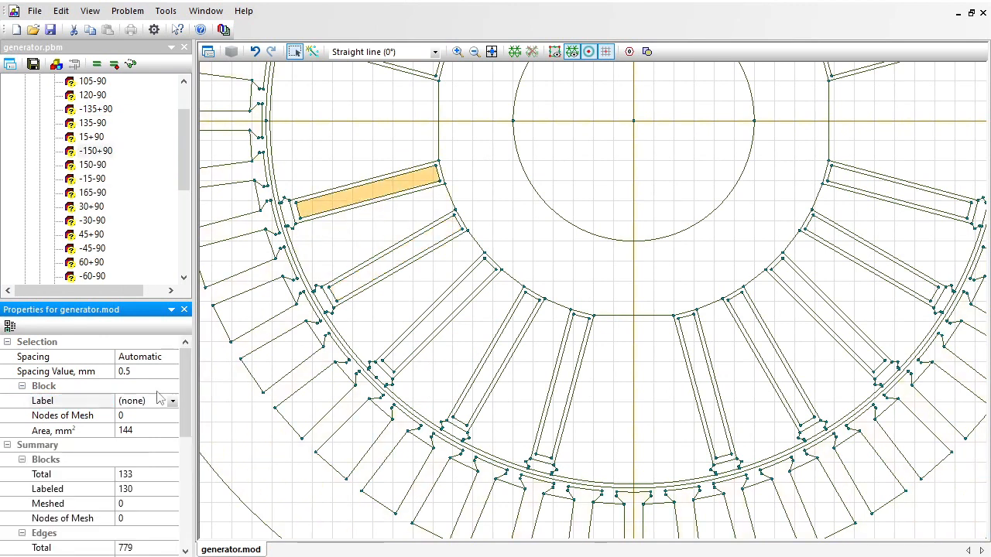
pyautogui.click(159, 400)
pyautogui.write('-165+')
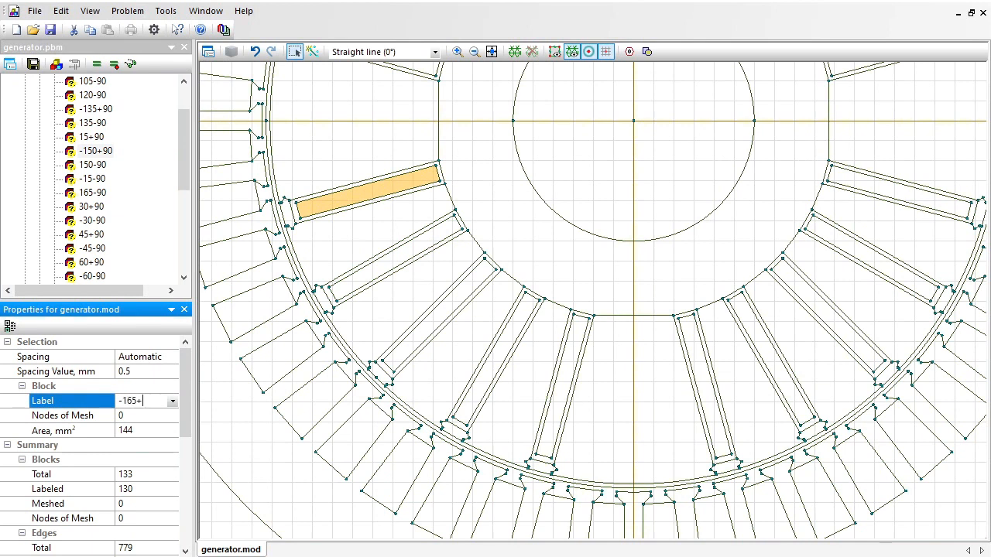
pyautogui.write('90')
pyautogui.press('Return')
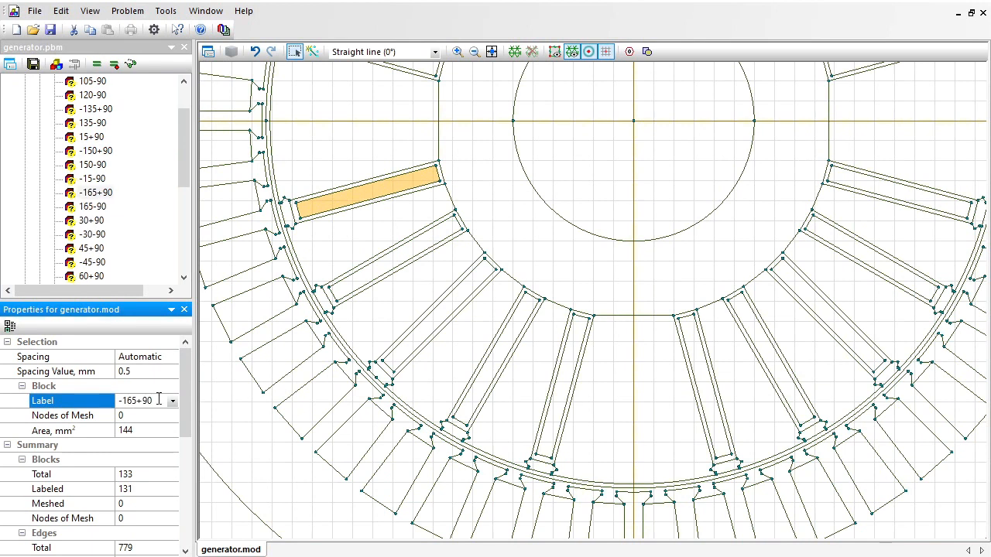
# Assign the label "-120+90" to the inner rectangular block of the lower-left-quadrant rotor slot second from the vertical axis.
pyautogui.click(499, 356)
pyautogui.click(159, 400)
pyautogui.write('-')
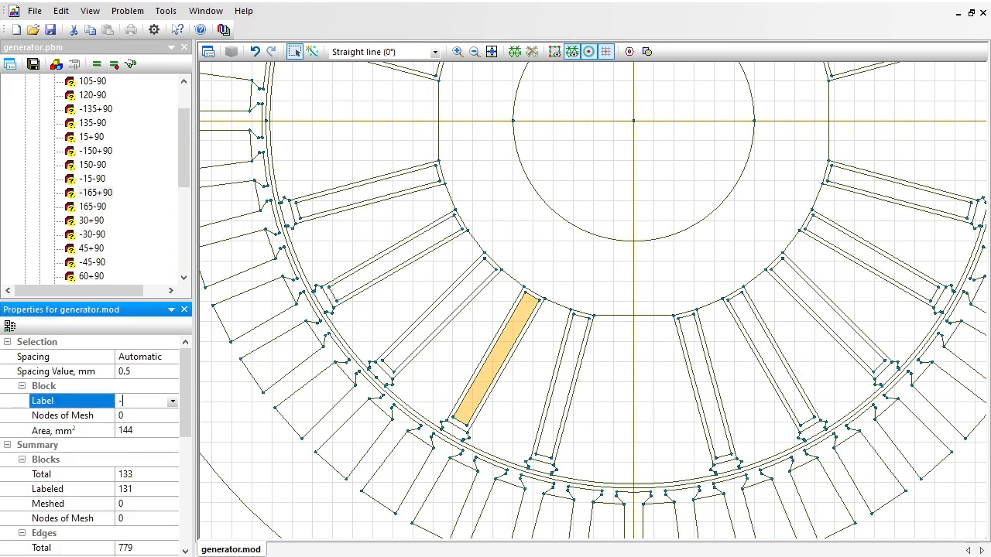
pyautogui.write('120+90')
pyautogui.press('Return')
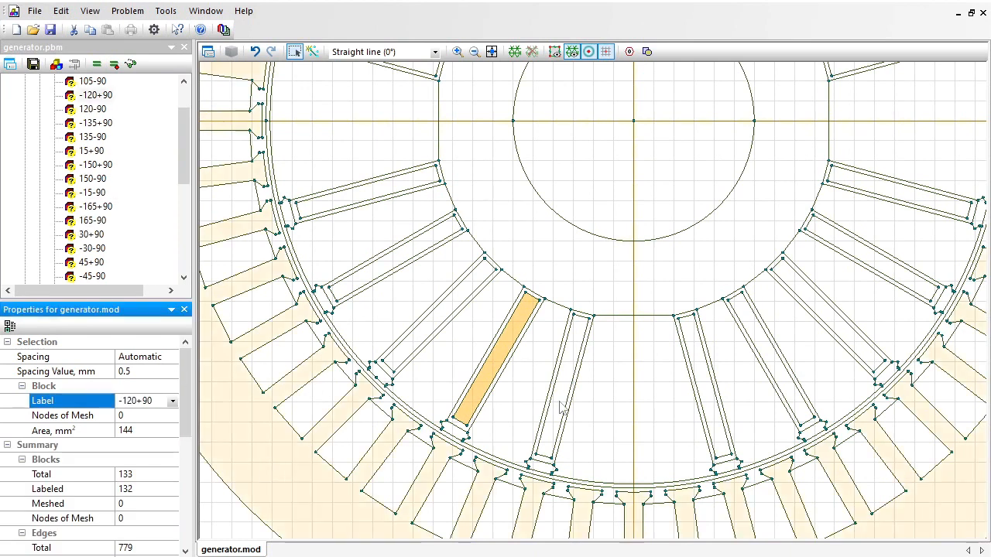
# Assign the label "-105+90" to the inner block of the lower-left-quadrant rotor slot nearest the vertical axis and check the summary of labelled blocks.
pyautogui.click(561, 403)
pyautogui.click(154, 400)
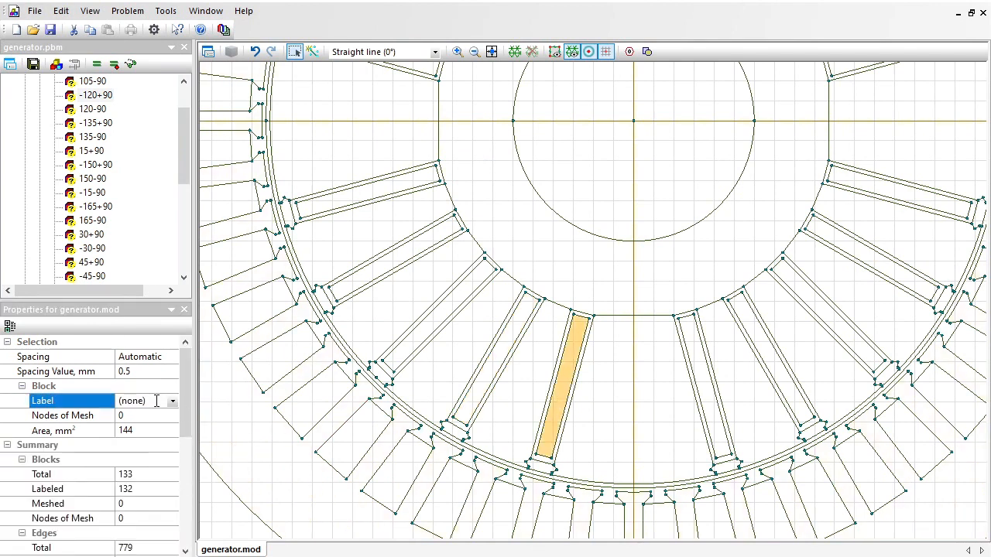
pyautogui.write('-105')
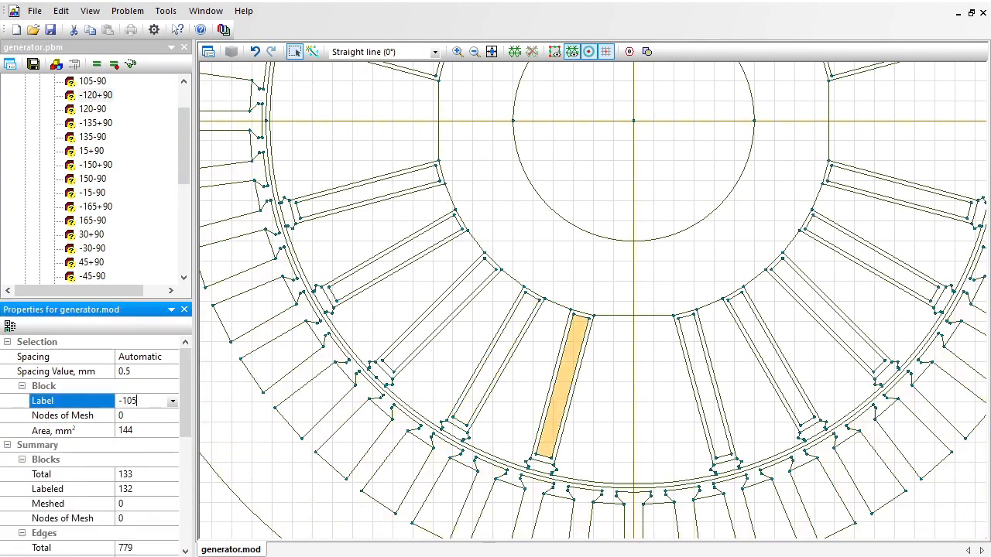
pyautogui.write('+90')
pyautogui.press('Return')
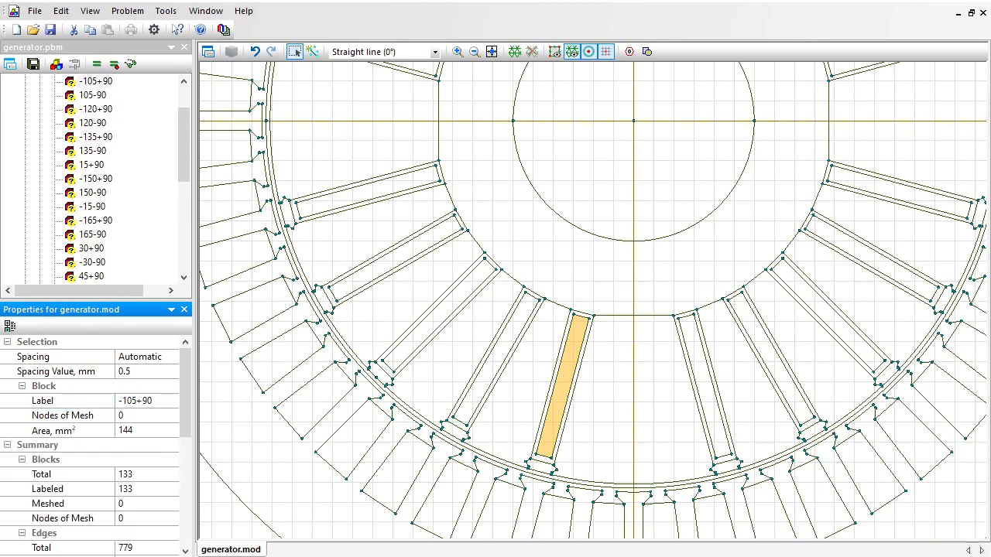
pyautogui.moveTo(186, 372); pyautogui.dragTo(192, 403)
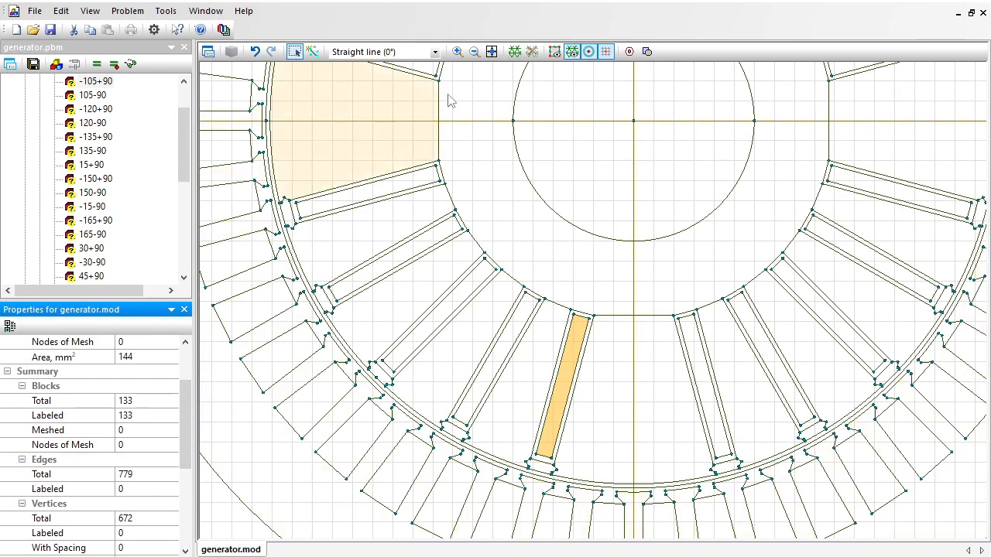
# Assign the edge label "external" to both arcs of the model's outermost circle.
pyautogui.click(490, 54)
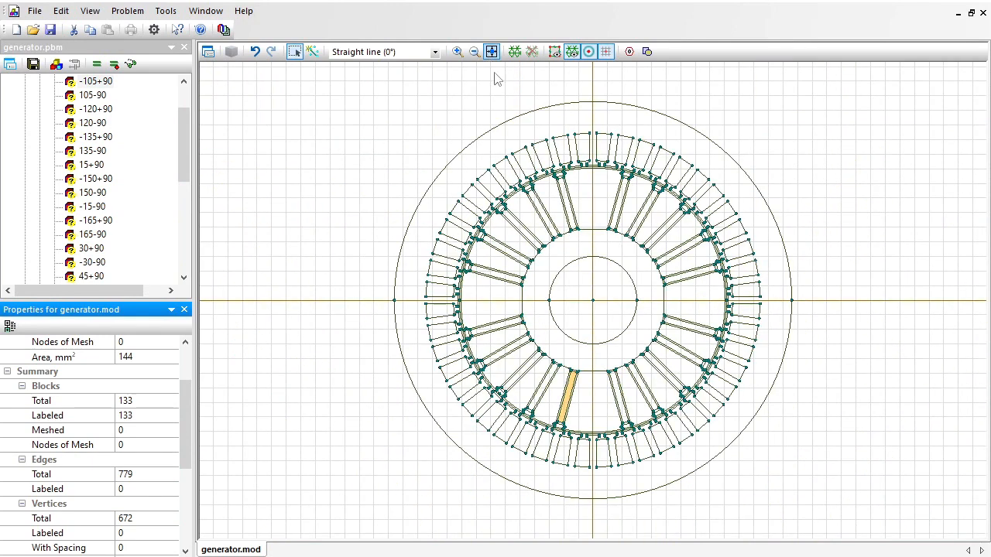
pyautogui.click(525, 116)
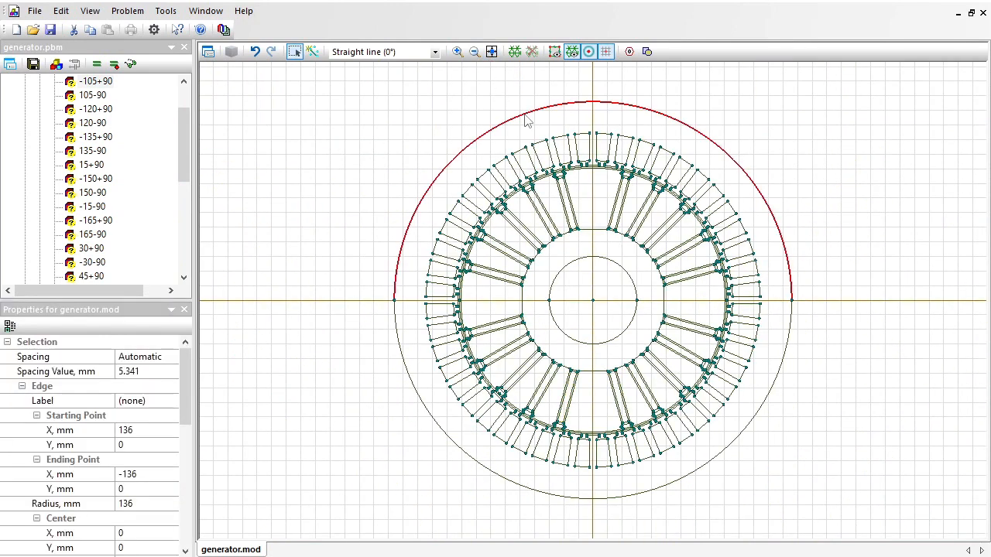
pyautogui.keyDown('ctrl'); pyautogui.click(401, 352); pyautogui.keyUp('ctrl')
pyautogui.keyDown('ctrl'); pyautogui.click(401, 353); pyautogui.keyUp('ctrl')
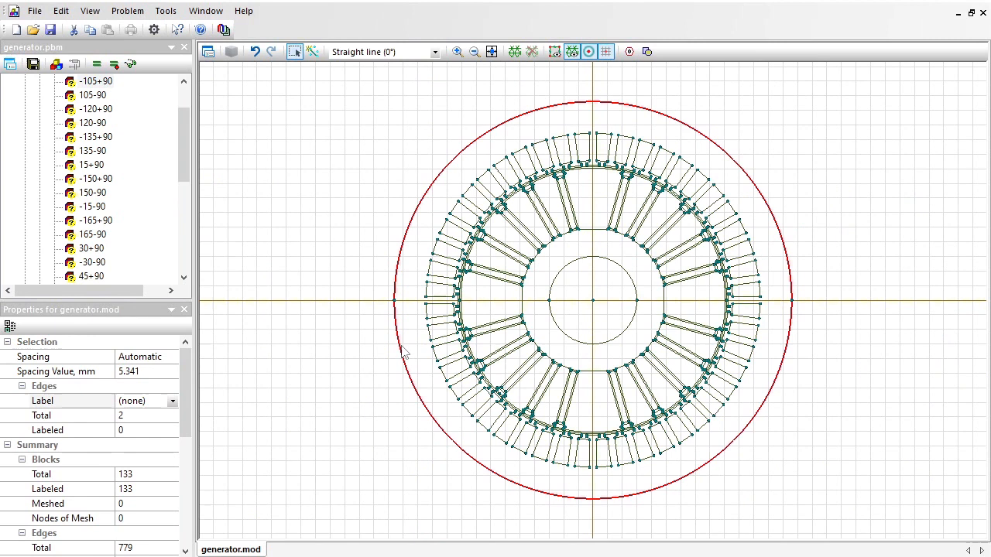
pyautogui.click(159, 400)
pyautogui.write('external')
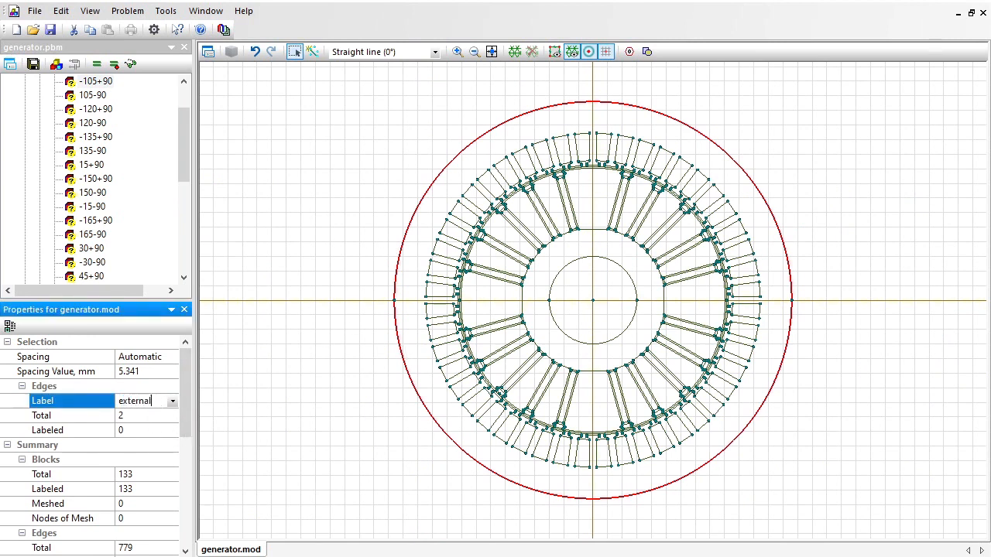
pyautogui.press('Return')
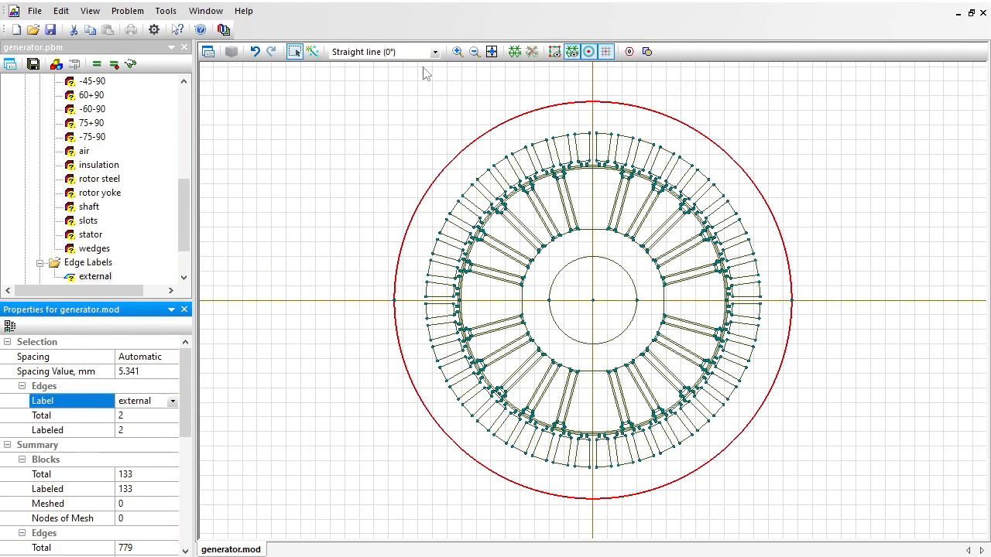
# Assign the edge label "air gap" to both arcs of the middle circle between the stator teeth and the rotor.
pyautogui.click(458, 51)
pyautogui.moveTo(435, 267); pyautogui.dragTo(504, 337)
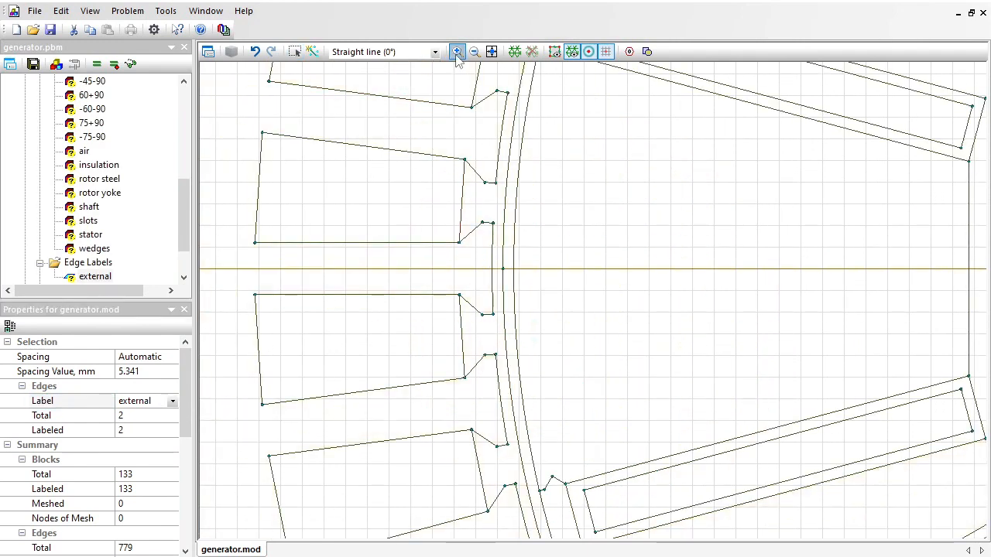
pyautogui.click(295, 52)
pyautogui.click(504, 267)
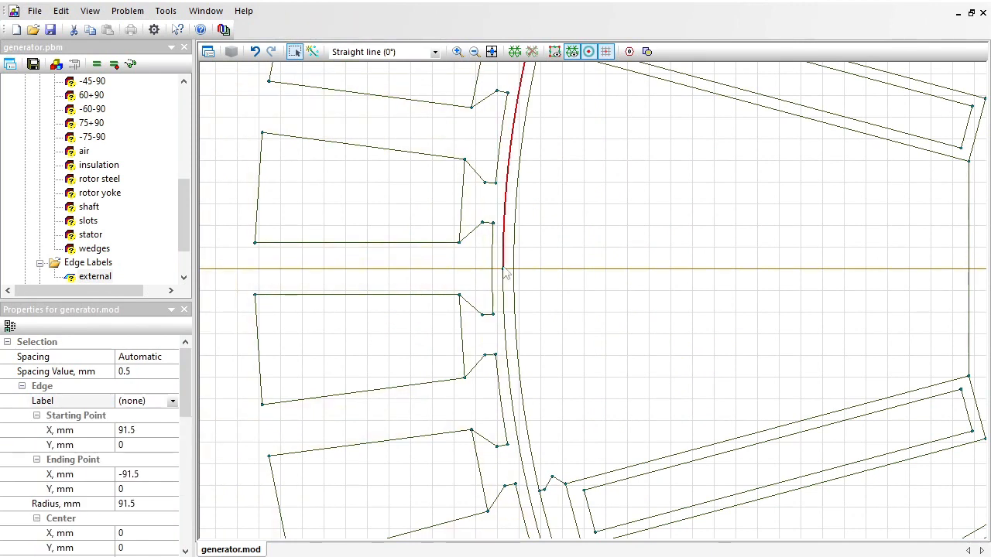
pyautogui.keyDown('ctrl'); pyautogui.click(506, 292); pyautogui.keyUp('ctrl')
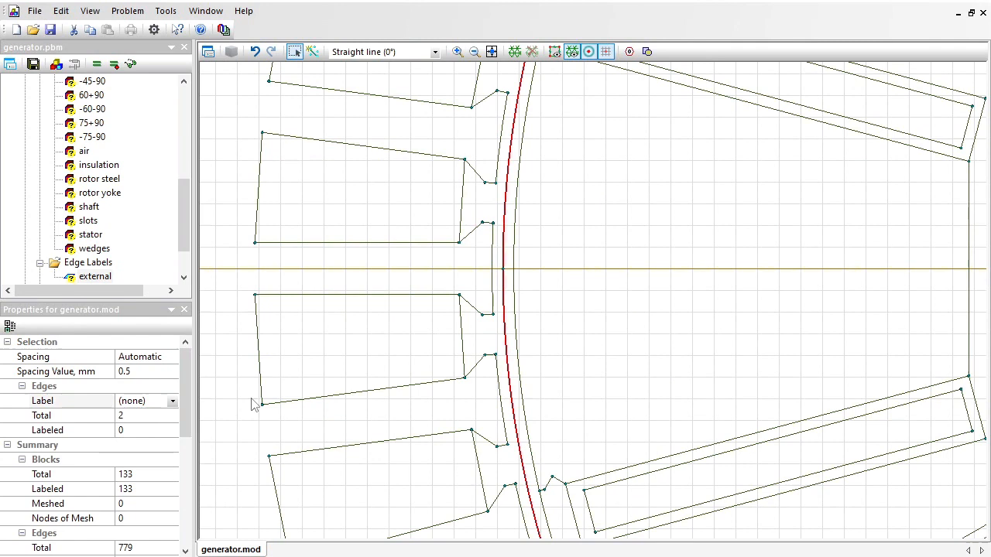
pyautogui.click(157, 396)
pyautogui.write('air gap')
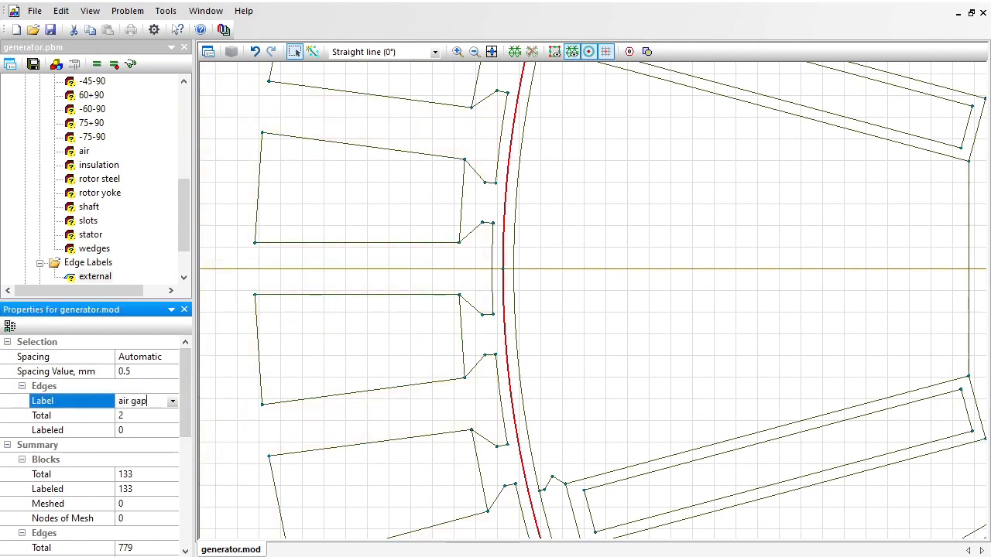
pyautogui.press('Return')
pyautogui.click(492, 52)
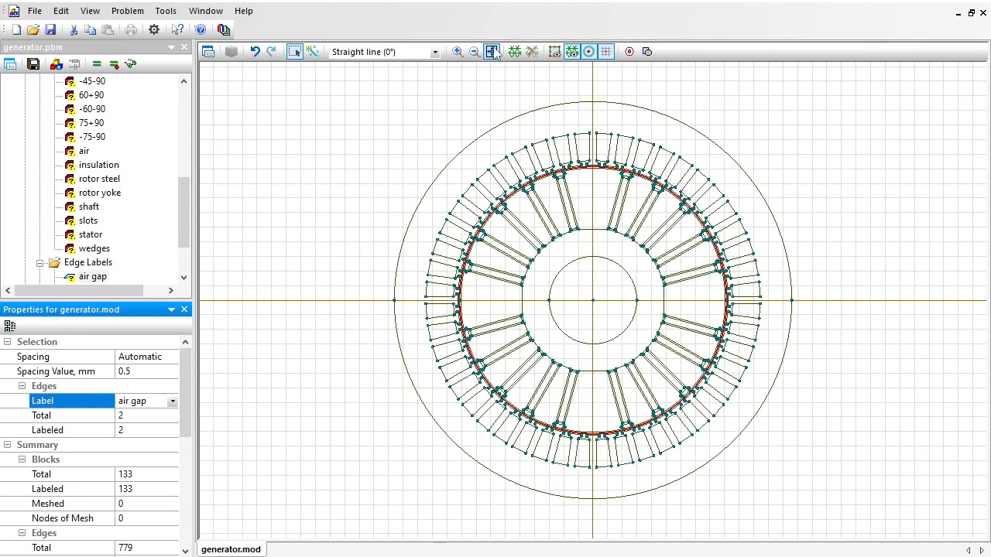
pyautogui.moveTo(182, 205); pyautogui.dragTo(195, 180)
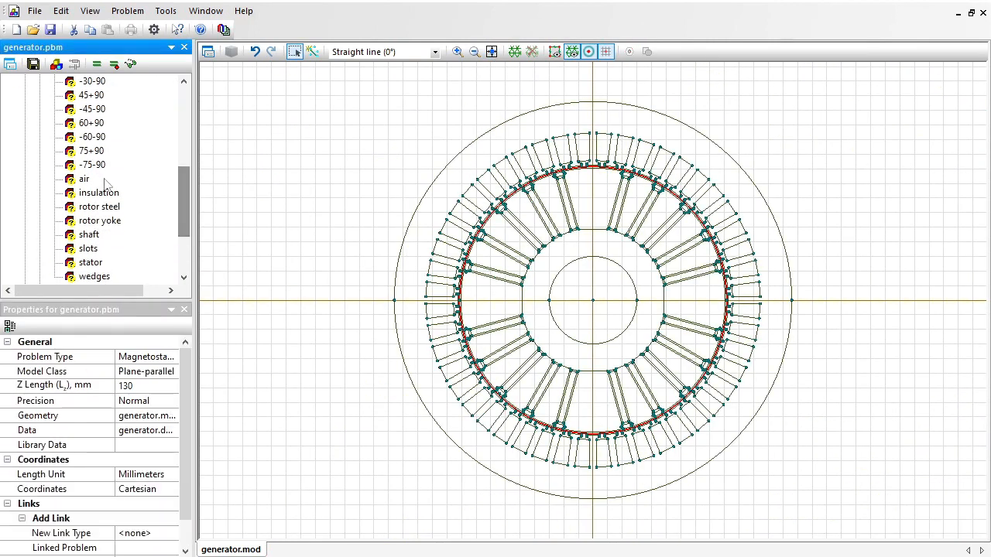
# Set the relative permeability of the block label "air" to 1.
pyautogui.click(88, 179)
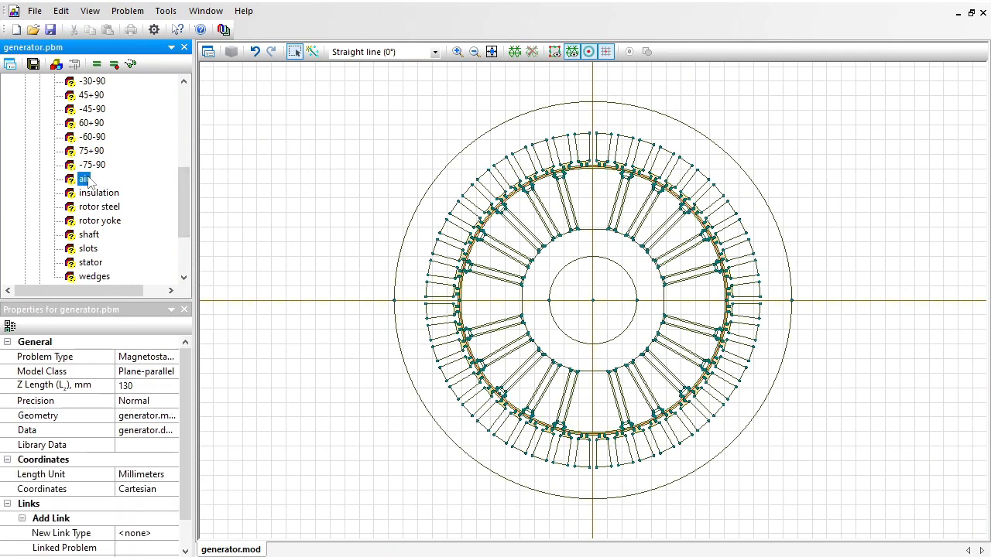
pyautogui.doubleClick(85, 179)
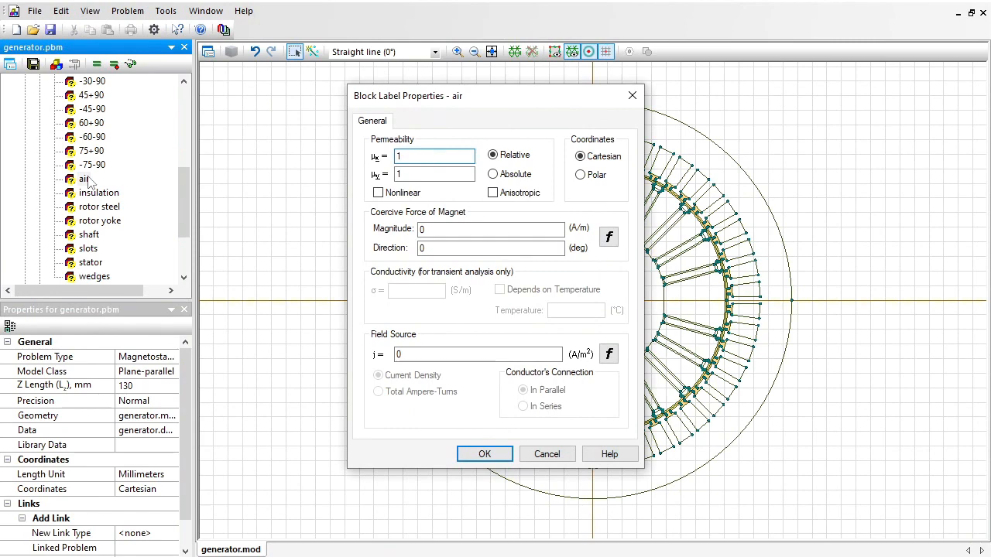
pyautogui.press('Return')
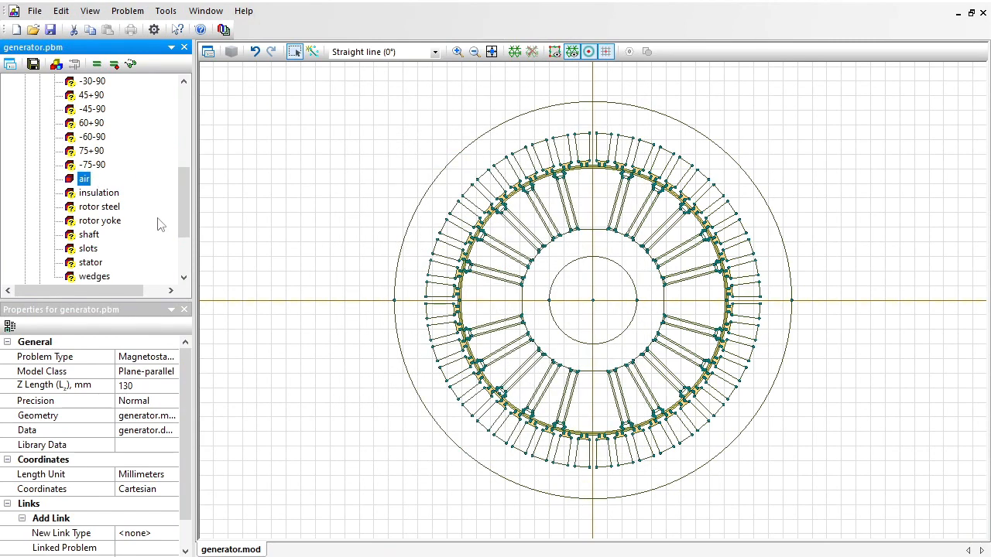
# Define the relative permeability of the block label "shaft" and set that of the block label "slots" to 1.
pyautogui.moveTo(184, 212); pyautogui.dragTo(184, 244)
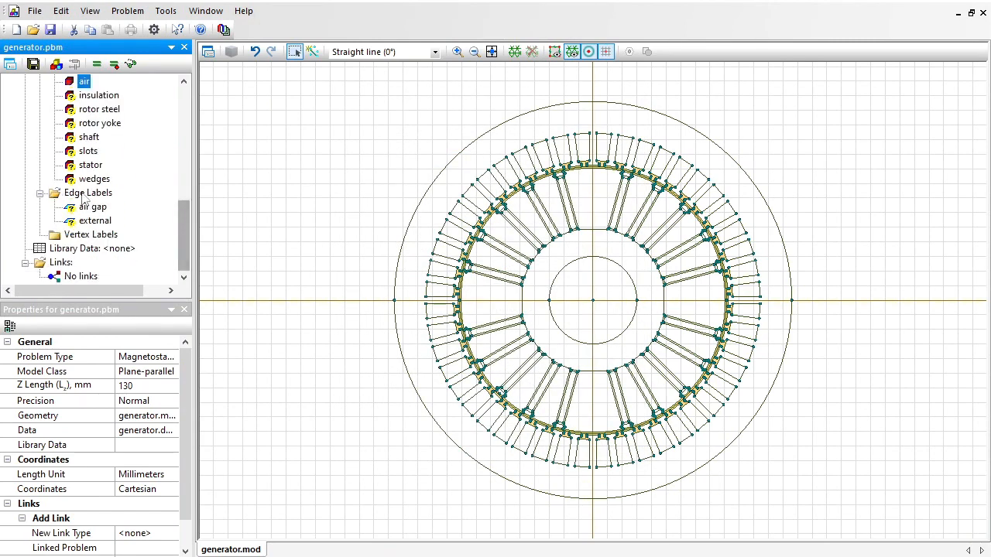
pyautogui.click(87, 137)
pyautogui.doubleClick(87, 137)
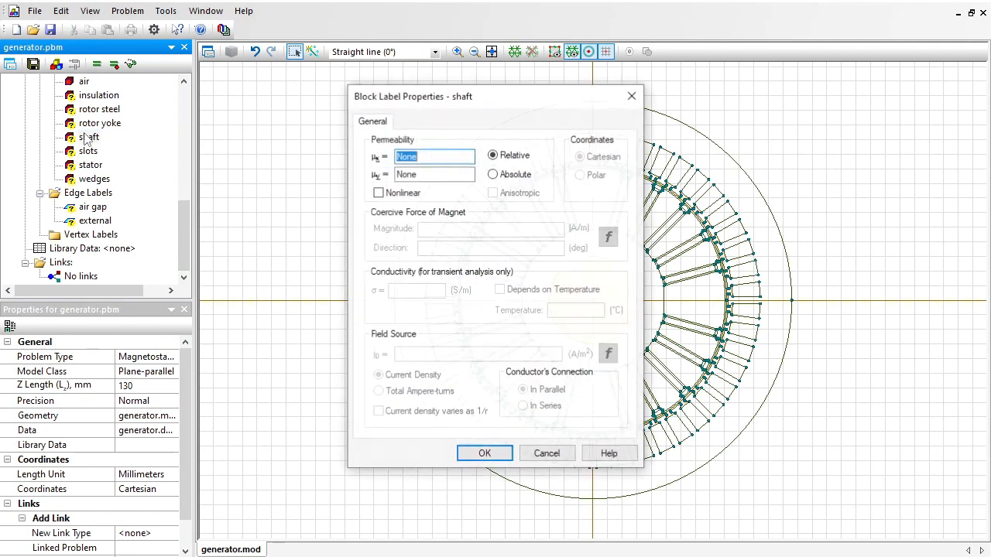
pyautogui.press('Return')
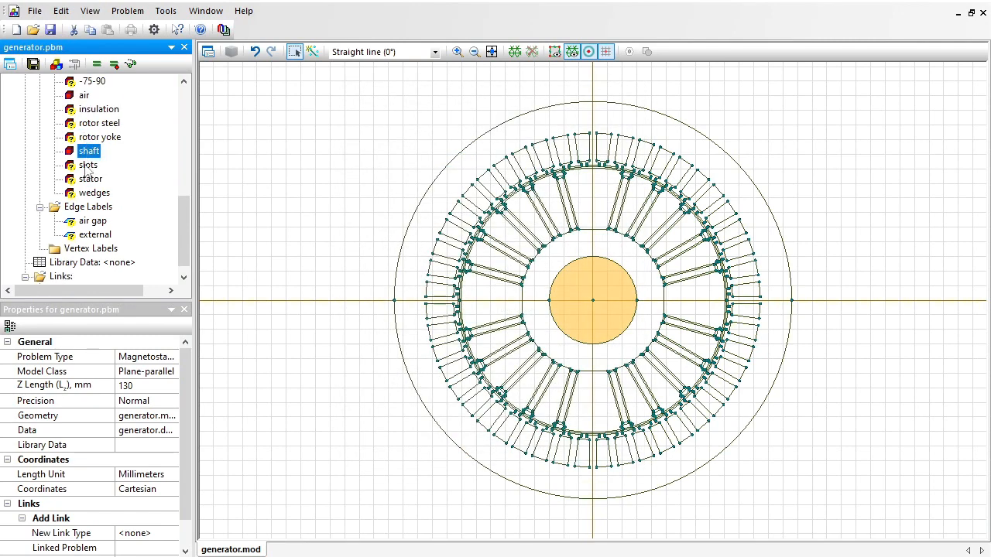
pyautogui.doubleClick(87, 165)
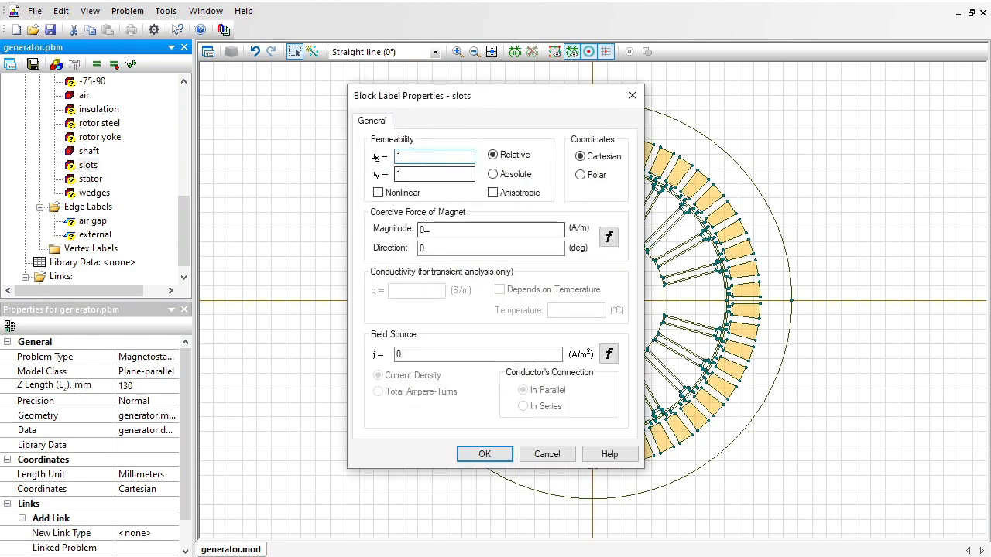
pyautogui.click(472, 452)
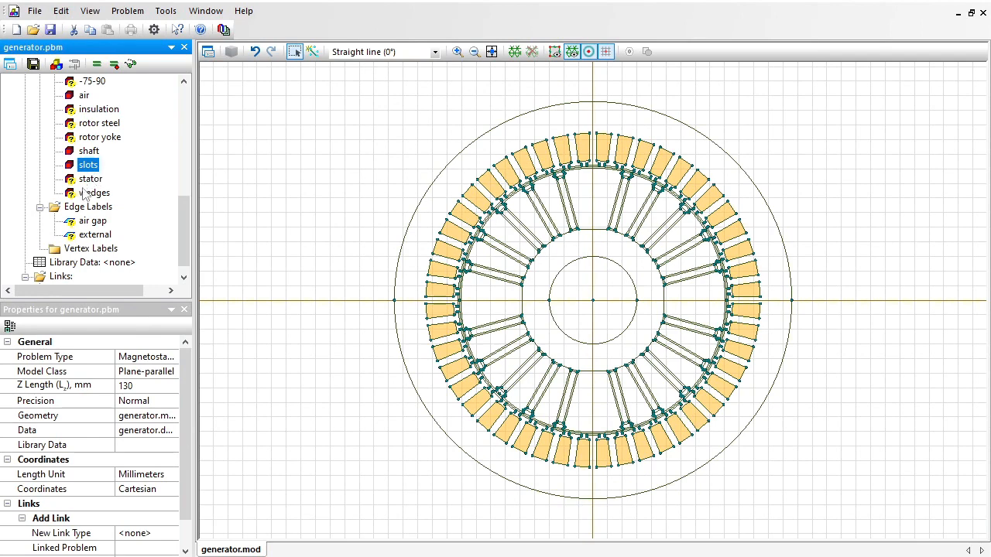
# Set the relative permeability of the block label "wedges" to 1.
pyautogui.click(81, 193)
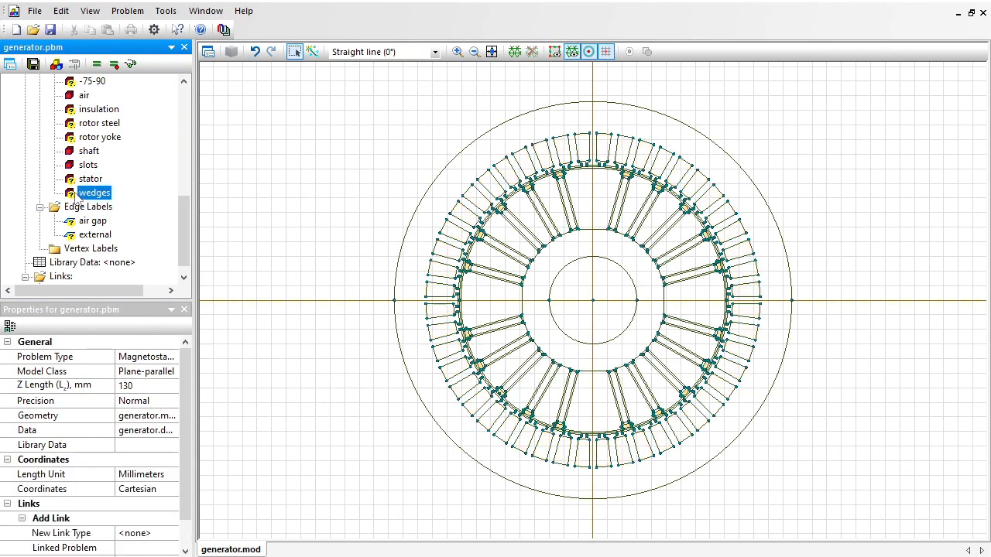
pyautogui.doubleClick(80, 193)
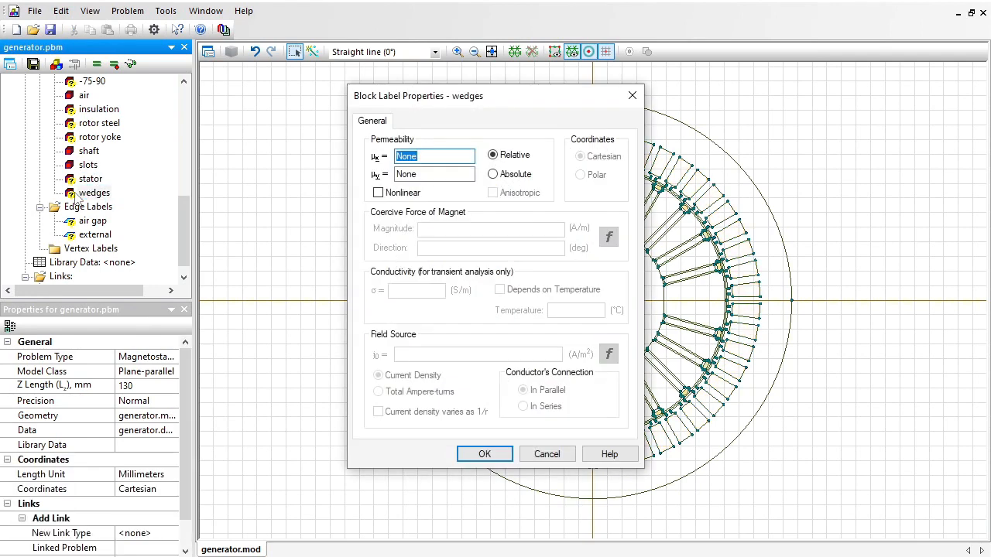
pyautogui.write('1')
pyautogui.press('Return')
# Set the relative permeability of the block label "rotor yoke" to 1.
pyautogui.click(82, 137)
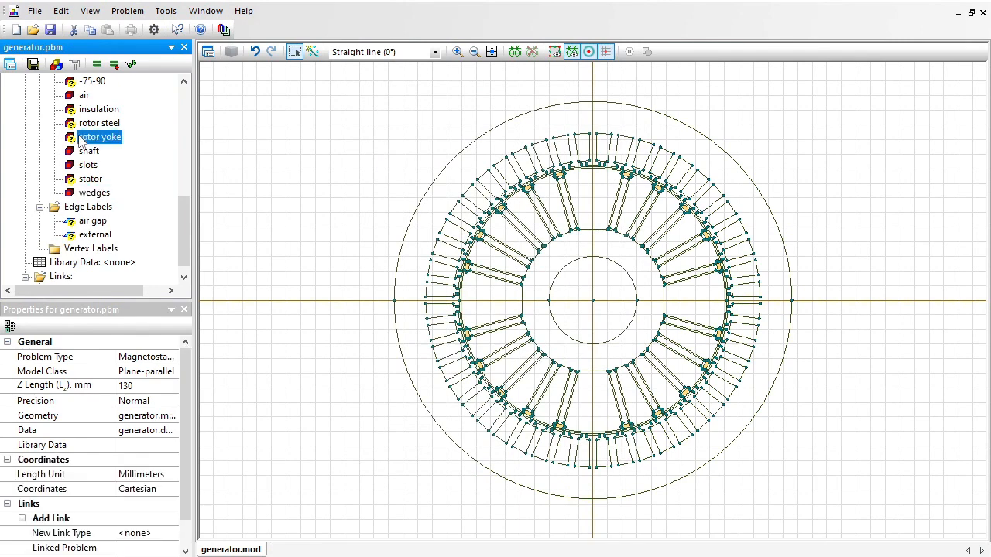
pyautogui.doubleClick(82, 137)
pyautogui.write('1')
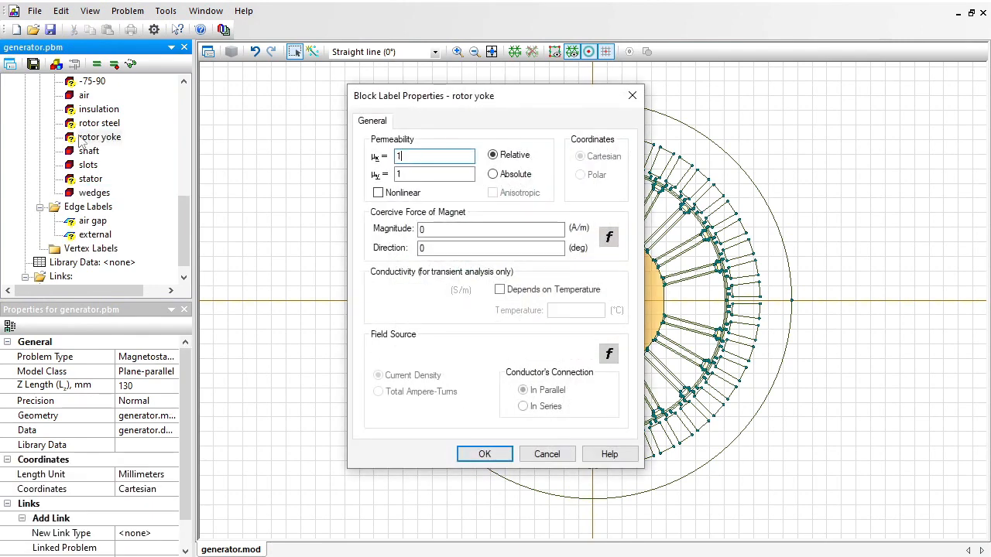
pyautogui.press('Return')
# Make the permeability of the block label "rotor steel" nonlinear and open its B-H curve for editing.
pyautogui.click(81, 124)
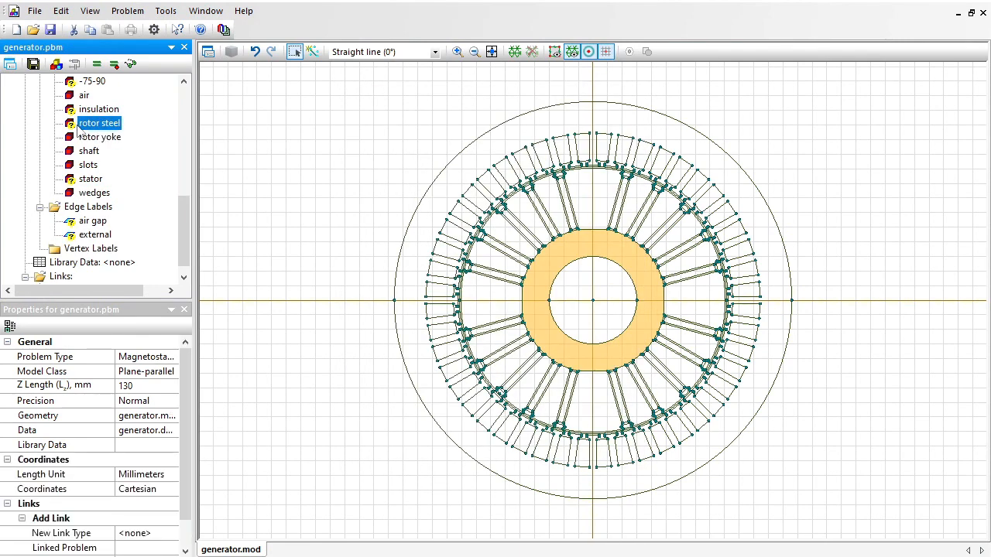
pyautogui.doubleClick(80, 125)
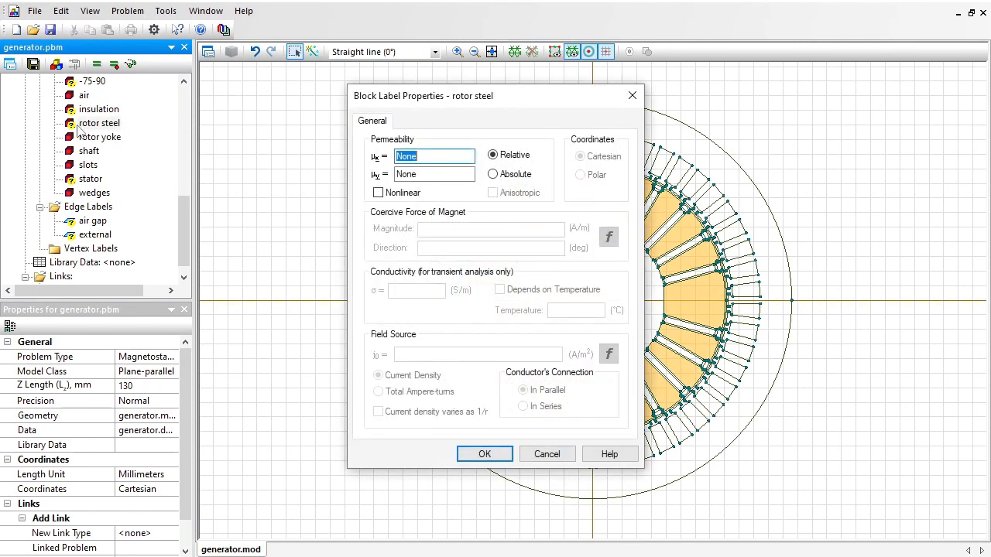
pyautogui.moveTo(475, 102); pyautogui.dragTo(223, 77)
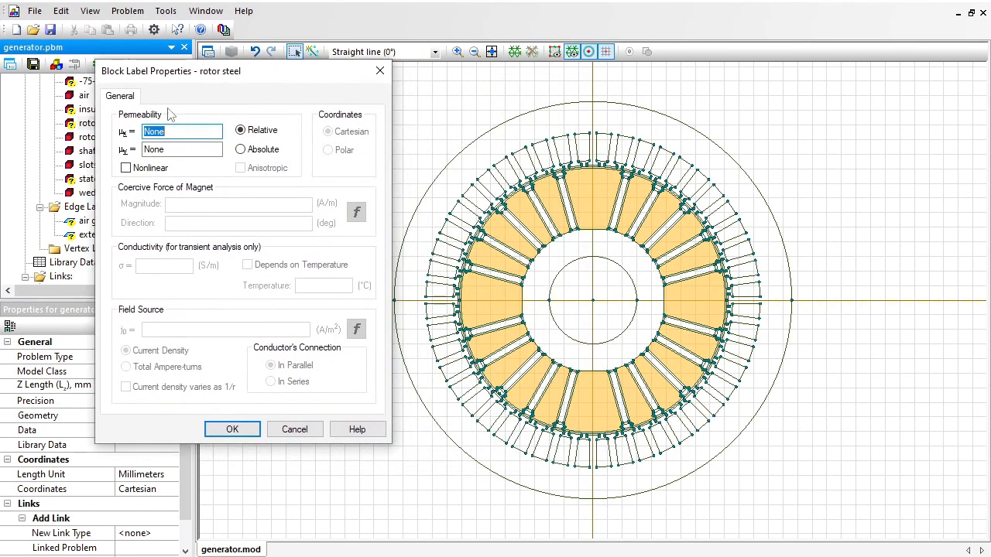
pyautogui.click(126, 170)
pyautogui.click(127, 170)
# Copy the B-H table up to 2.5 T and 452000 A/m from steel.txt in Notepad into the rotor steel curve and save the label properties.
pyautogui.hotkey('alt', 'Tab')
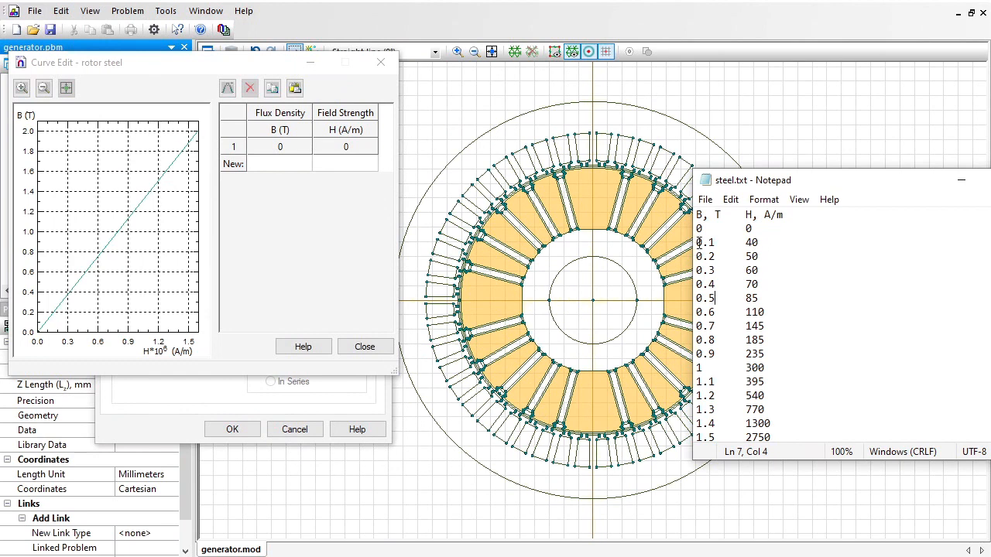
pyautogui.moveTo(698, 229); pyautogui.dragTo(819, 493)
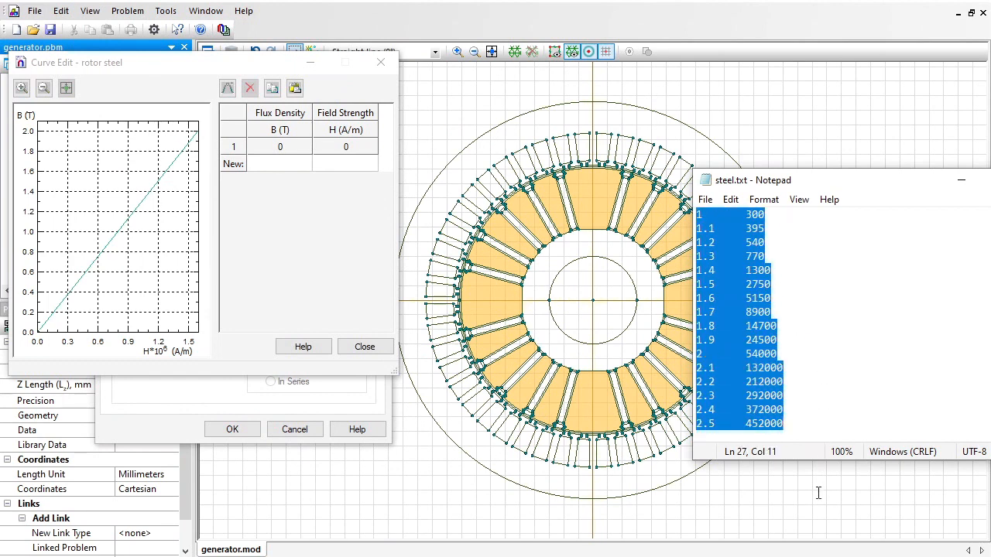
pyautogui.click(294, 168)
pyautogui.hotkey('ctrl', 'v')
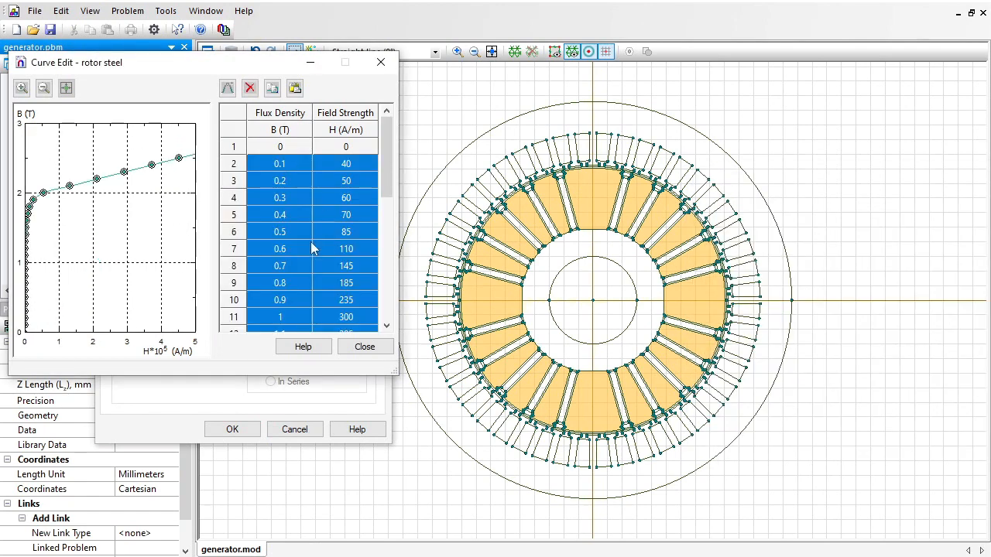
pyautogui.click(369, 346)
pyautogui.click(232, 429)
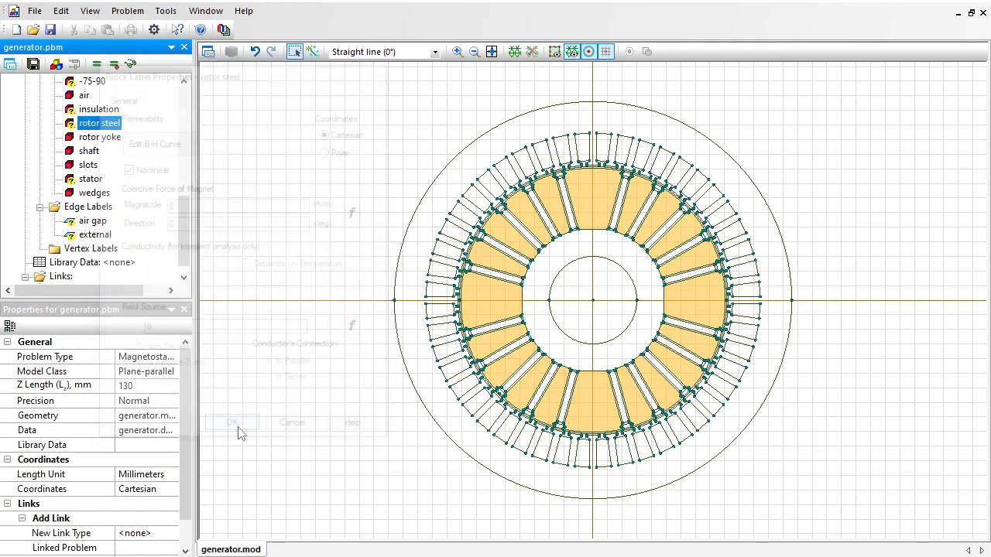
# Make the block label "stator" nonlinear and fill its B-H curve with the copied steel.txt data.
pyautogui.doubleClick(82, 181)
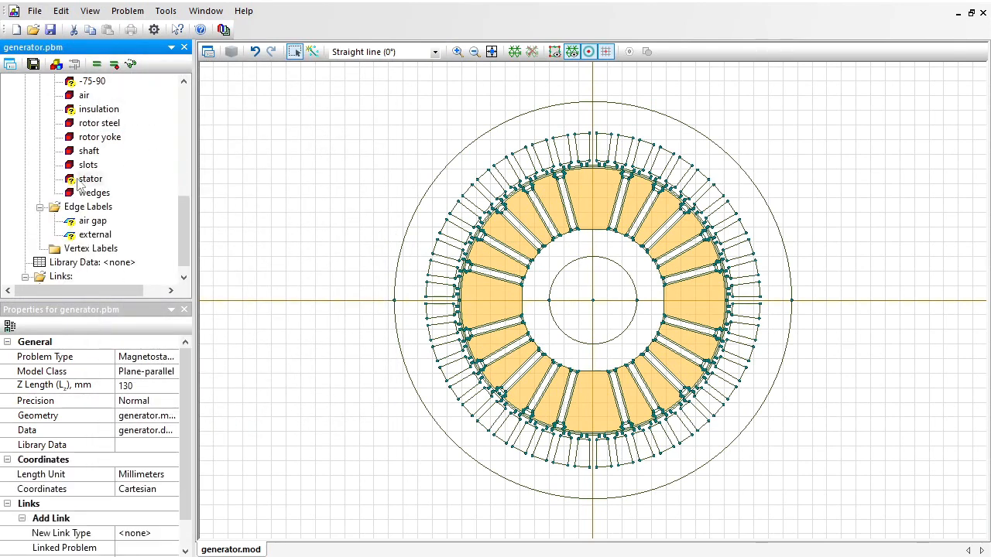
pyautogui.click(415, 194)
pyautogui.click(419, 165)
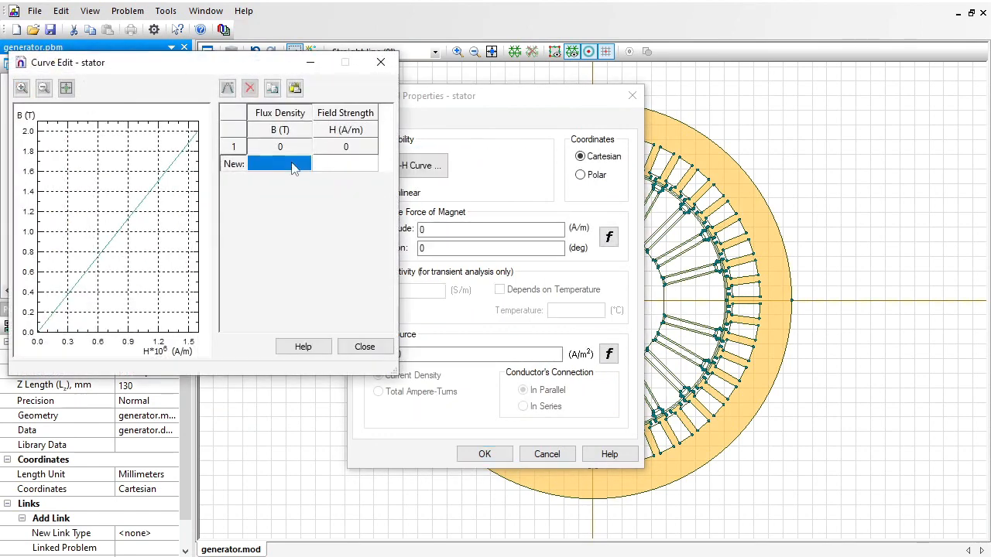
pyautogui.hotkey('ctrl', 'v')
pyautogui.click(365, 347)
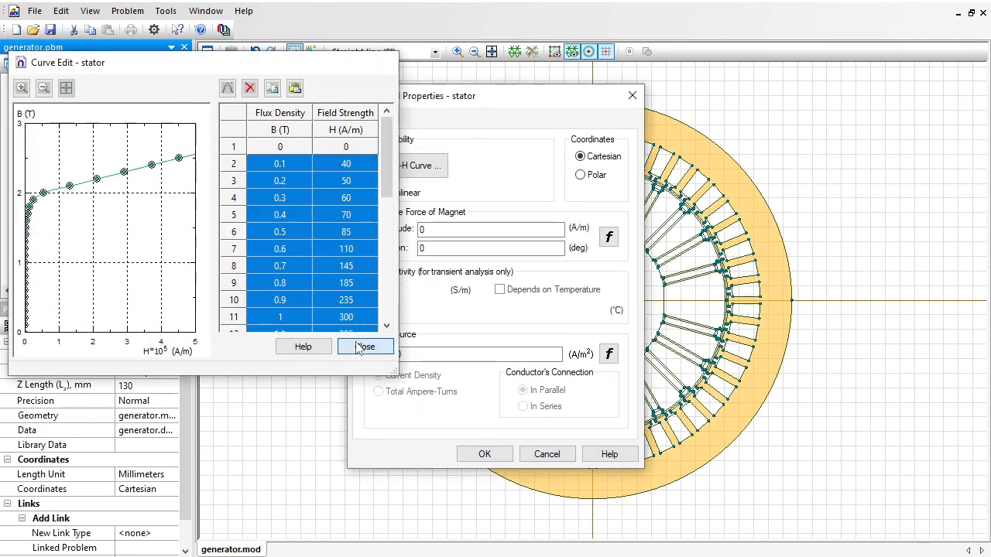
pyautogui.click(480, 455)
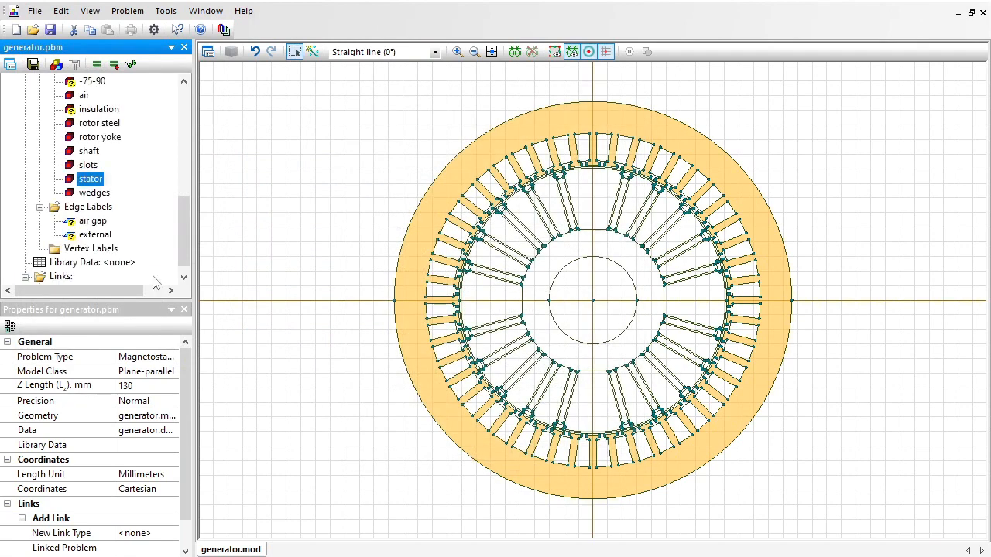
# Set the relative permeability of the block label "insulation" to 1.
pyautogui.click(99, 112)
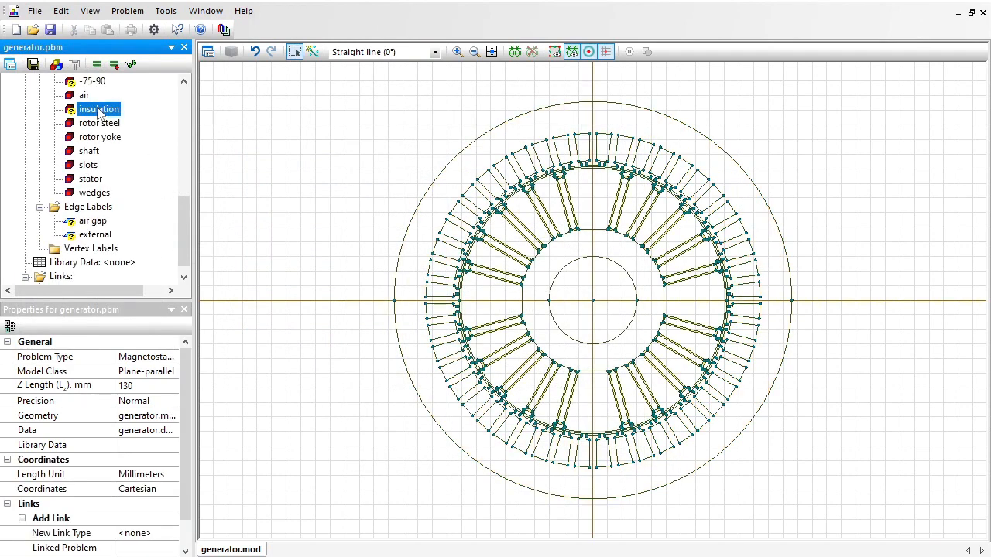
pyautogui.doubleClick(99, 112)
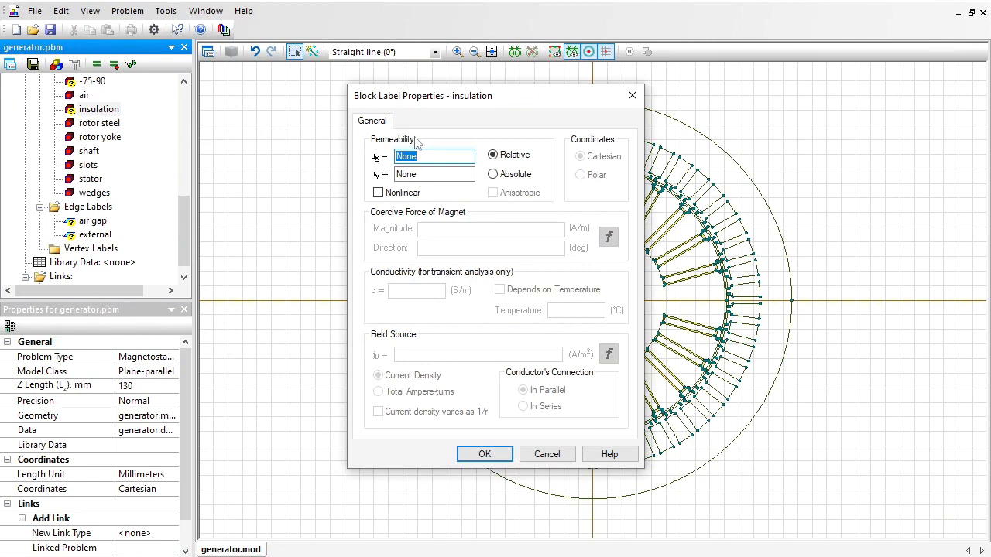
pyautogui.write('1')
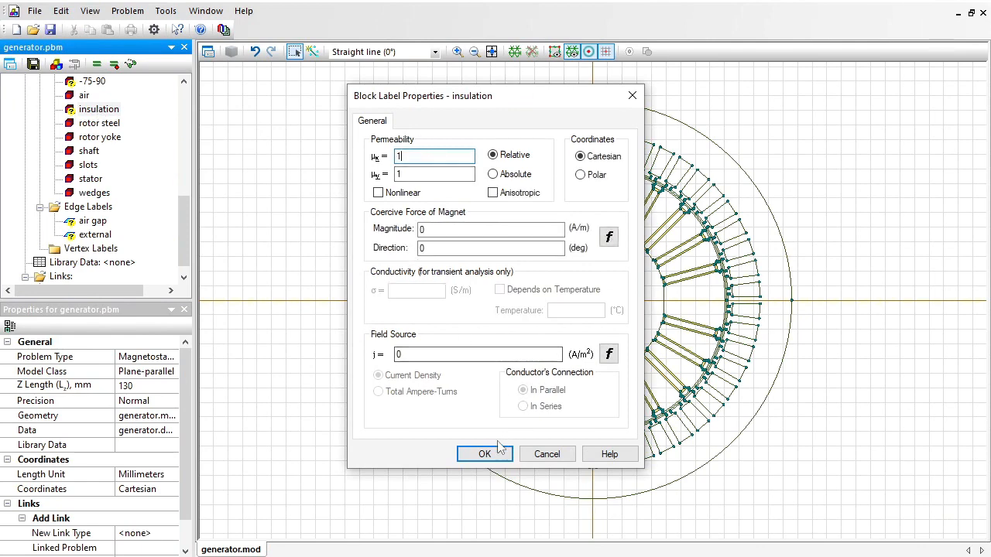
pyautogui.click(486, 455)
# Set the relative permeability of the magnet block label "45+90" to 1.2.
pyautogui.scroll(3, 171, 176)
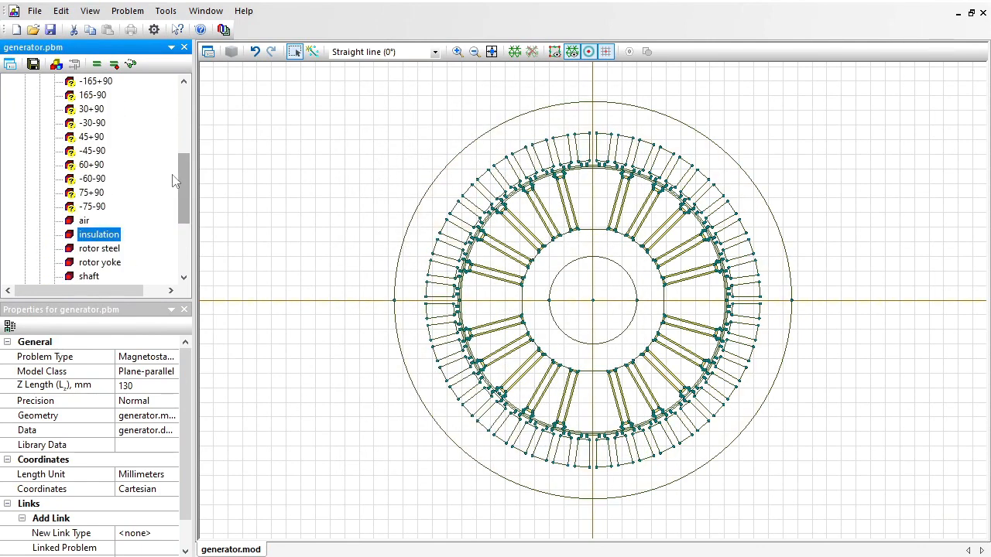
pyautogui.click(89, 138)
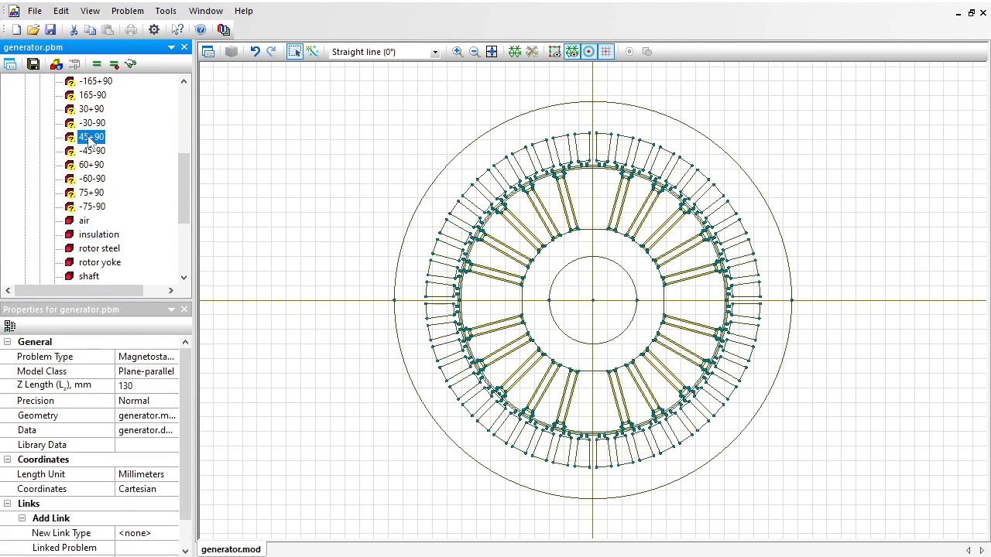
pyautogui.doubleClick(91, 137)
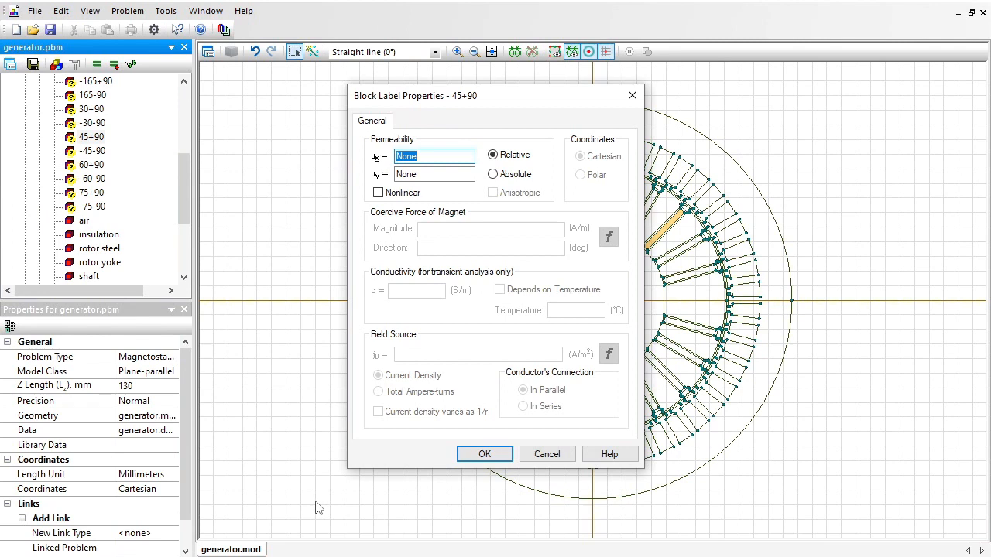
pyautogui.write('1.2')
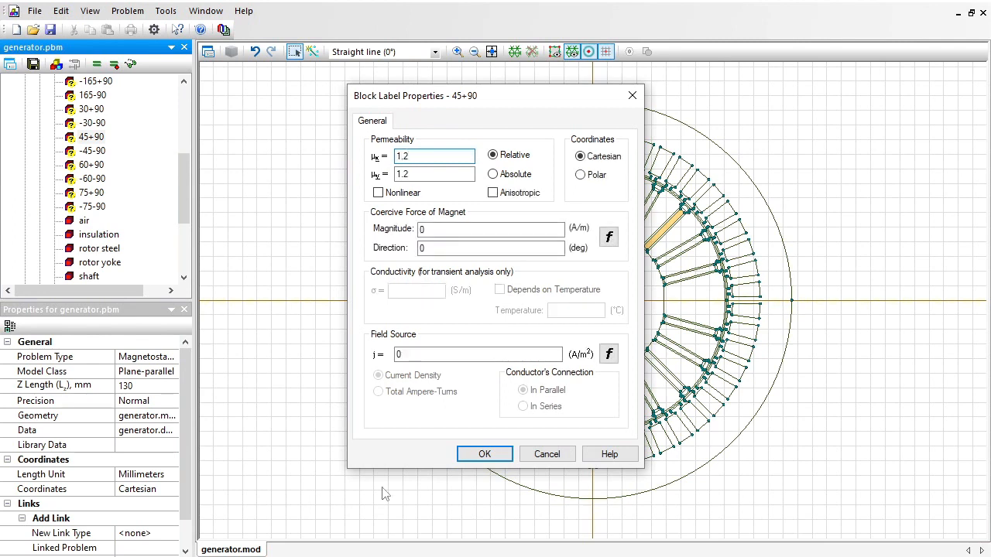
# Give the "45+90" magnet a coercive force of 955000 A/m in direction 45+90 degrees and save its properties.
pyautogui.doubleClick(442, 230)
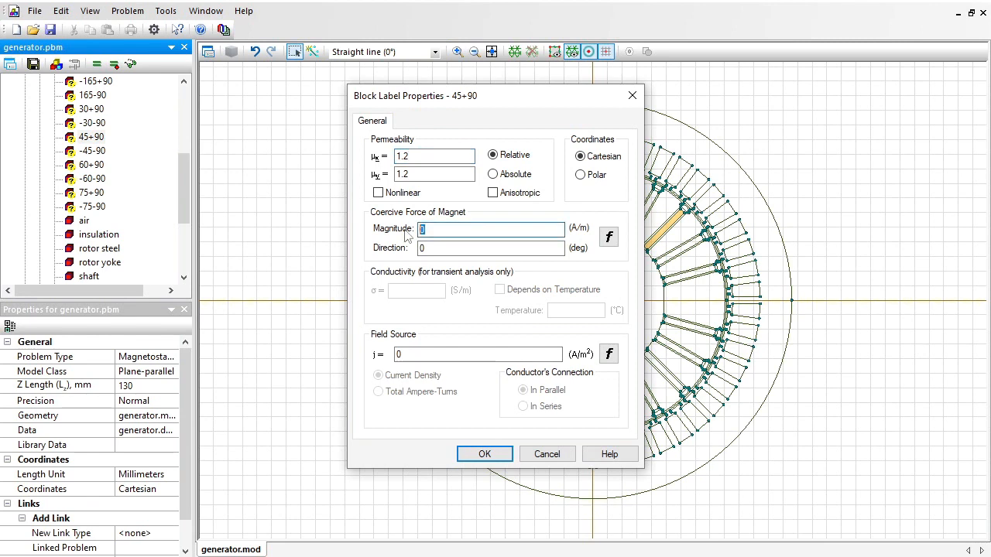
pyautogui.write('955000')
pyautogui.doubleClick(425, 249)
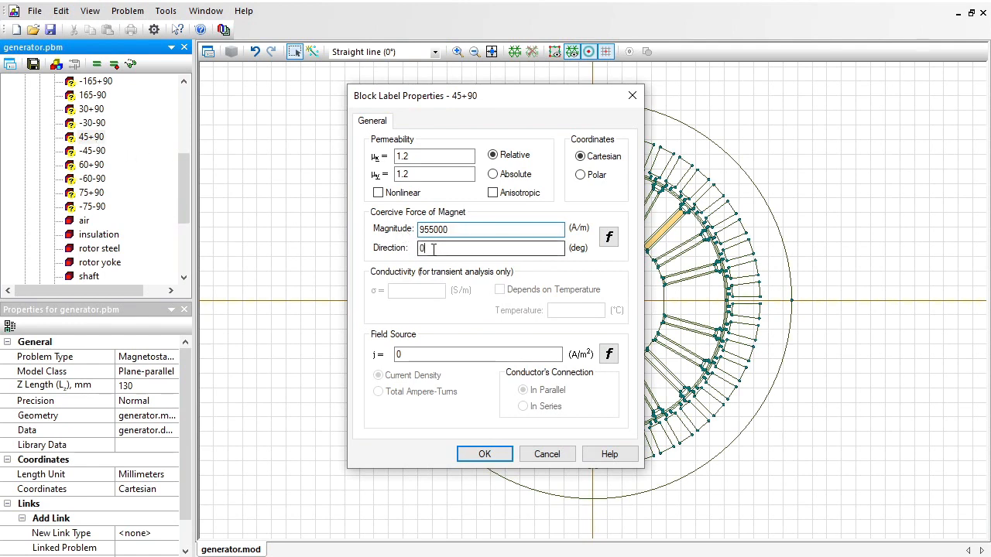
pyautogui.write('45+9')
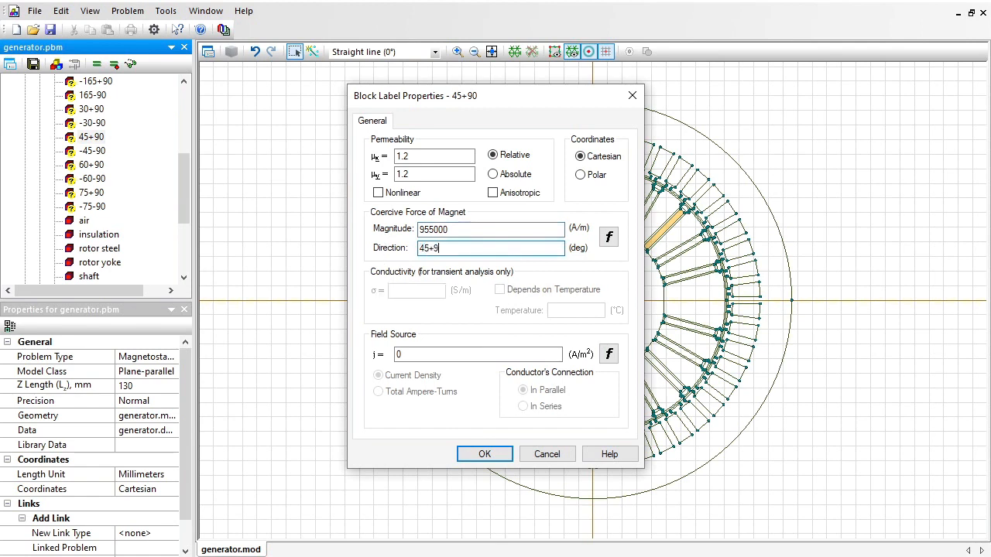
pyautogui.write('0')
pyautogui.click(458, 230)
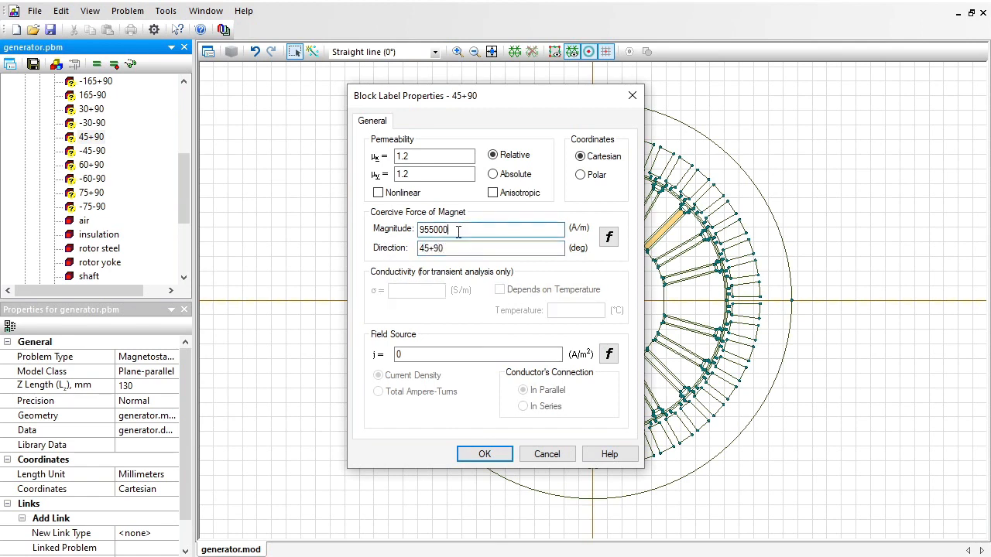
pyautogui.click(480, 455)
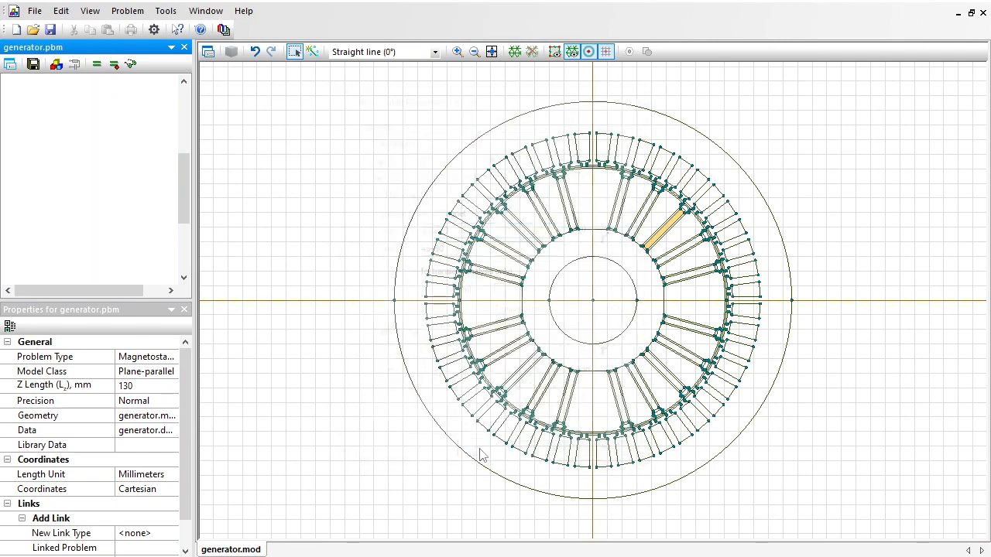
# Set the magnet block label "-45-90" to relative permeability 1.2 and a coercive force of 955000 A/m in direction -45-90 degrees.
pyautogui.press('Down')
pyautogui.press('Return')
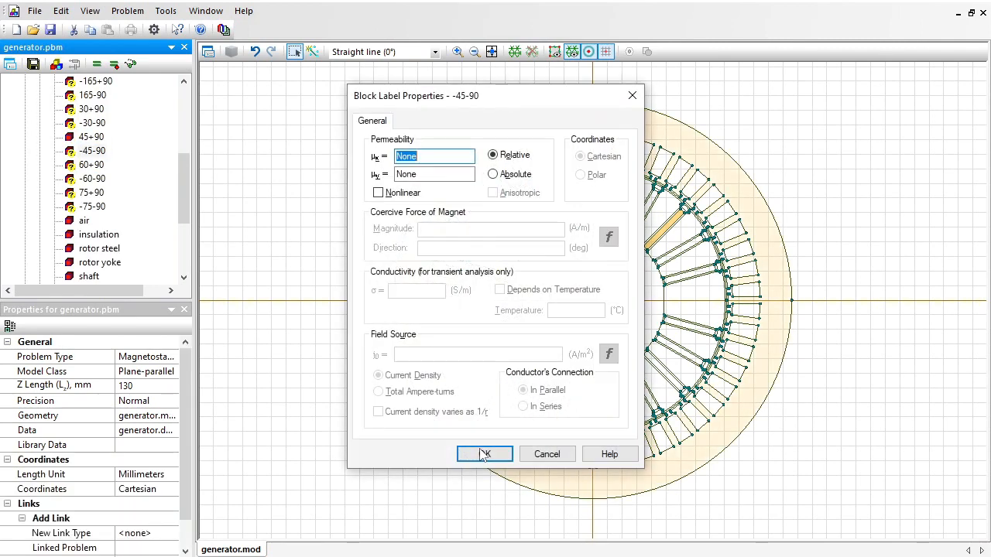
pyautogui.write('1.2')
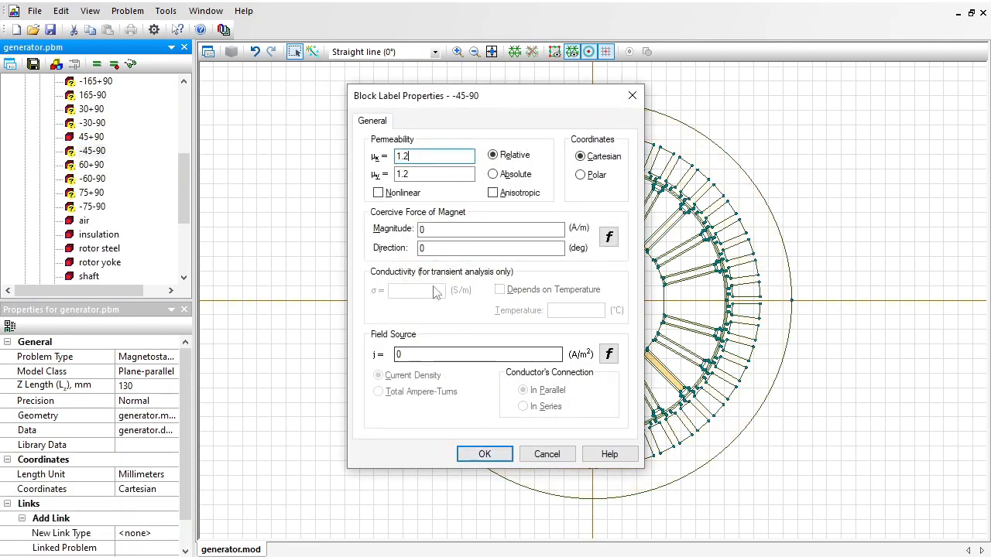
pyautogui.doubleClick(443, 228)
pyautogui.write('955000')
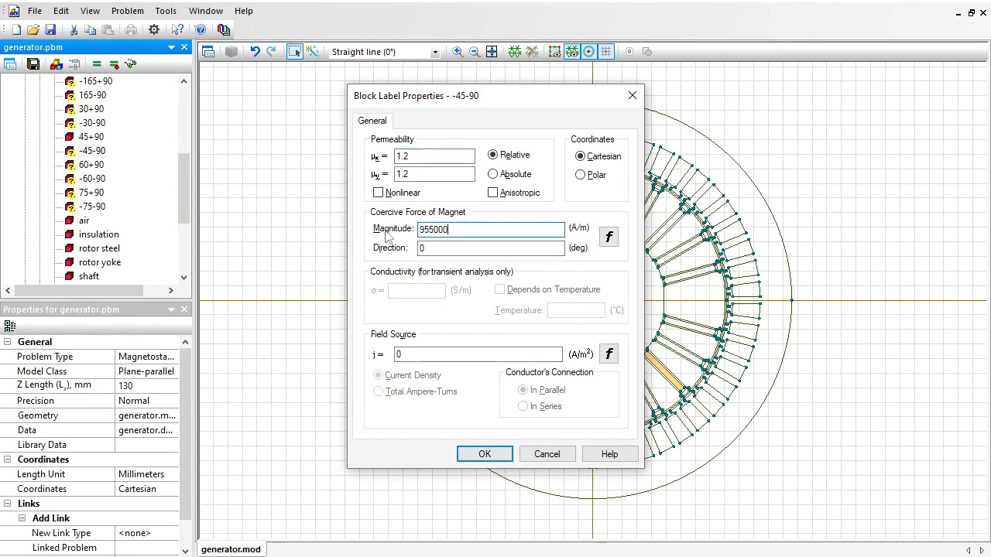
pyautogui.doubleClick(445, 248)
pyautogui.write('-')
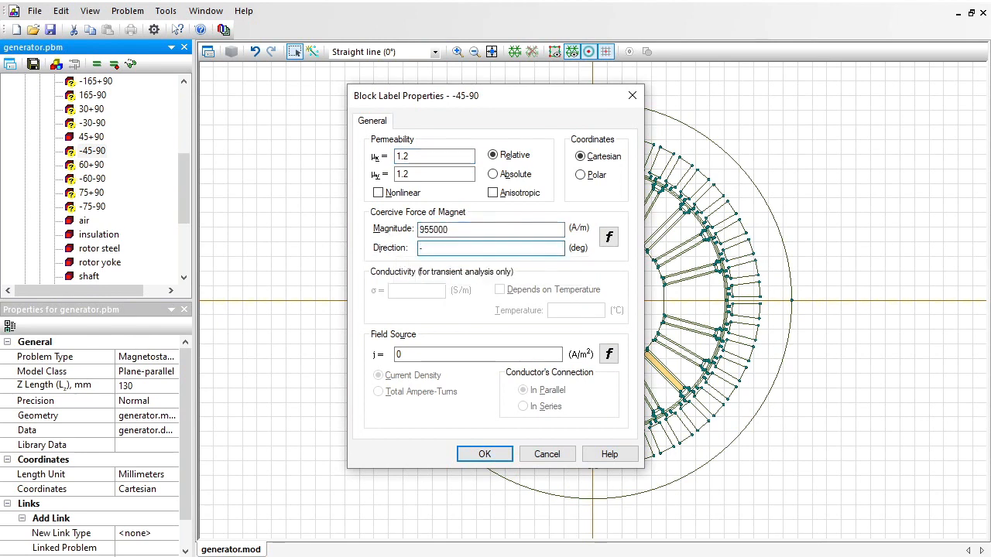
pyautogui.write('45-90')
pyautogui.press('Return')
# Set the magnet block label "60+90" to relative permeability 1.2 and a coercive force of 955000 A/m in direction 60+90 degrees.
pyautogui.press('Down')
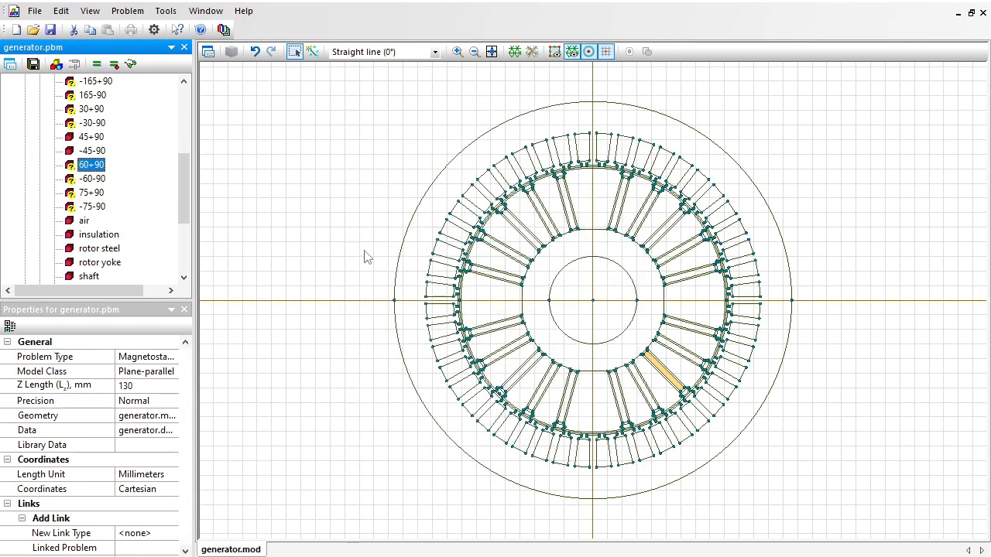
pyautogui.press('Return')
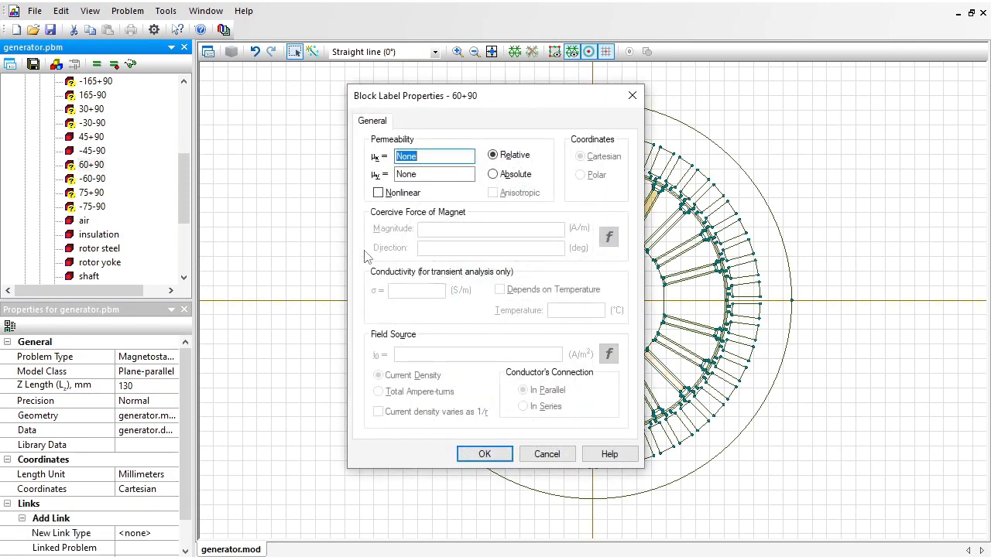
pyautogui.write('1.2')
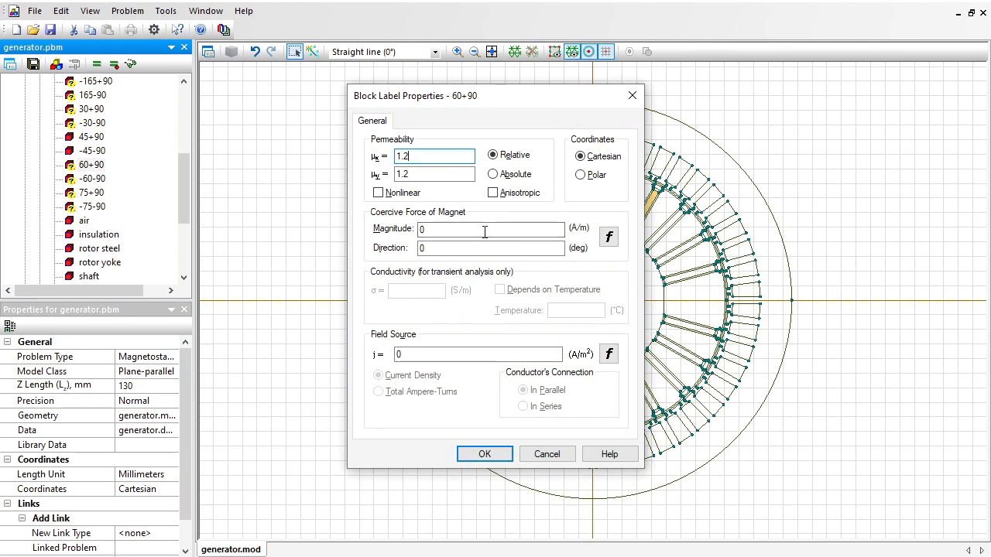
pyautogui.moveTo(481, 231); pyautogui.dragTo(386, 229)
pyautogui.write('955000')
pyautogui.click(439, 248)
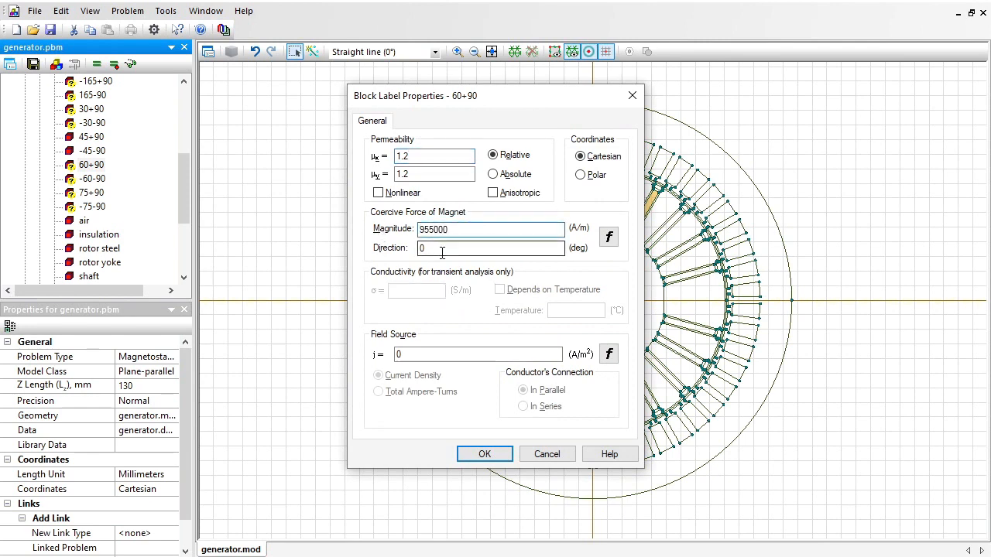
pyautogui.moveTo(440, 248); pyautogui.dragTo(410, 246)
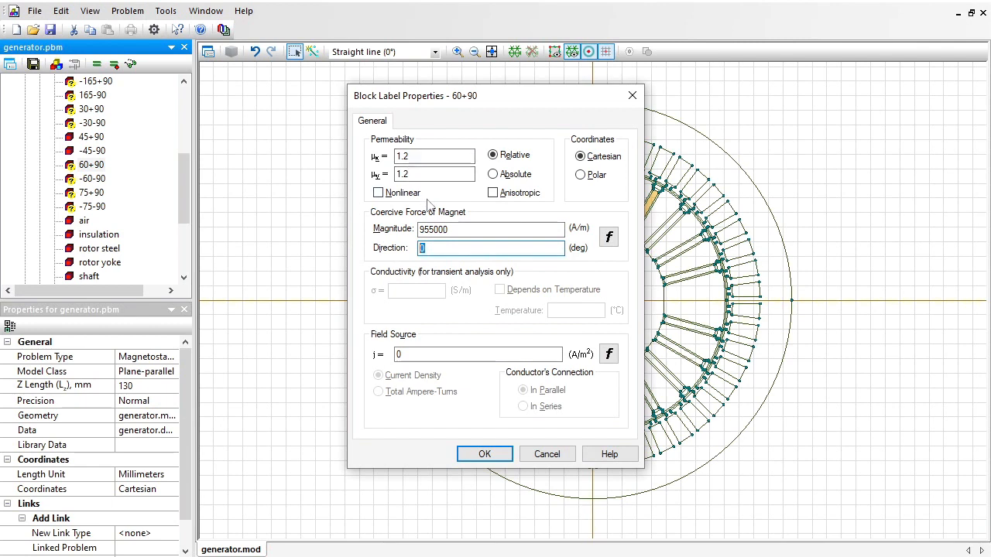
pyautogui.write('60+90')
pyautogui.press('Return')
# Set the magnet block label "-60-90" to relative permeability 1.2 and a coercive force of 955000 A/m in direction -60-90 degrees.
pyautogui.press('Down')
pyautogui.press('Return')
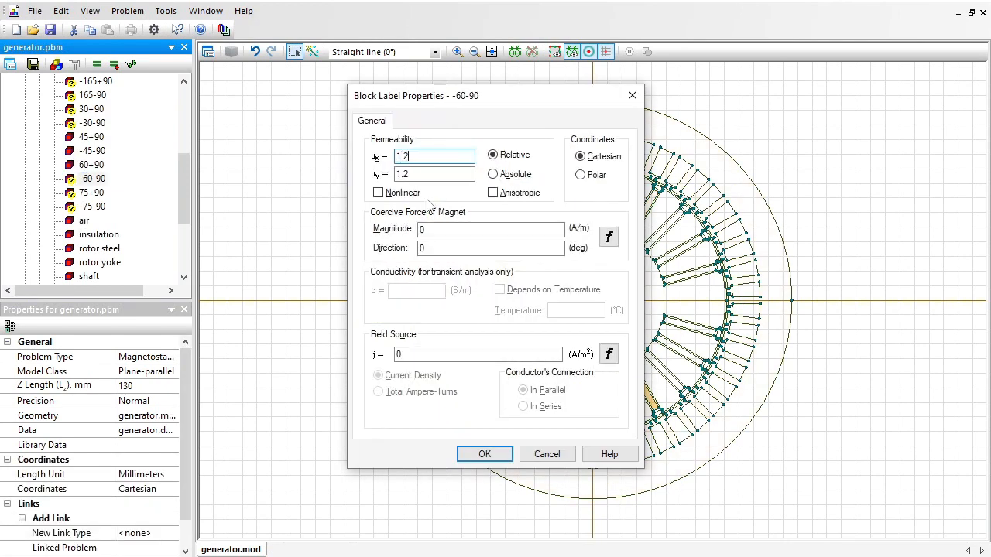
pyautogui.press('Tab')
pyautogui.press('Tab')
pyautogui.write('955000')
pyautogui.press('Tab')
pyautogui.write('-60-90')
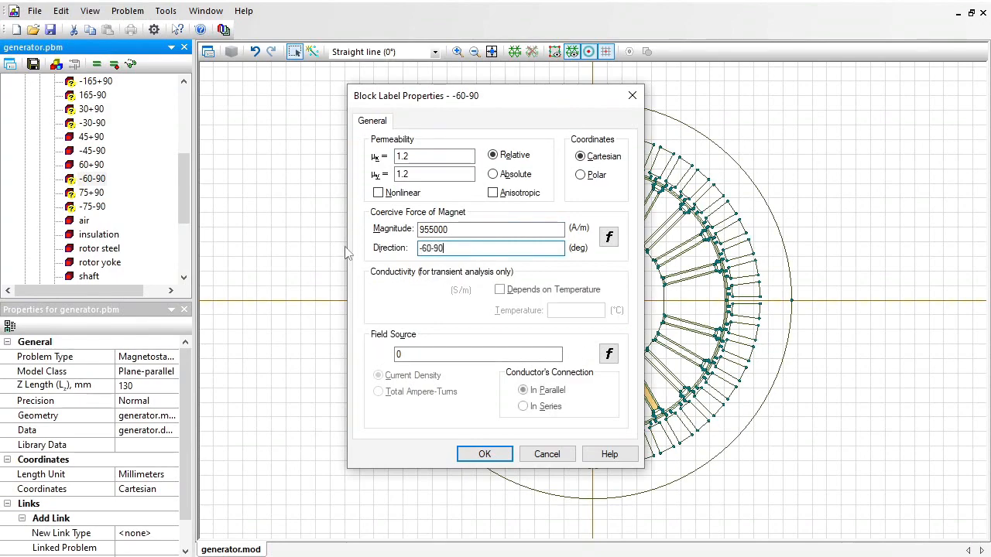
pyautogui.press('Return')
# Set the magnet block label "75+90" to relative permeability 1.2 and a coercive force of 955000 A/m in direction 75+90 degrees.
pyautogui.press('Down')
pyautogui.press('Return')
pyautogui.press('Tab')
pyautogui.press('Tab')
pyautogui.write('955000')
pyautogui.press('Tab')
pyautogui.write('75+')
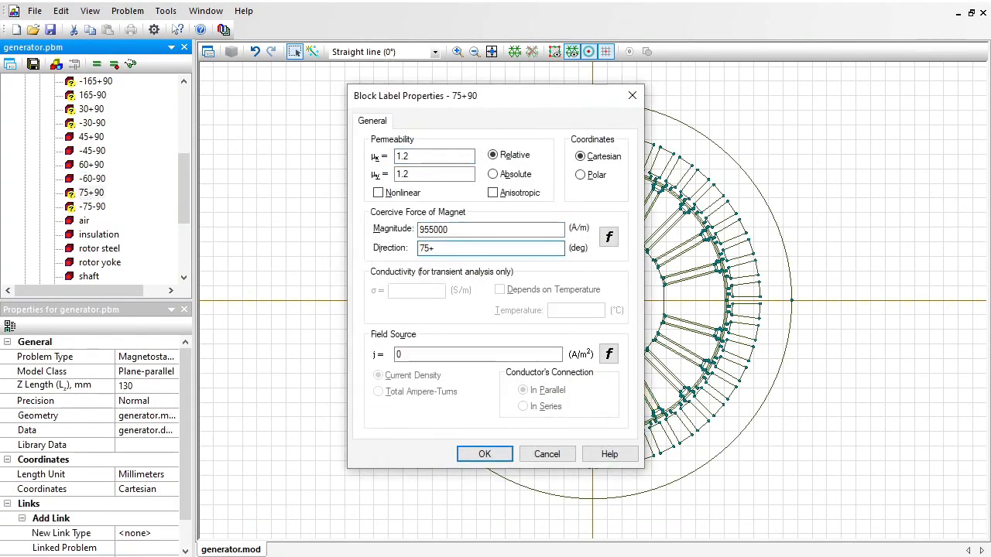
pyautogui.write('90')
pyautogui.press('Return')
# Set the magnet block label "-75-90" to relative permeability 1.2 and a coercive force of 955000 A/m in direction -75-90 degrees.
pyautogui.press('Down')
pyautogui.press('Return')
pyautogui.press('Tab')
pyautogui.press('Tab')
pyautogui.write('955000')
pyautogui.press('Tab')
pyautogui.write('-75-90')
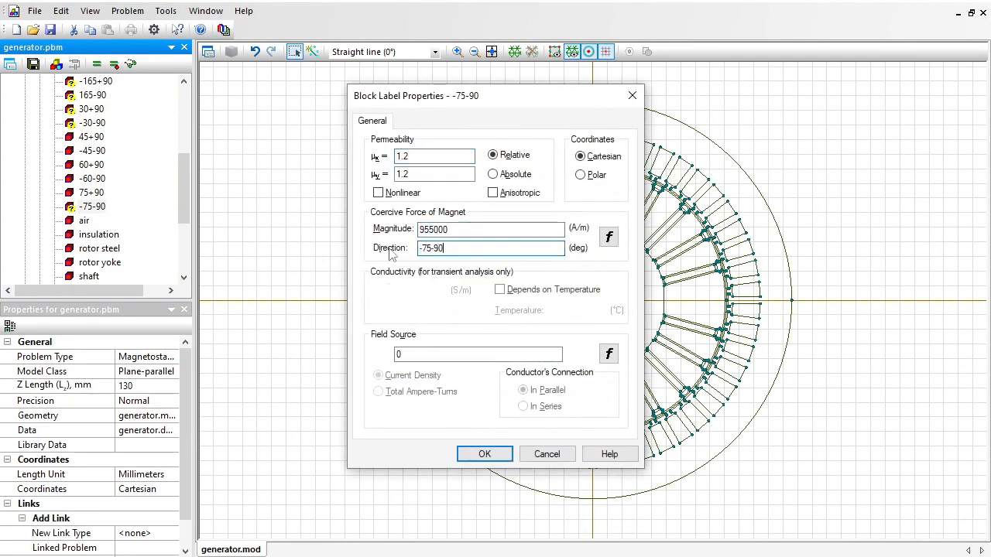
pyautogui.press('Return')
# Set the magnet block label "-105+90" to relative permeability 1.2 and a coercive force of 955000 A/m in direction -105+90 degrees.
pyautogui.scroll(4, 102, 130)
pyautogui.doubleClick(106, 109)
pyautogui.write('1.2')
pyautogui.press('Tab')
pyautogui.press('Tab')
pyautogui.write('955000')
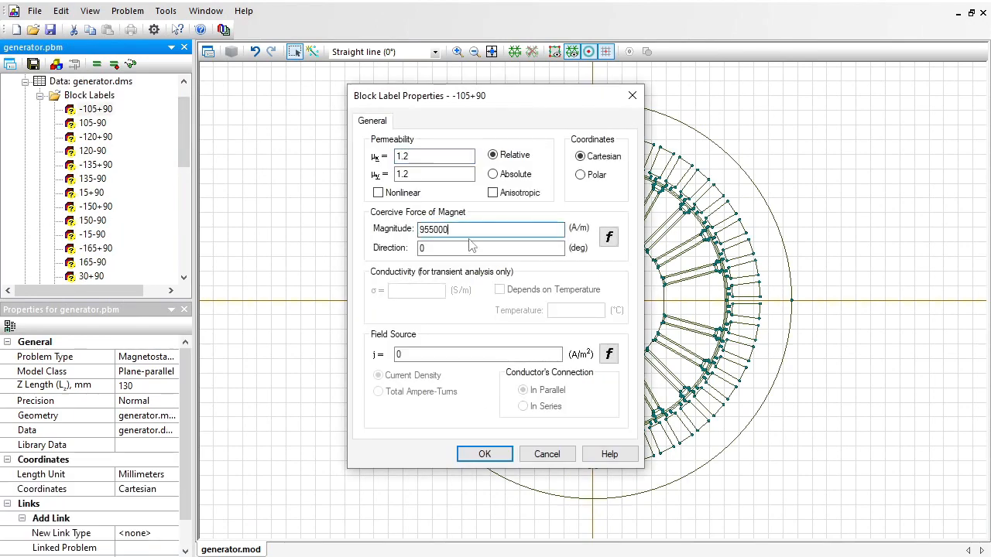
pyautogui.press('Tab')
pyautogui.write('-105+90')
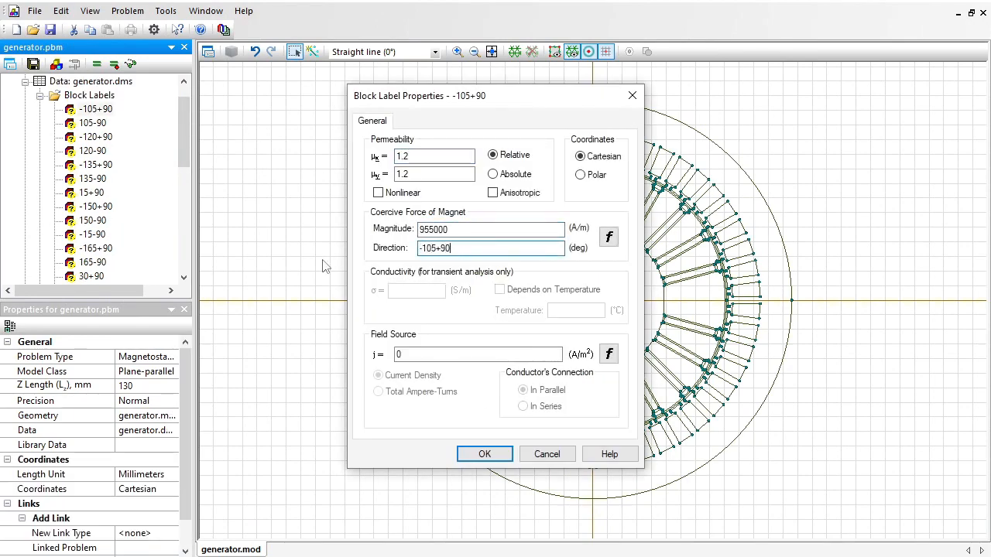
pyautogui.press('Return')
# Set the magnet block label "105-90" to relative permeability 1.2 and a coercive force of 955000 A/m in direction 105-90 degrees.
pyautogui.press('Down')
pyautogui.press('Return')
pyautogui.write('1.2')
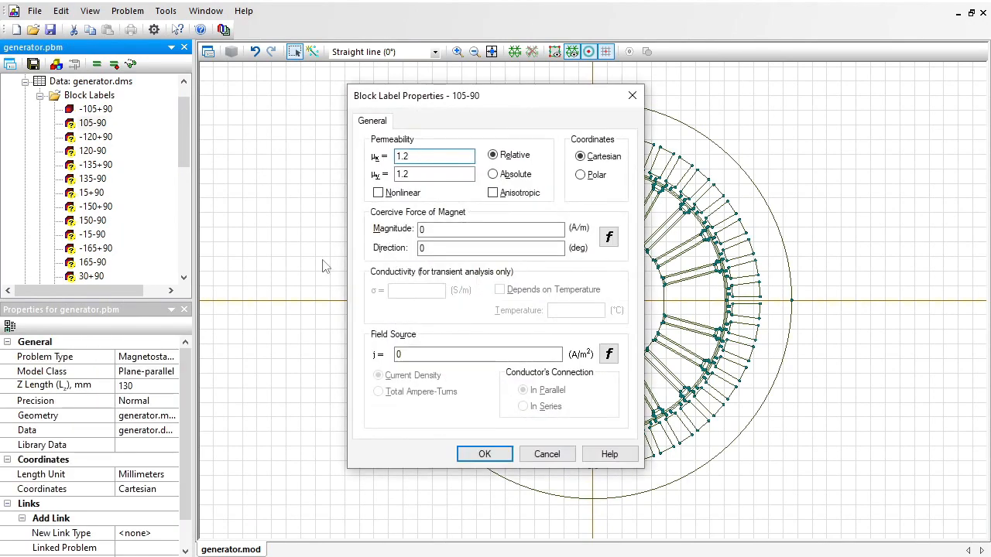
pyautogui.press('Tab')
pyautogui.press('Tab')
pyautogui.write('955000')
pyautogui.press('Tab')
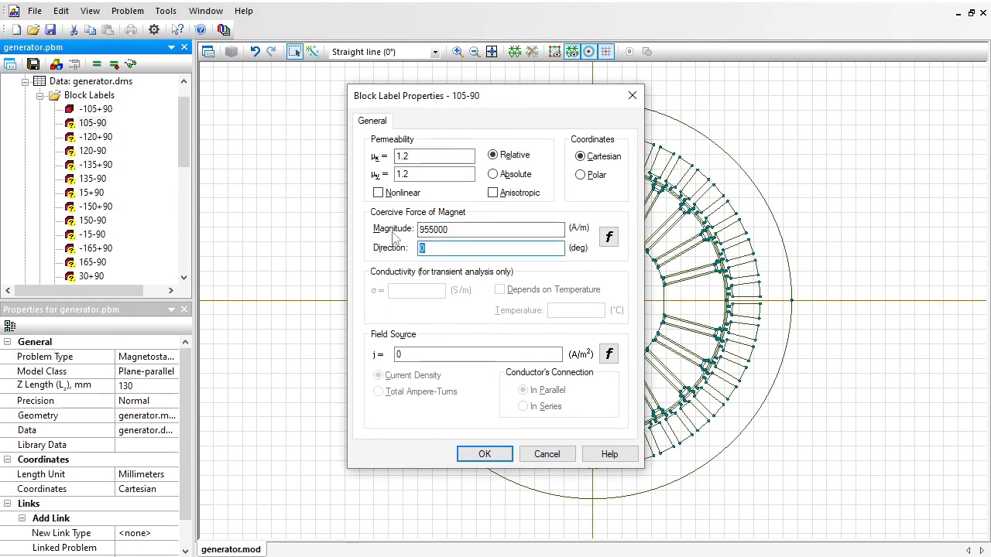
pyautogui.write('105-90')
pyautogui.press('Return')
# Set the magnet block label "-120+90" to relative permeability 1.2 and a coercive force of 955000 A/m in direction -120+90 degrees.
pyautogui.press('Down')
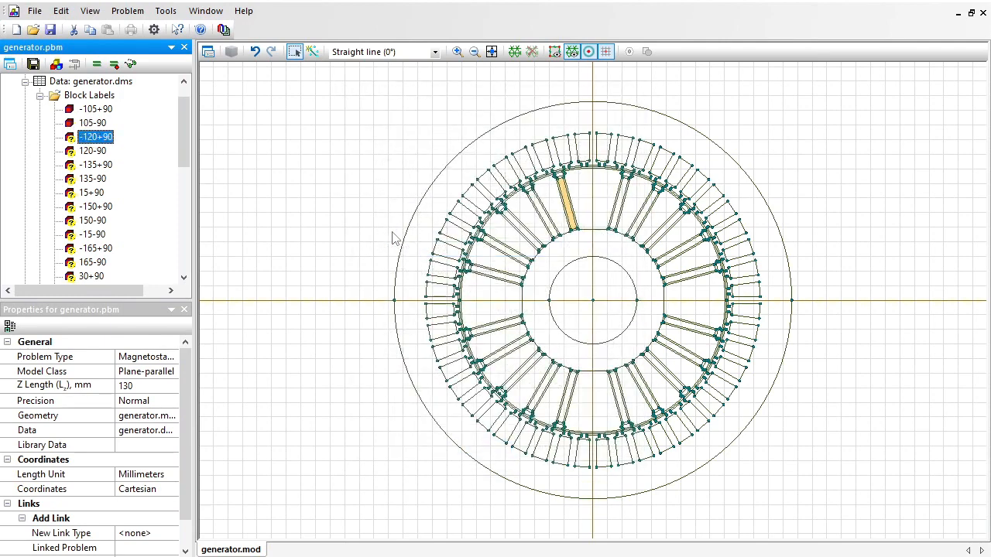
pyautogui.press('Return')
pyautogui.write('1.2')
pyautogui.press('Tab')
pyautogui.press('Tab')
pyautogui.write('955000')
pyautogui.press('Tab')
pyautogui.write('-120+90')
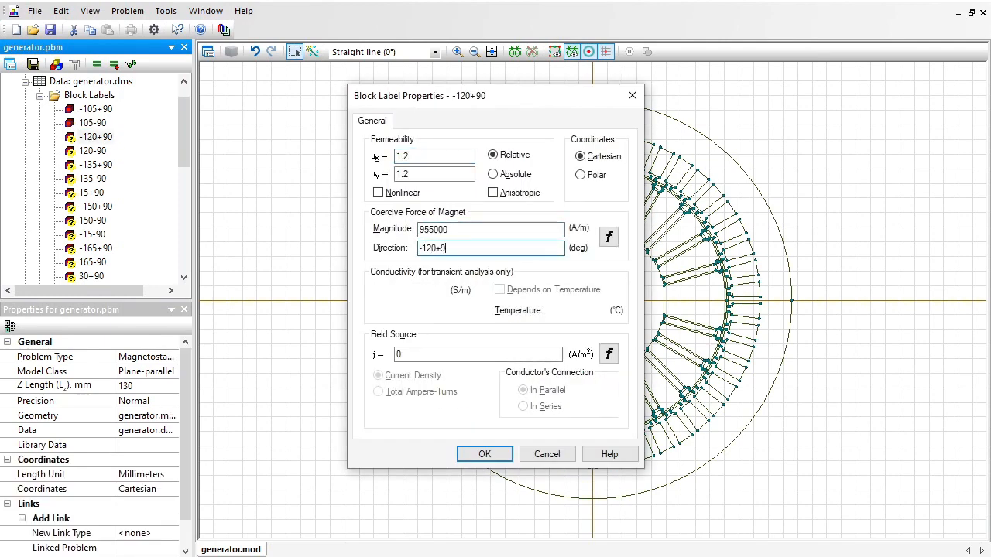
pyautogui.press('Return')
# Set the magnet block label "120-90" to relative permeability 1.2 and a coercive force of 955000 A/m in direction 120-90 degrees.
pyautogui.press('Down')
pyautogui.press('Return')
pyautogui.write('1.2')
pyautogui.press('Tab')
pyautogui.press('Tab')
pyautogui.write('955000')
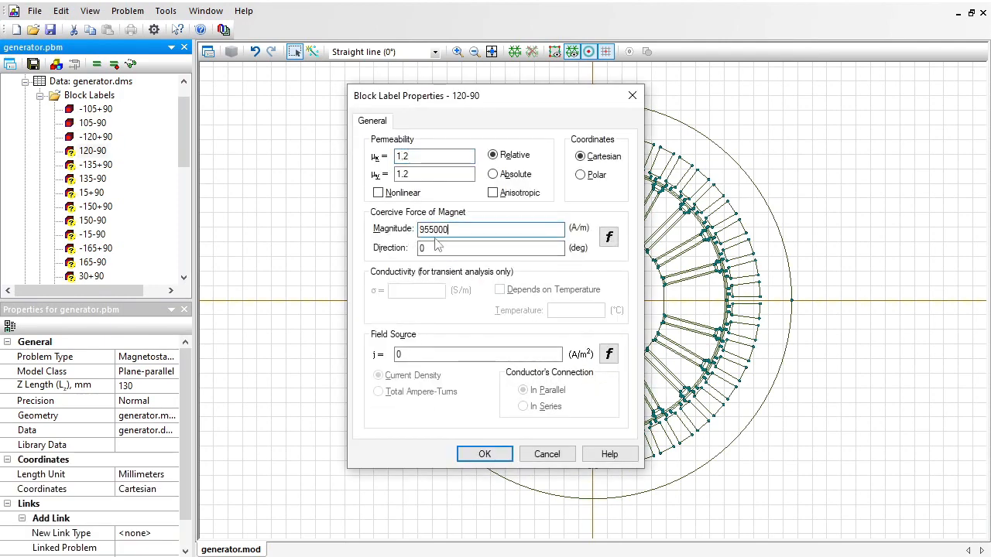
pyautogui.press('Tab')
pyautogui.write('120-90')
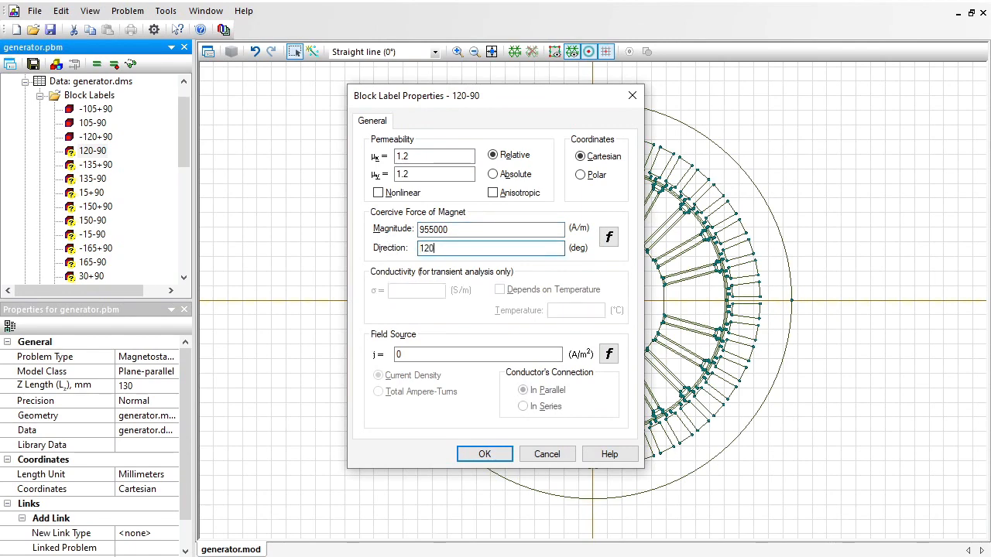
pyautogui.press('Return')
# Set the magnet block label "-135+90" to relative permeability 1.2 and a coercive force of 955000 A/m in direction -135+90 degrees.
pyautogui.press('Down')
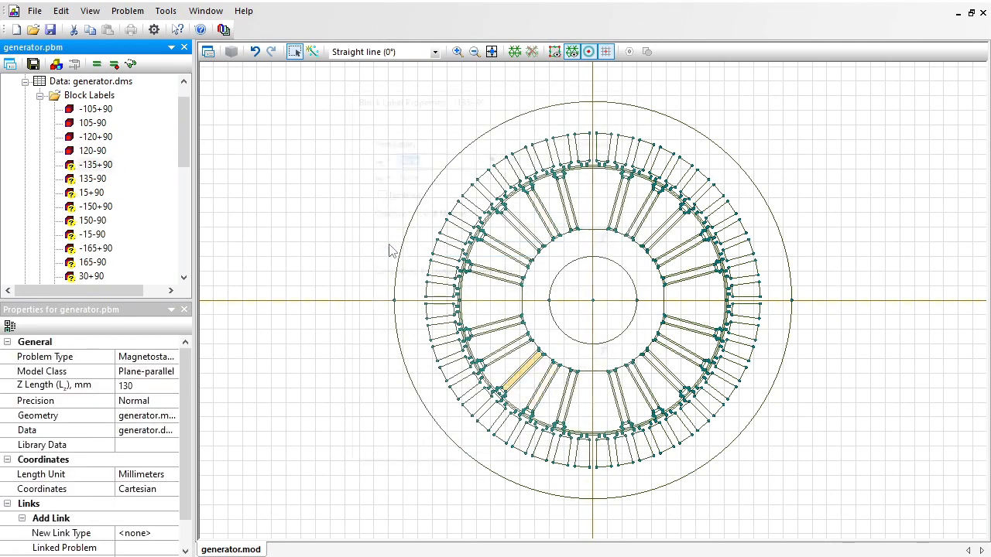
pyautogui.press('Return')
pyautogui.write('1.2')
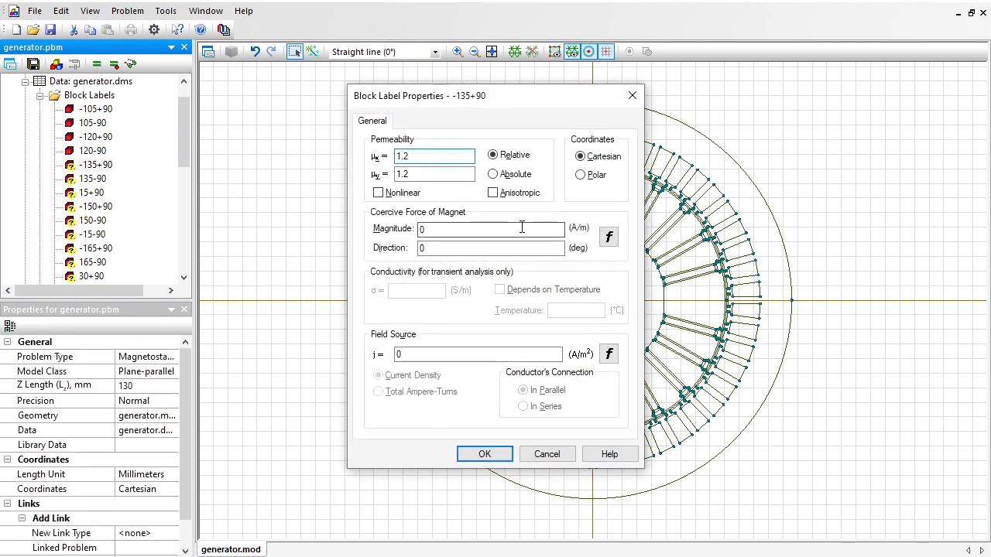
pyautogui.moveTo(522, 228); pyautogui.dragTo(378, 235)
pyautogui.write('955000')
pyautogui.moveTo(443, 248); pyautogui.dragTo(386, 252)
pyautogui.write('-135+')
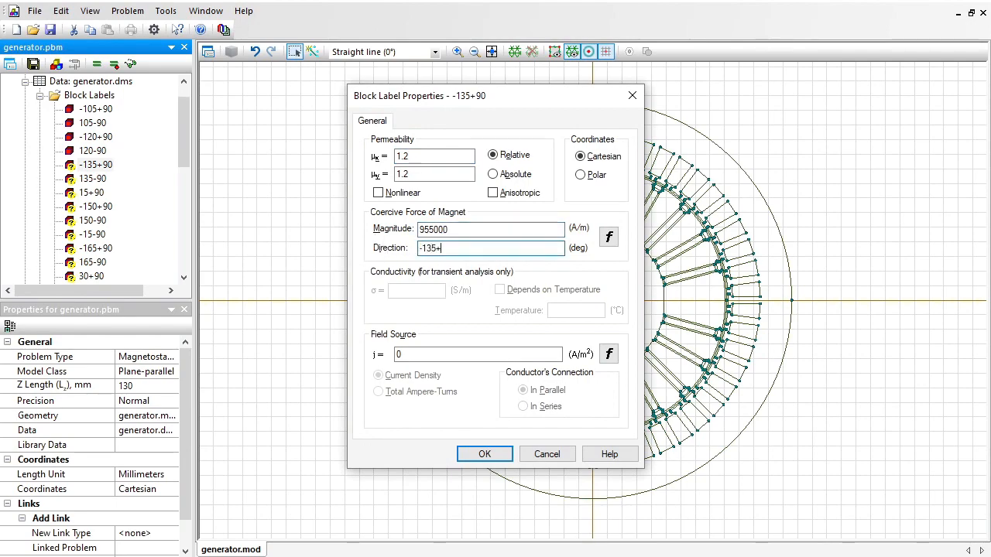
pyautogui.write('90')
pyautogui.press('Return')
# Give magnet "135-90" permeability 1.2 and a coercive force of 955000 A/m in direction -135-90 degrees, and check the "-135+90" properties.
pyautogui.press('Down')
pyautogui.press('Return')
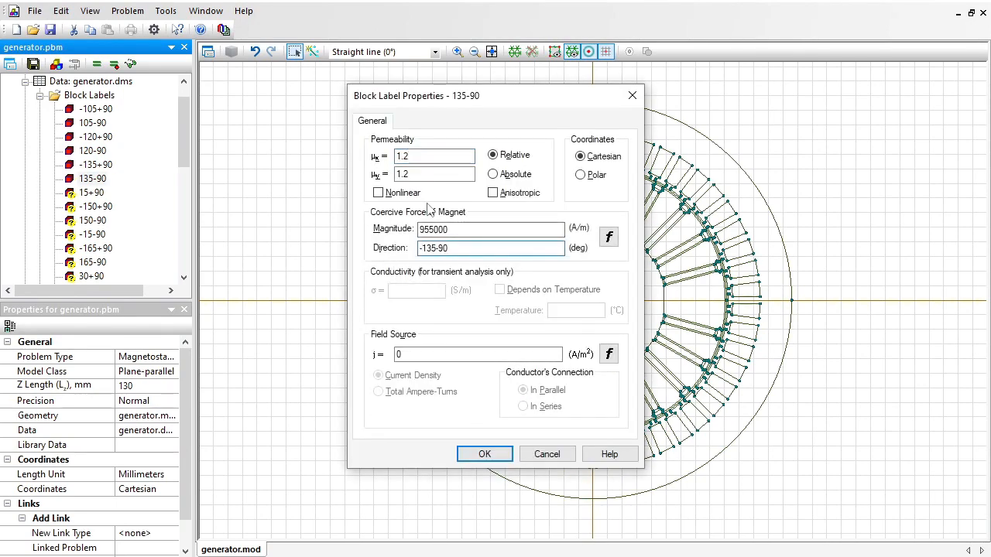
pyautogui.press('Return')
pyautogui.press('Up')
pyautogui.press('Return')
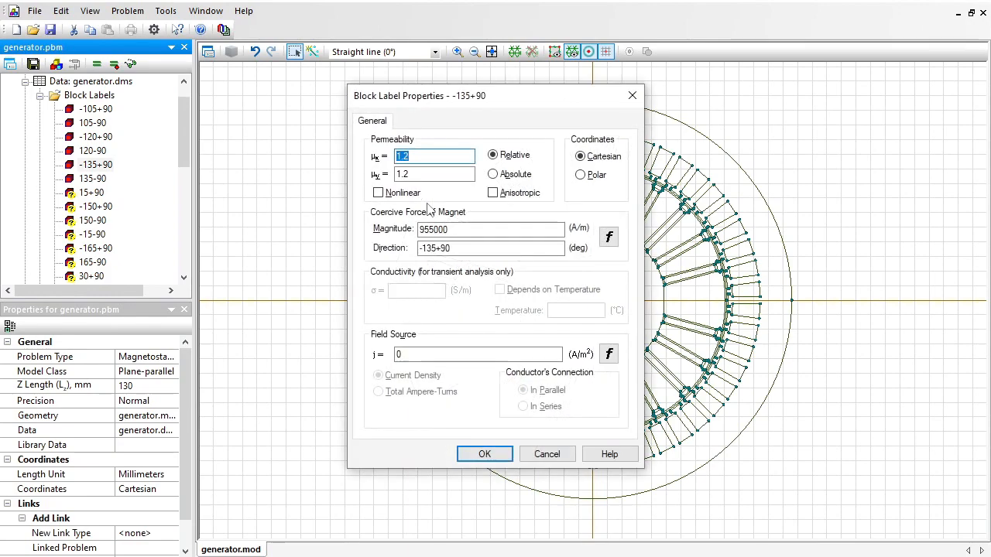
pyautogui.press('Return')
# Set the magnet block label "15+90" to relative permeability 1.2 and a coercive force of 955000 A/m in direction 15+90 degrees.
pyautogui.press('Down')
pyautogui.press('Down')
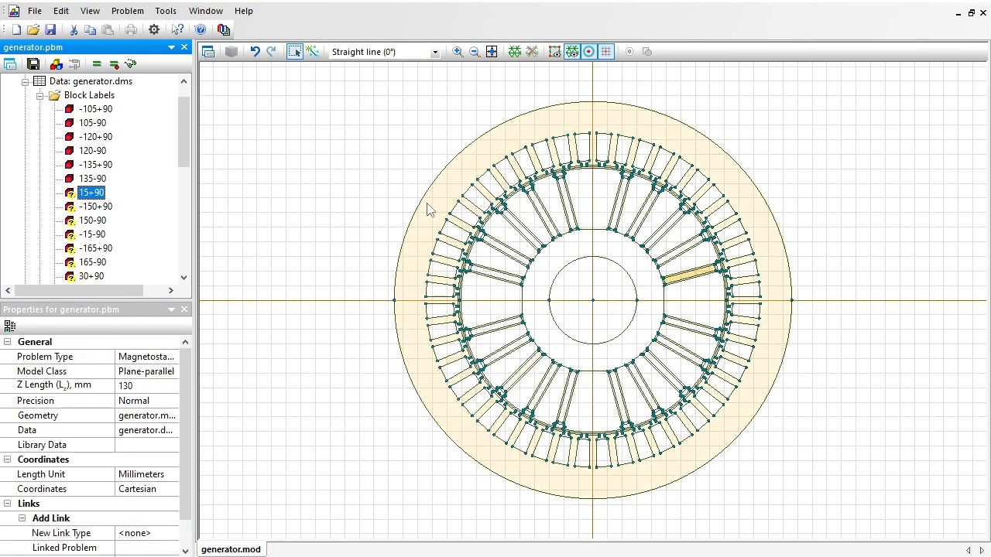
pyautogui.press('Return')
pyautogui.moveTo(448, 230); pyautogui.dragTo(386, 233)
pyautogui.write('955000')
pyautogui.press('Tab')
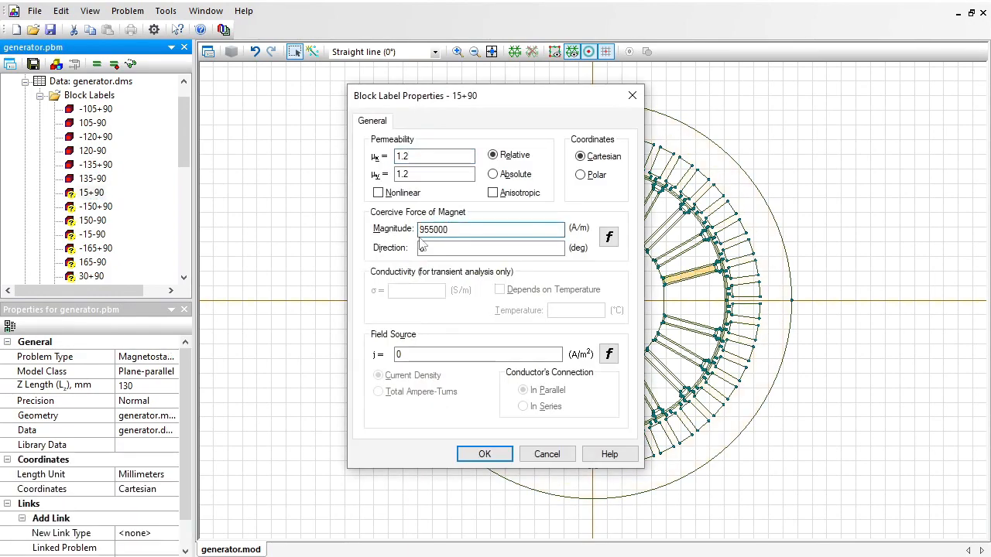
pyautogui.write('15+90')
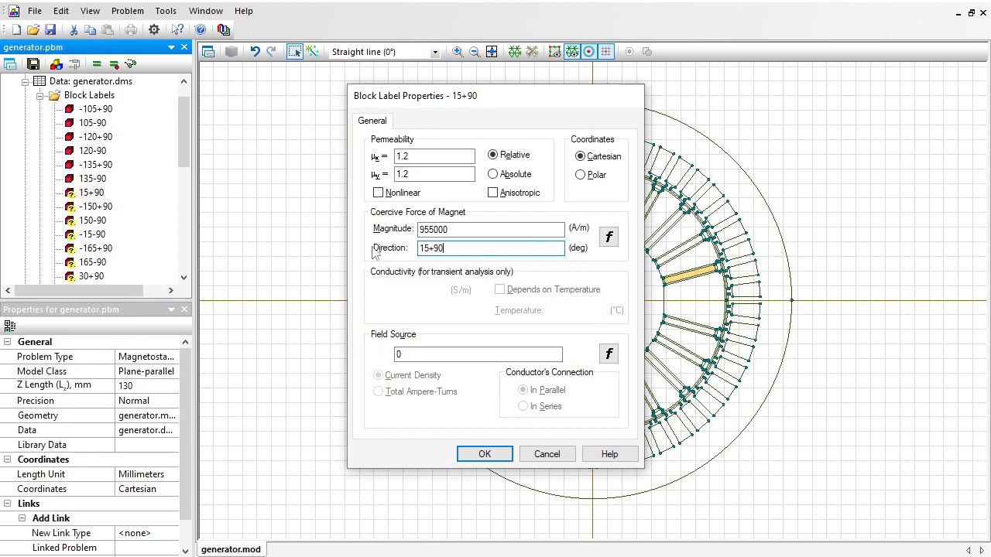
pyautogui.press('Return')
# Set the magnet block label "-150+90" to relative permeability 1.2 and a coercive force of 955000 A/m in direction -150+90 degrees.
pyautogui.press('Down')
pyautogui.press('Return')
pyautogui.moveTo(443, 230); pyautogui.dragTo(398, 232)
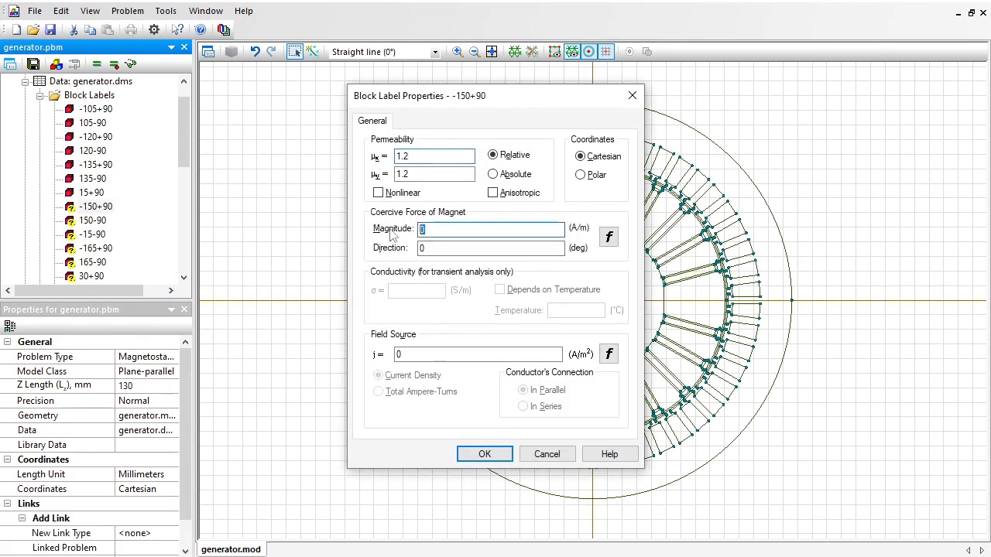
pyautogui.write('955000')
pyautogui.press('Tab')
pyautogui.write('-150+')
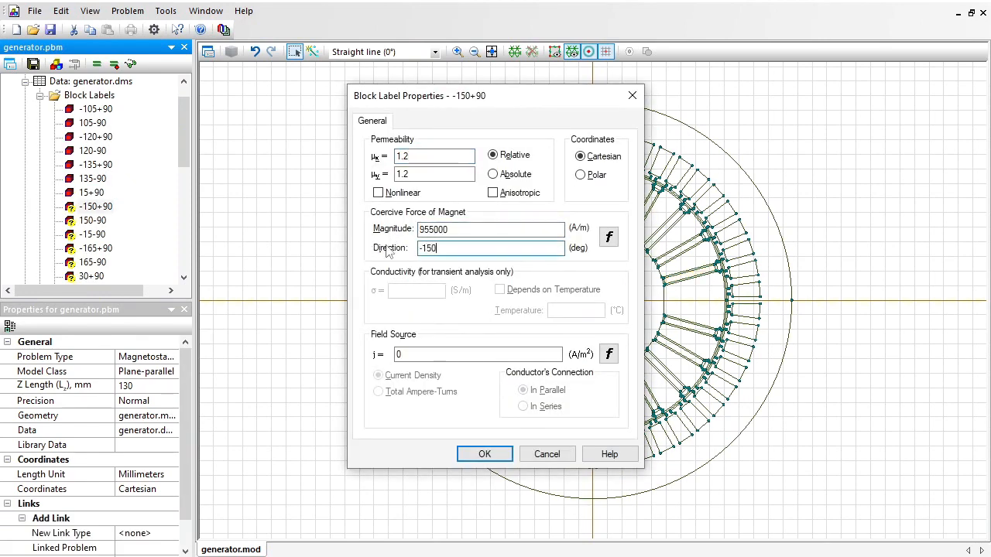
pyautogui.write('90')
pyautogui.press('Return')
# Give the block label "150-90" the same magnet properties as the others, with the coercive force in direction 150-90 degrees.
pyautogui.press('Down')
pyautogui.press('Return')
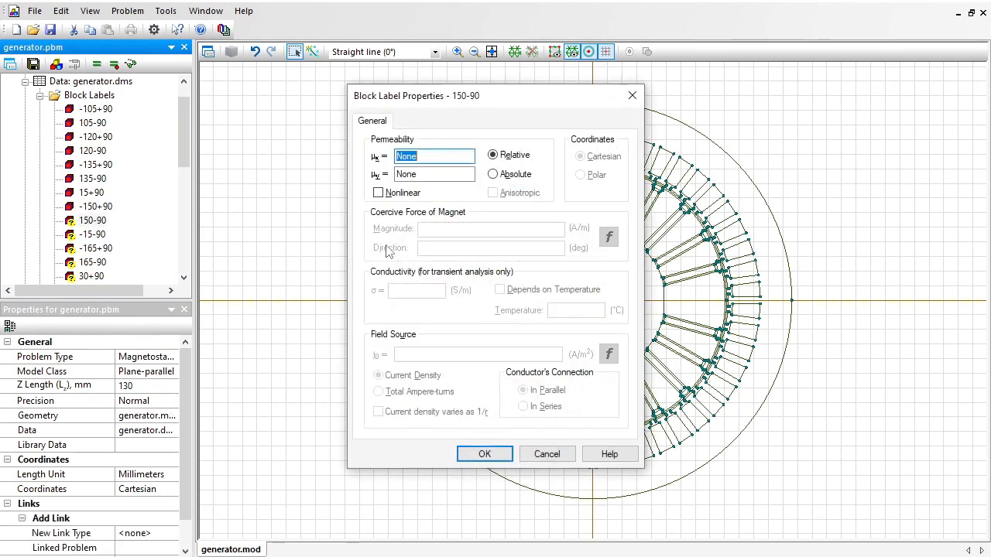
pyautogui.write('150-90')
# Set the magnet block label "-15-90" to relative permeability 1.2 and a coercive force of 955000 A/m in direction -15-90 degrees.
pyautogui.press('Return')
pyautogui.press('Down')
# Give magnet "-165+90" the same permeability as the others and a coercive force of 955000 A/m in direction -165+90 degrees.
pyautogui.press('Return')
pyautogui.write('1.2')
pyautogui.moveTo(443, 230); pyautogui.dragTo(398, 232)
pyautogui.write('955000')
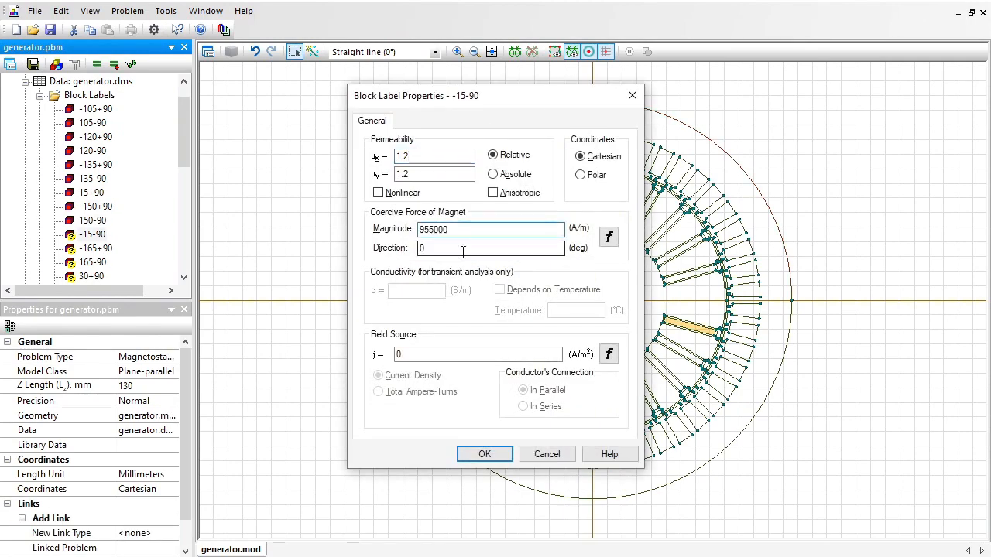
pyautogui.moveTo(462, 249); pyautogui.dragTo(388, 252)
pyautogui.write('-15-90')
pyautogui.press('Return')
pyautogui.press('Down')
pyautogui.press('Return')
pyautogui.moveTo(449, 229); pyautogui.dragTo(398, 230)
pyautogui.write('955000')
pyautogui.moveTo(462, 248); pyautogui.dragTo(387, 249)
pyautogui.write('-165+90')
# Set the magnet block label "165-90" to relative permeability 1.2 and a coercive force of 955000 A/m in direction 165-90 degrees.
pyautogui.press('Return')
pyautogui.press('Down')
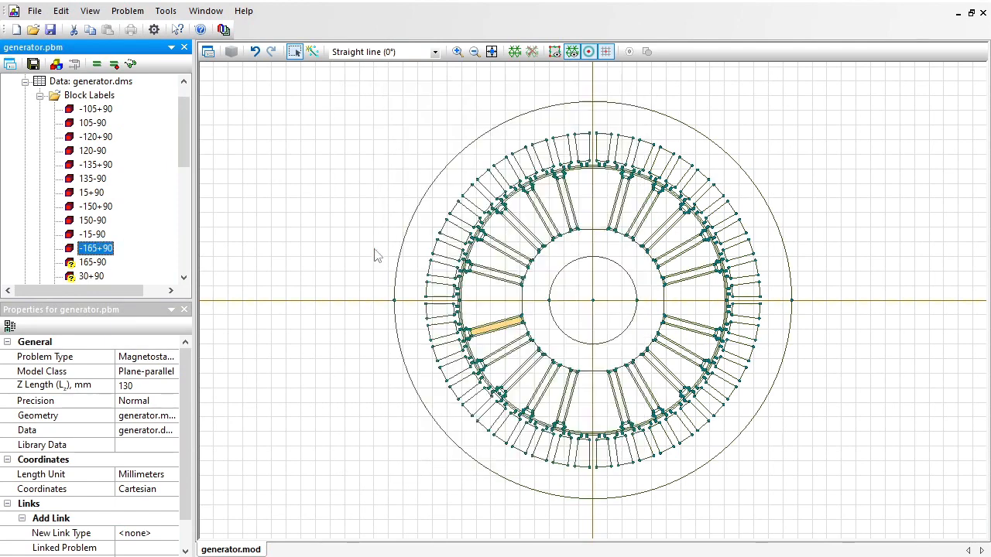
pyautogui.press('Return')
pyautogui.write('1.2')
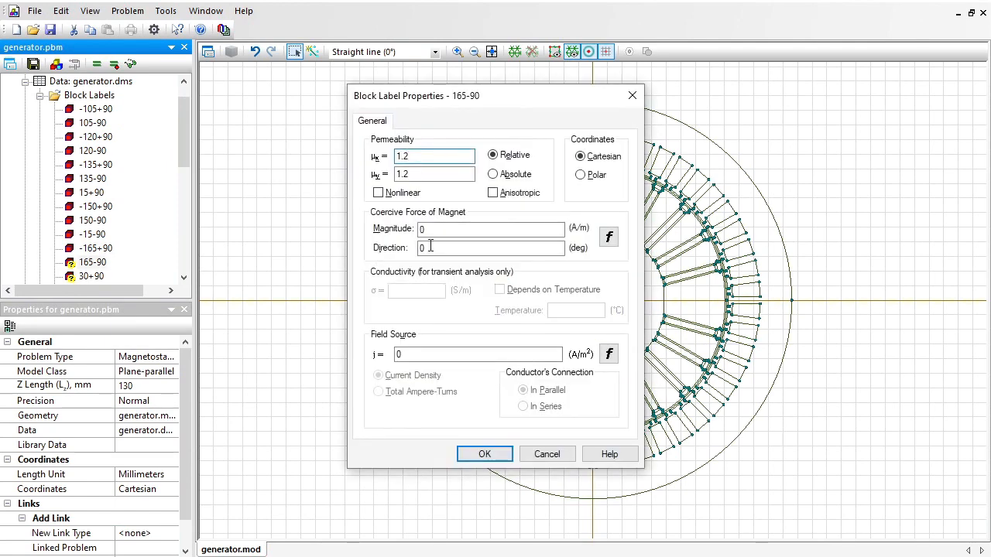
pyautogui.moveTo(449, 229); pyautogui.dragTo(399, 252)
pyautogui.write('955000')
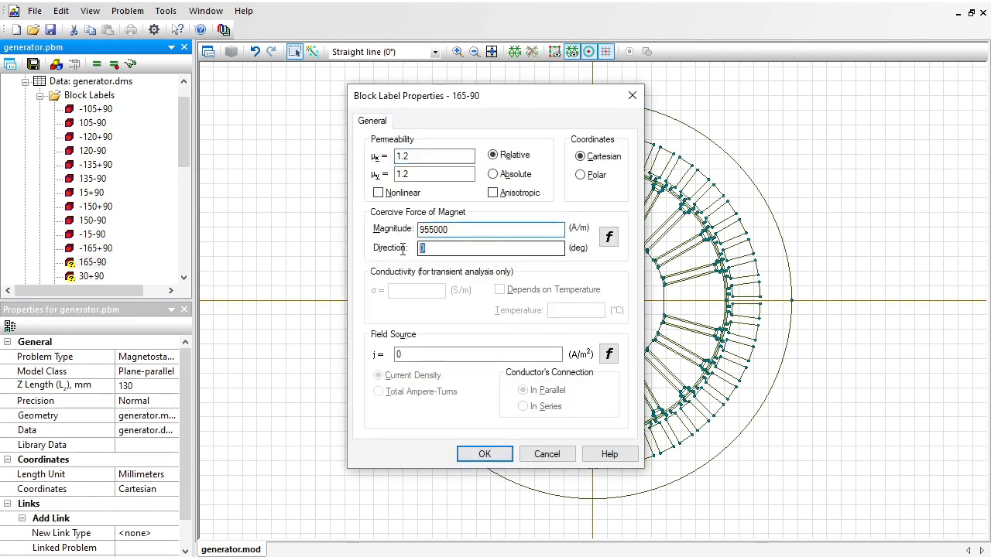
pyautogui.write('165-90')
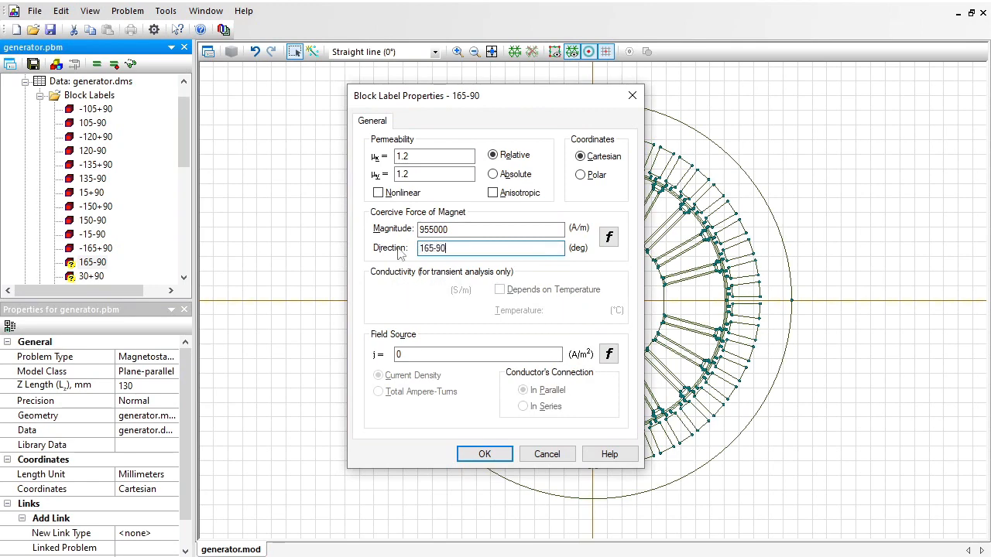
pyautogui.press('Return')
# Give the block label "30+90" relative permeability 1.2 and a coercive force of 955000 A/m in direction 30+90 degrees.
pyautogui.press('Down')
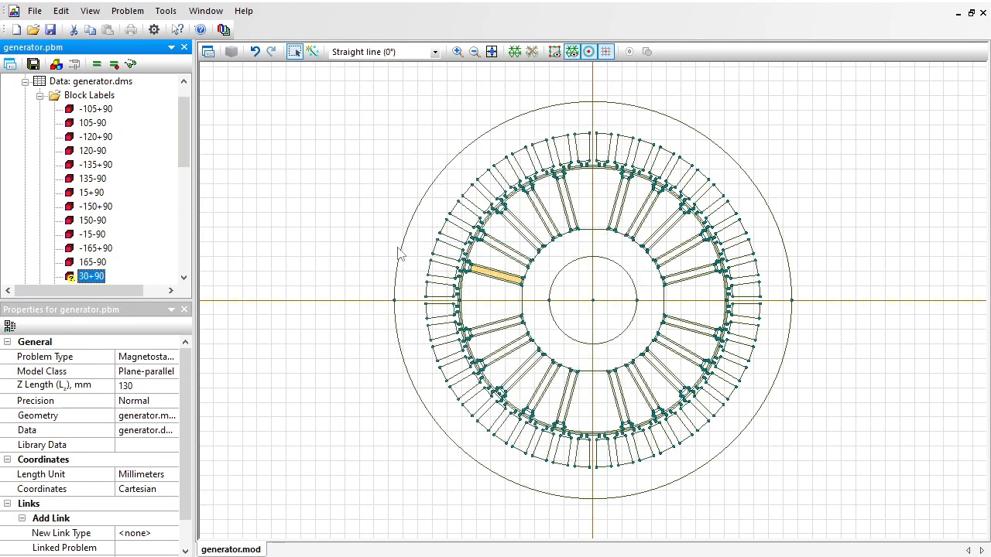
pyautogui.press('Return')
pyautogui.write('1.2')
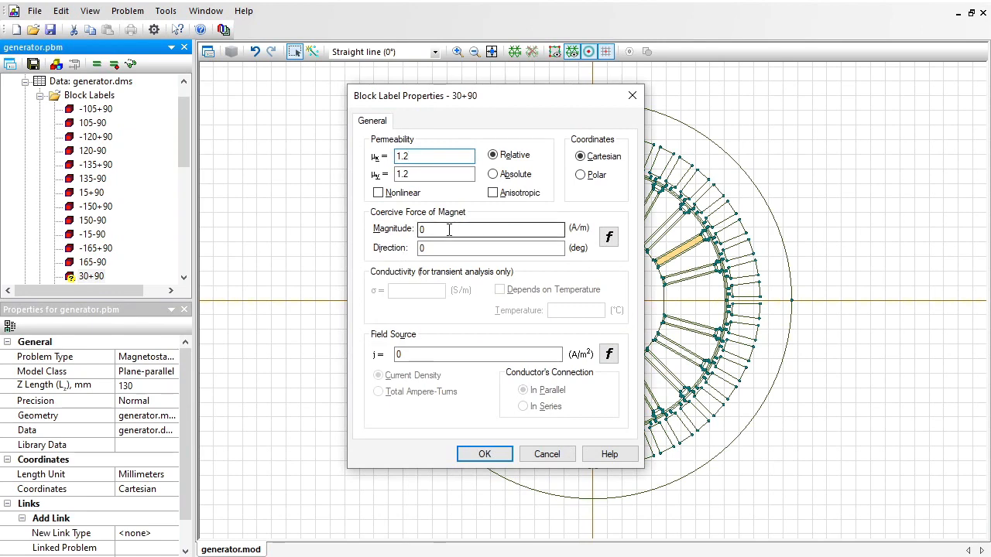
pyautogui.moveTo(449, 229); pyautogui.dragTo(384, 229)
pyautogui.write('955000')
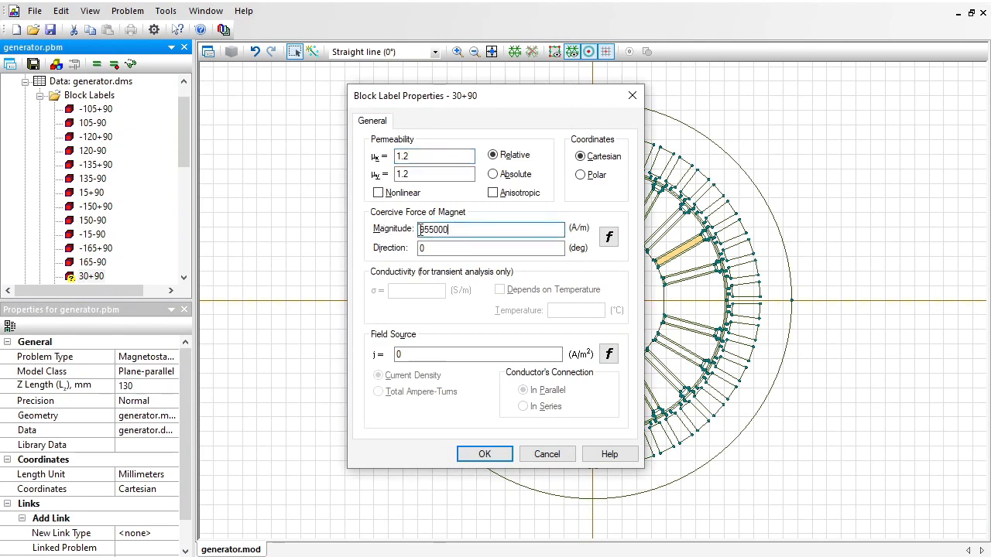
pyautogui.press('Tab')
pyautogui.write('30+90')
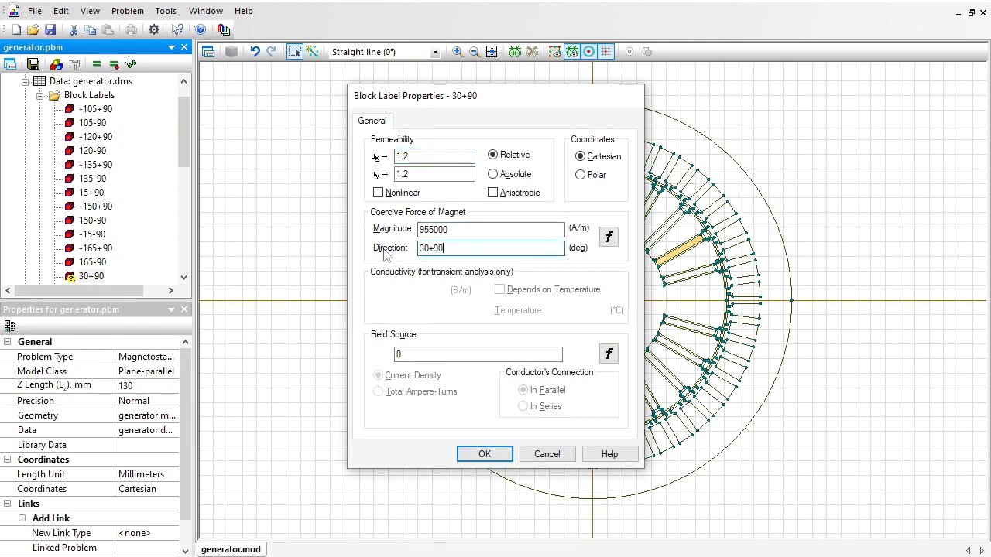
pyautogui.press('Return')
# Define magnet "-30-90" with relative permeability 1.2 and a coercive force of 955000 A/m in direction -30-90 degrees.
pyautogui.press('Down')
pyautogui.press('Return')
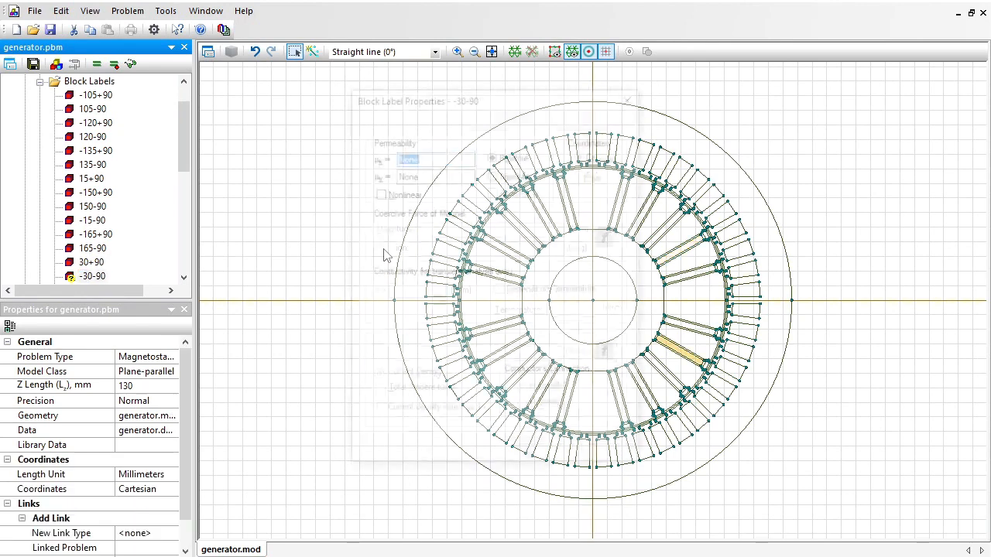
pyautogui.write('1.2')
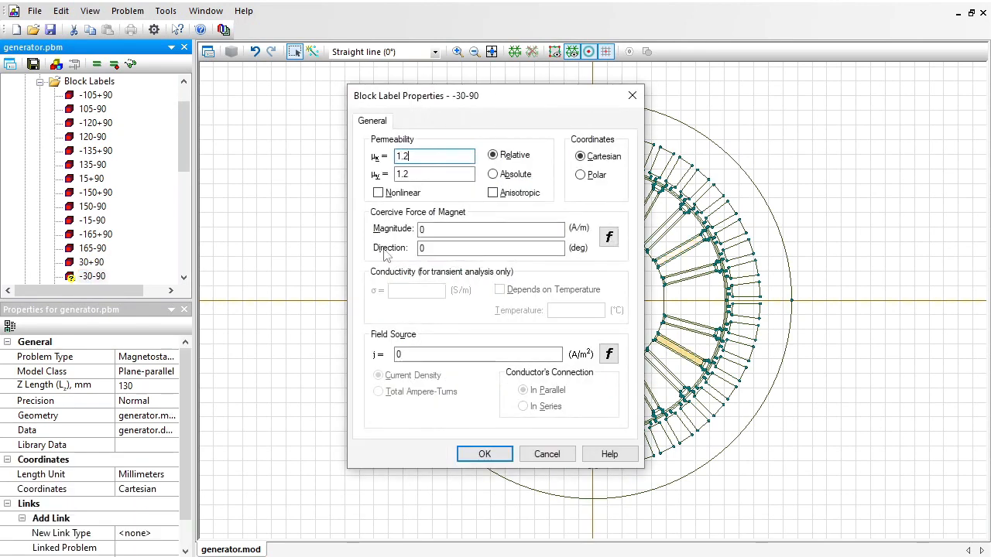
pyautogui.moveTo(435, 230); pyautogui.dragTo(375, 251)
pyautogui.write('955000-30-90')
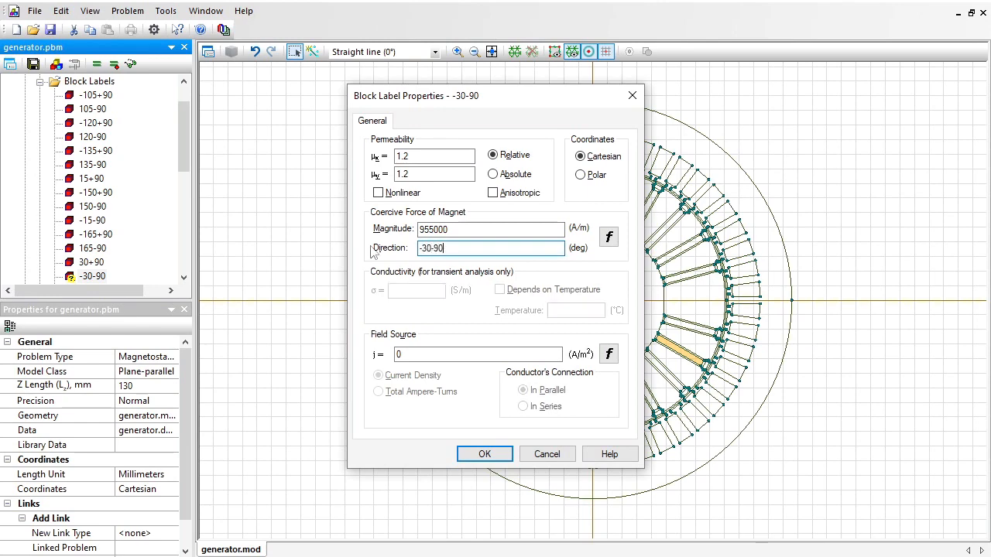
pyautogui.press('Return')
pyautogui.press('Down')
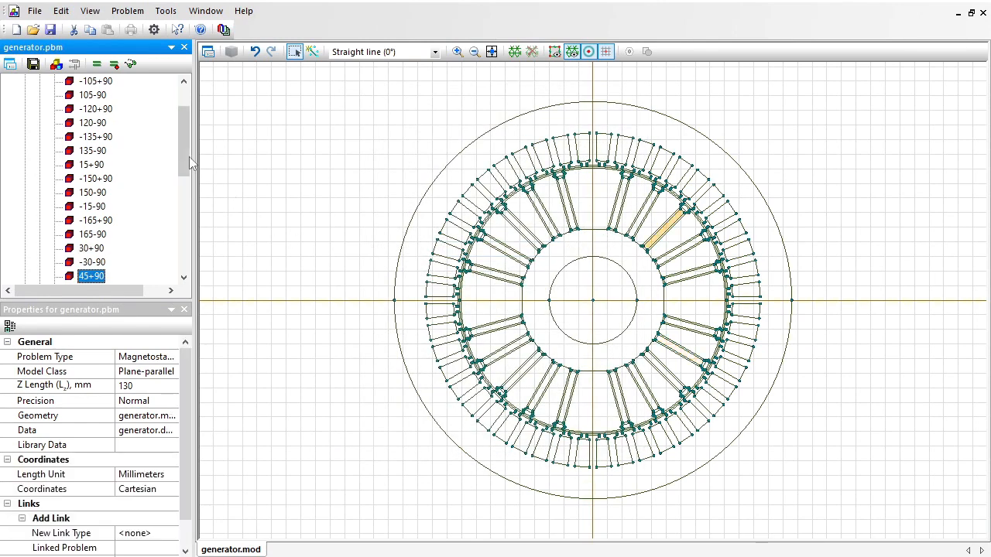
# Assign a magnetic potential of 0 Wb/m to the external edge label, and accept the air gap edge label without any boundary condition.
pyautogui.moveTo(189, 157); pyautogui.dragTo(182, 256)
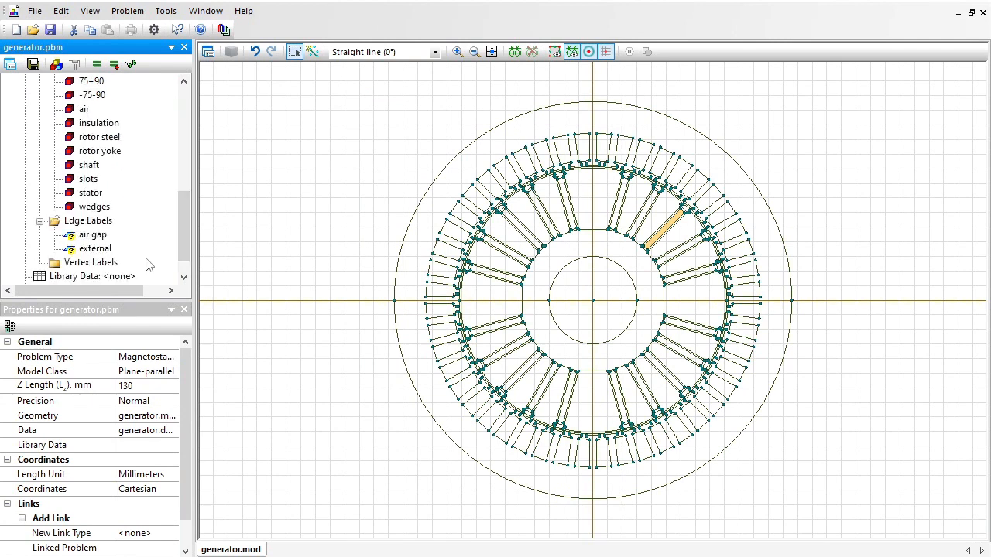
pyautogui.click(100, 250)
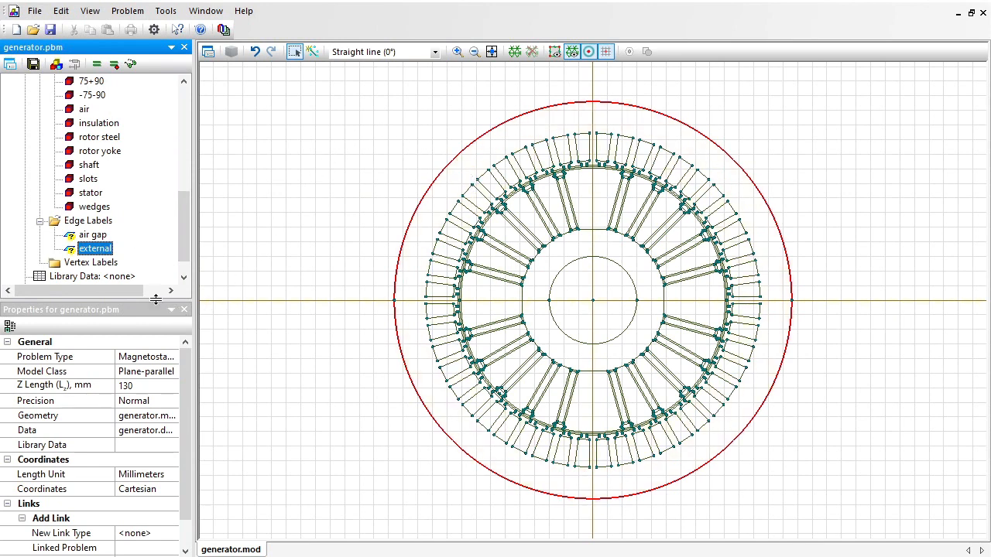
pyautogui.doubleClick(99, 251)
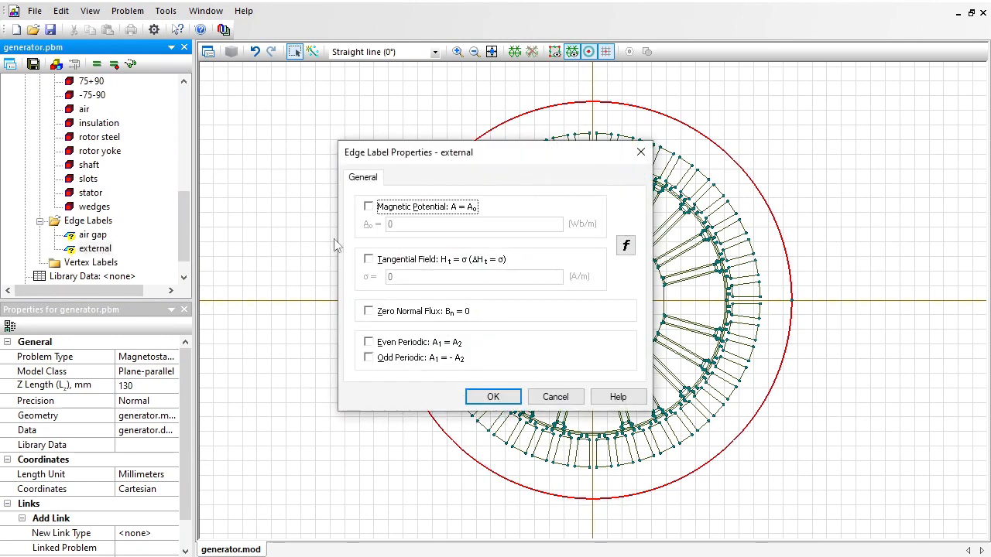
pyautogui.click(389, 209)
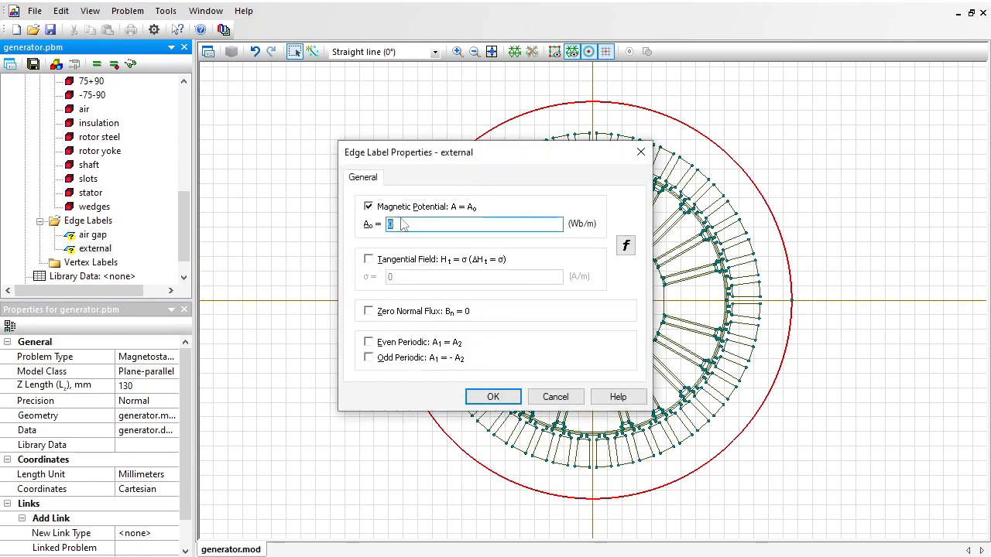
pyautogui.click(494, 397)
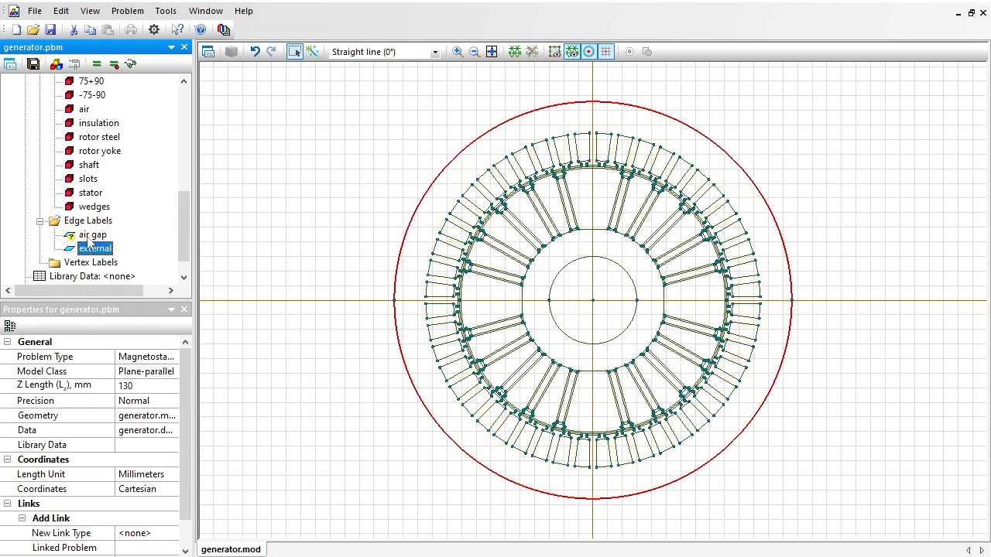
pyautogui.doubleClick(90, 237)
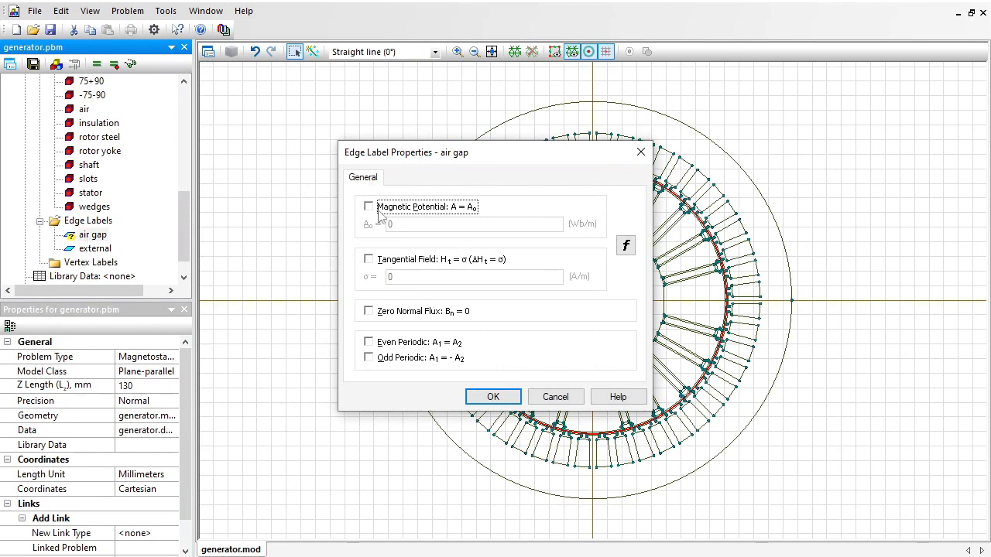
pyautogui.click(480, 399)
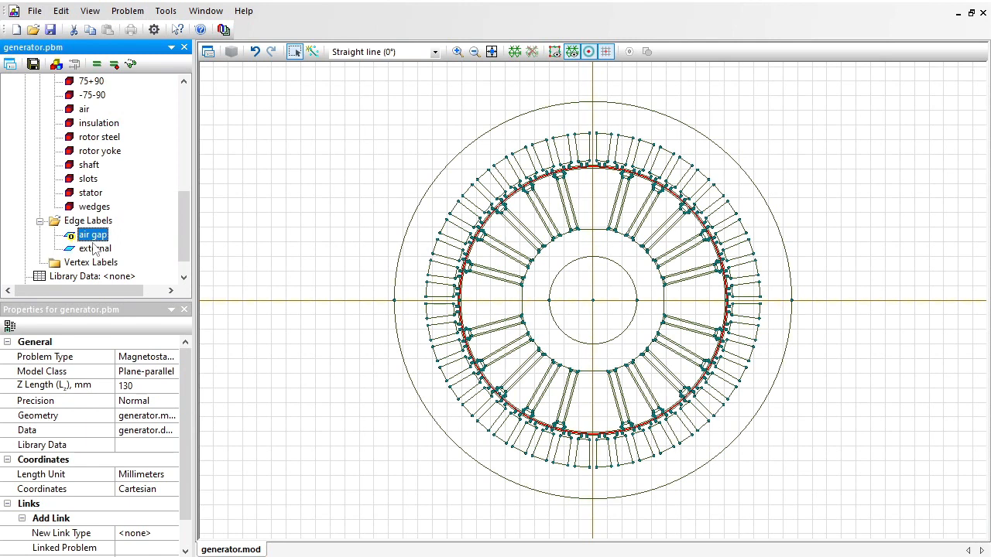
# Build the mesh for the whole generator model and solve the problem through to its field results.
pyautogui.click(308, 206)
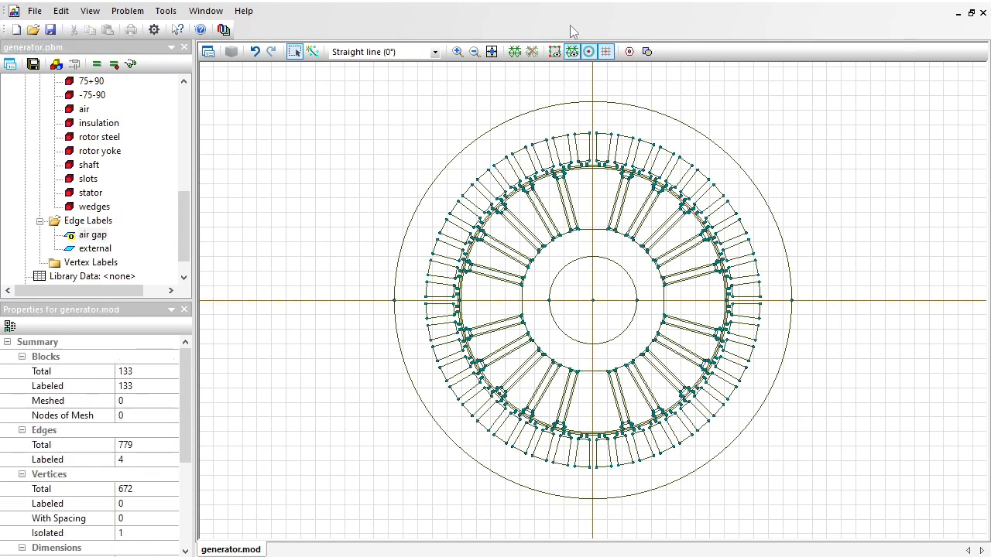
pyautogui.click(512, 56)
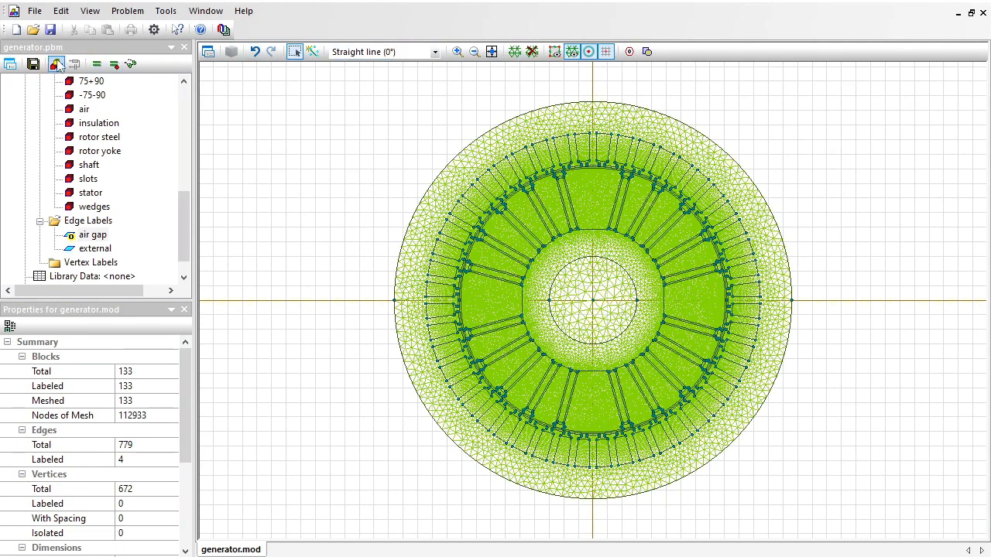
pyautogui.click(35, 67)
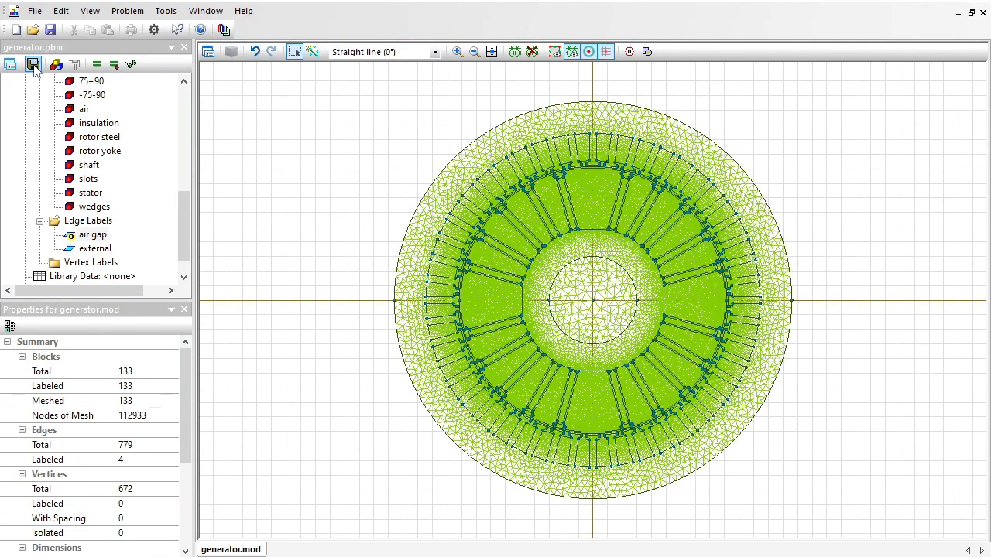
pyautogui.click(98, 66)
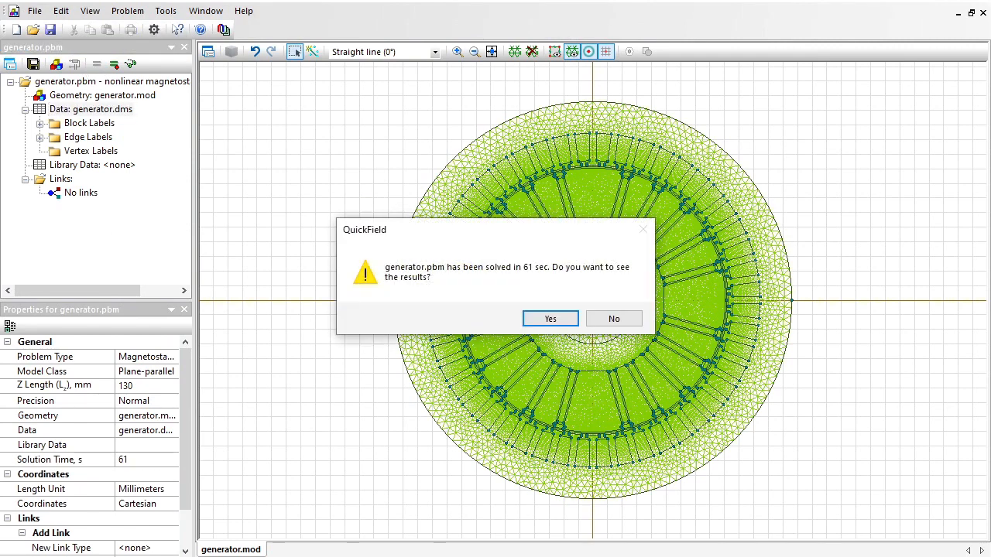
pyautogui.click(563, 325)
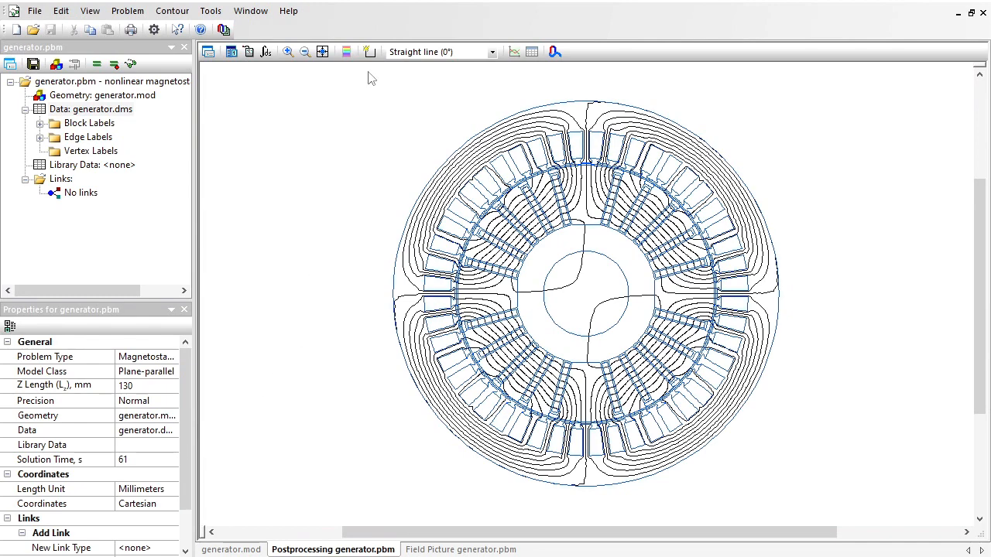
pyautogui.click(369, 52)
pyautogui.click(588, 203)
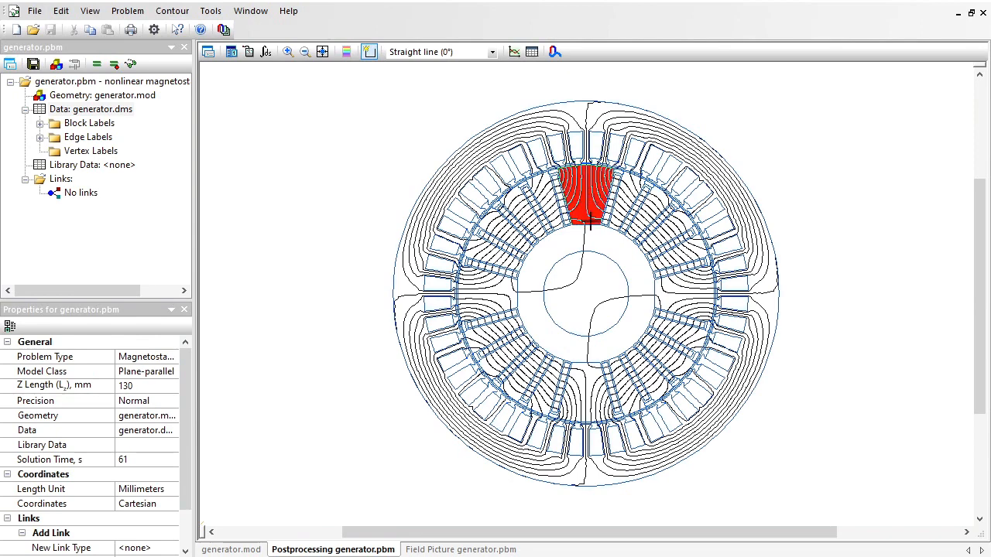
pyautogui.click(591, 239)
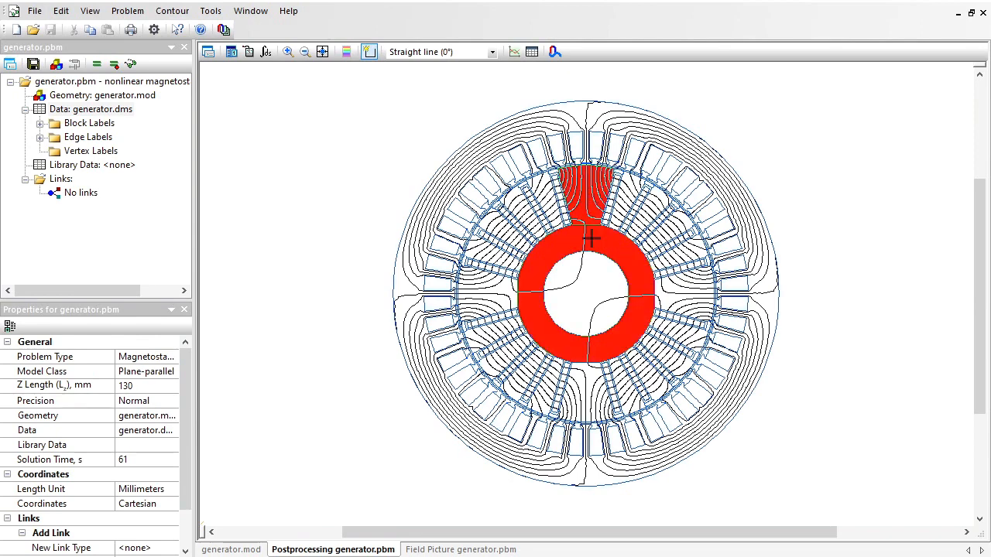
pyautogui.click(592, 284)
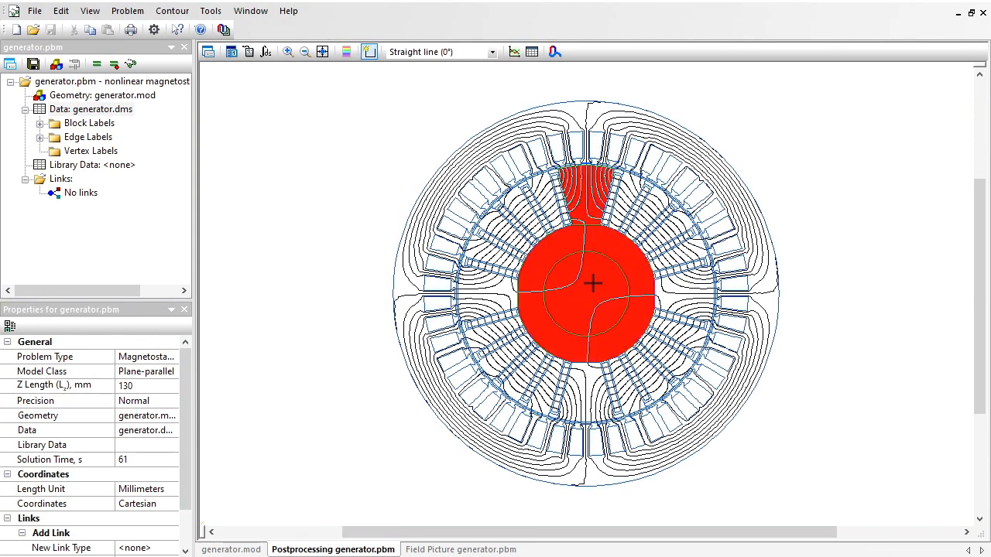
pyautogui.click(561, 197)
pyautogui.click(172, 11)
pyautogui.click(186, 128)
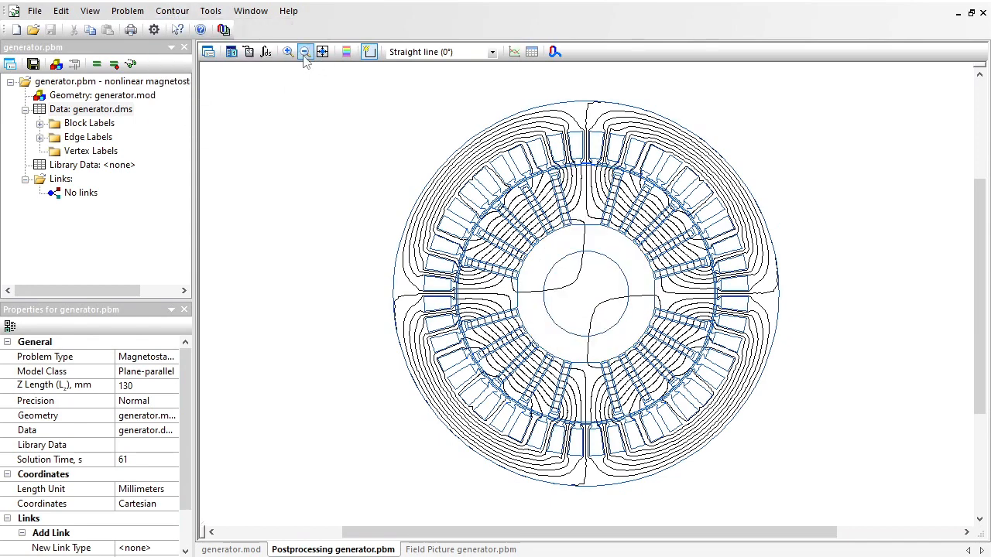
# Create a contour along the air gap circle around the rotor and reverse its direction so it encloses the rotor.
pyautogui.click(288, 52)
pyautogui.moveTo(691, 251); pyautogui.dragTo(748, 316)
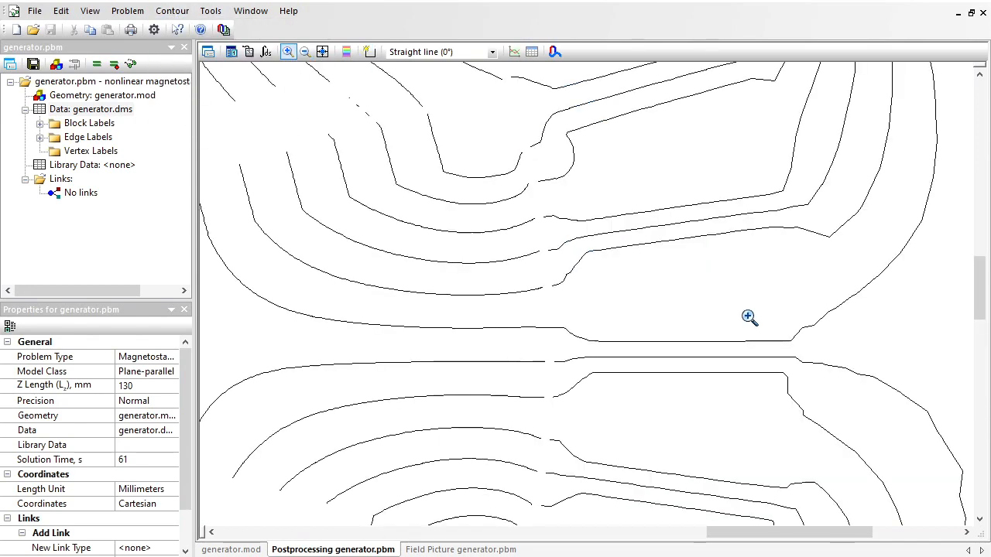
pyautogui.click(369, 52)
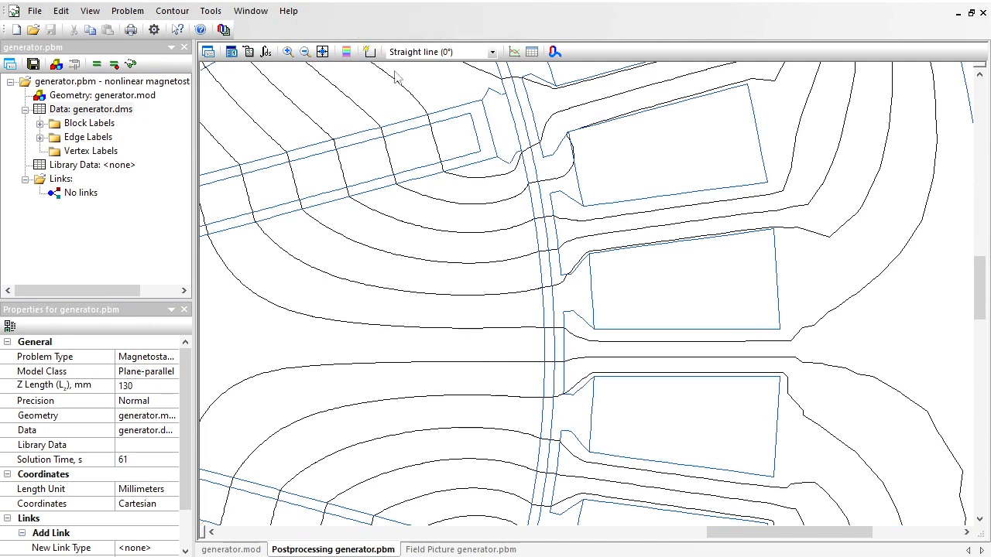
pyautogui.click(534, 168)
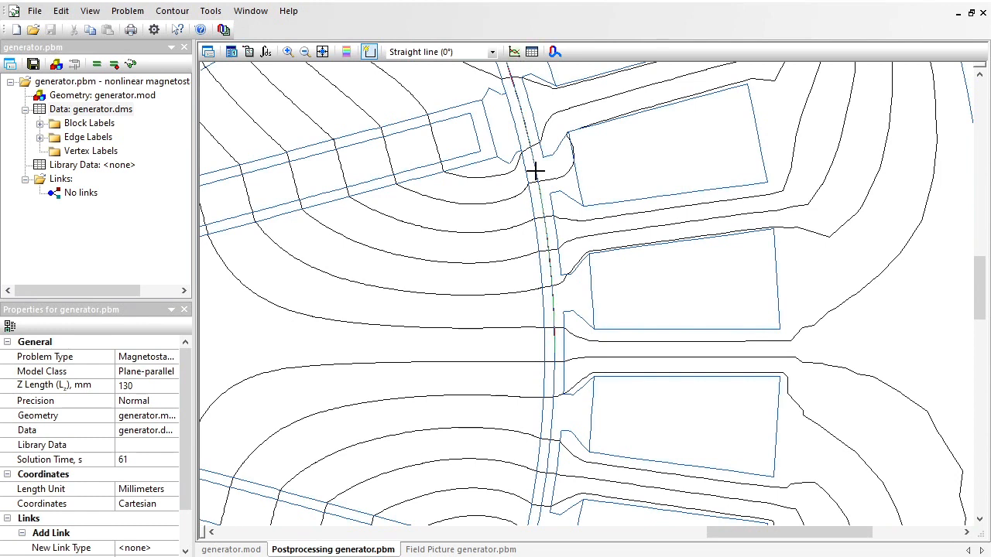
pyautogui.click(553, 399)
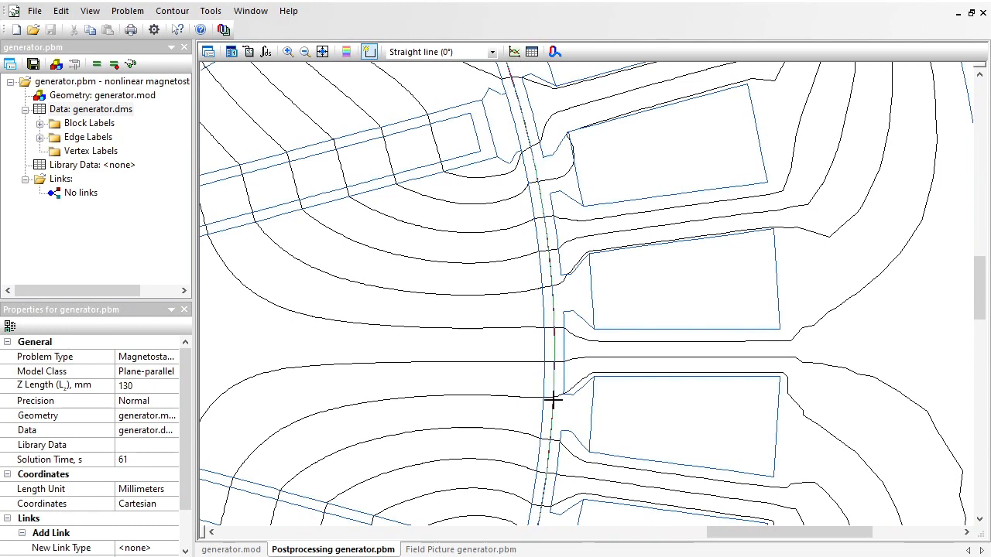
pyautogui.click(306, 52)
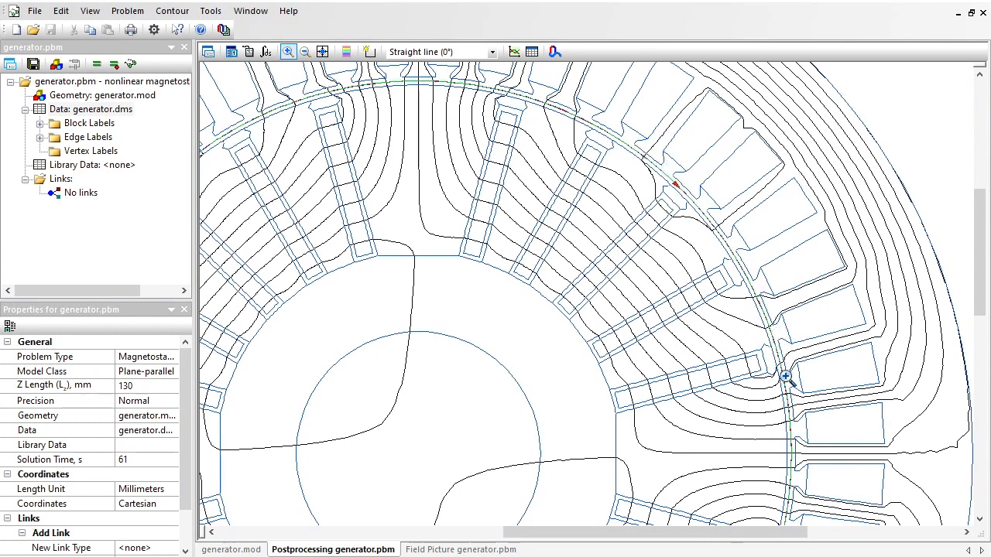
pyautogui.click(185, 14)
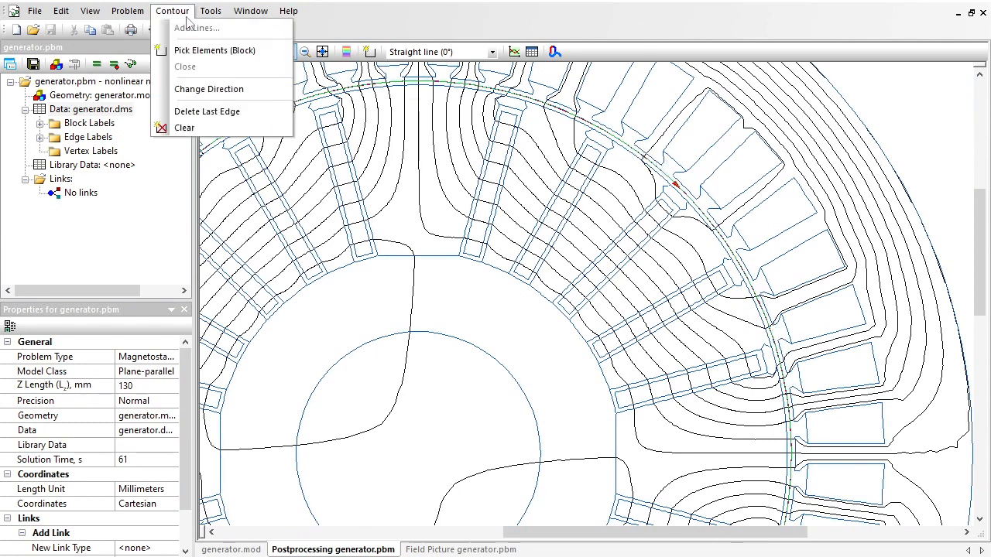
pyautogui.click(204, 91)
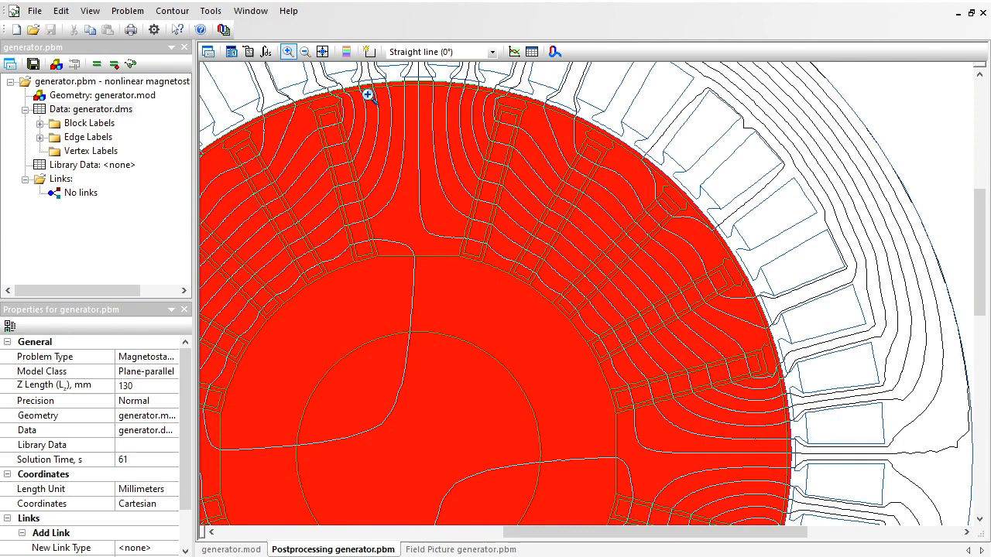
# Calculate the mechanical force on the rotor enclosed by the contour with the Integral Calculator.
pyautogui.click(266, 51)
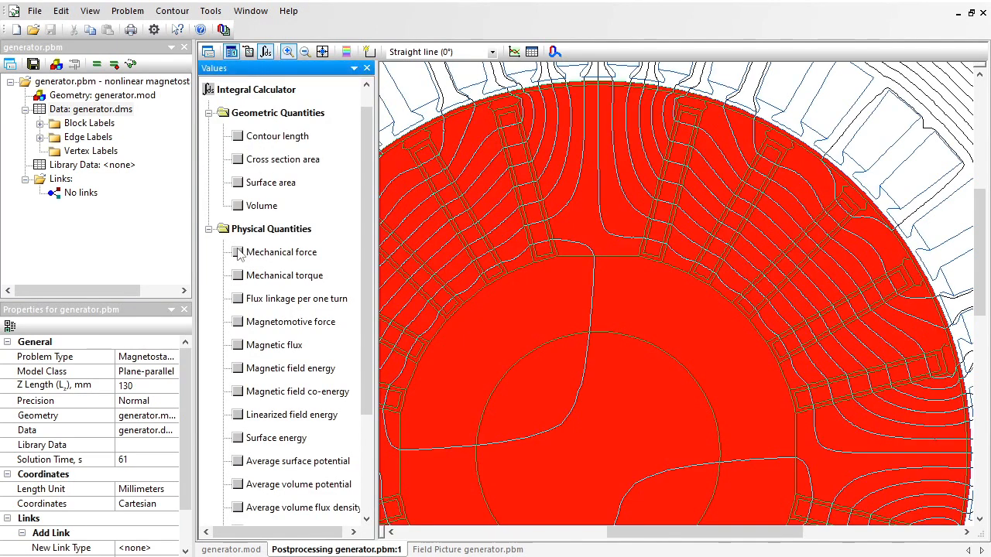
pyautogui.click(298, 258)
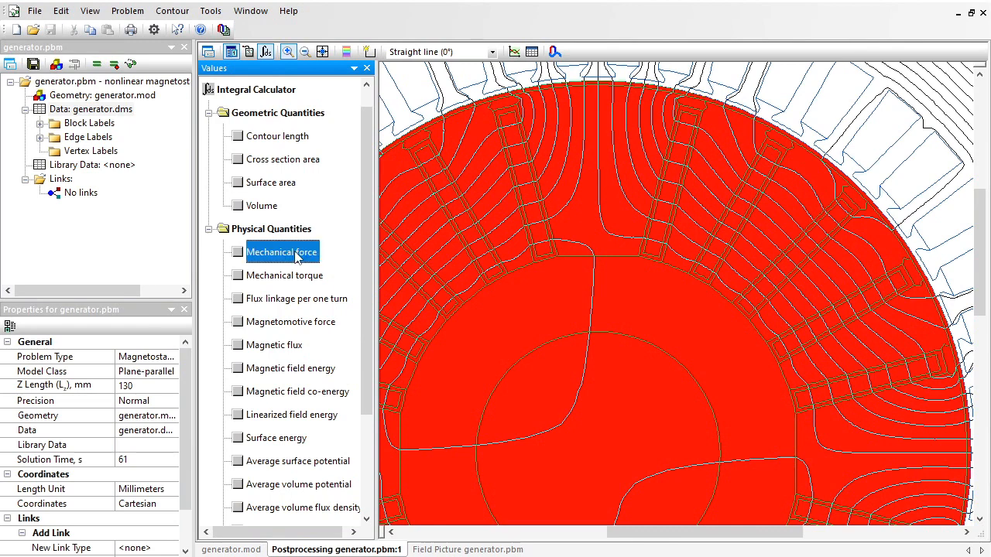
pyautogui.click(238, 254)
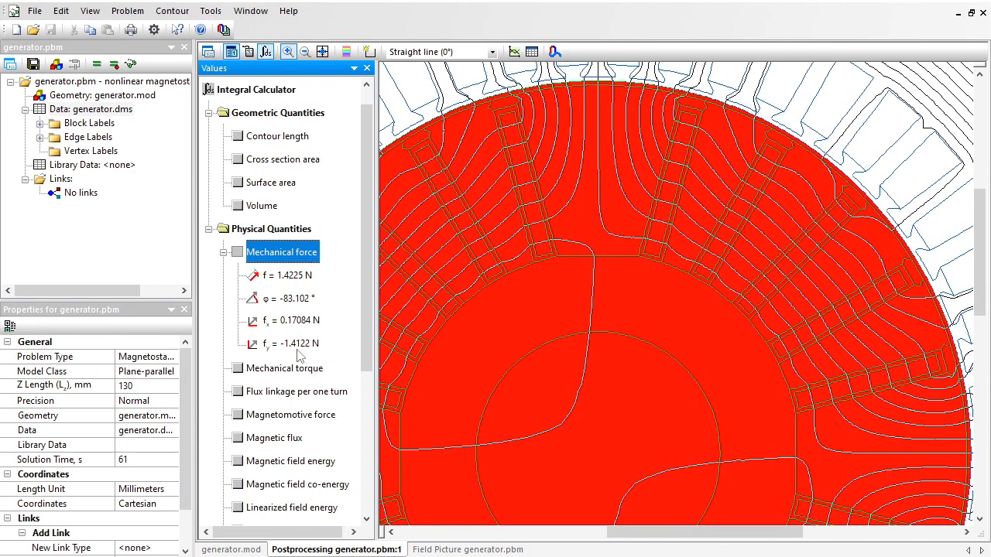
# Return to the generator geometry and pick out the upper rotor steel block and the stator block.
pyautogui.doubleClick(116, 102)
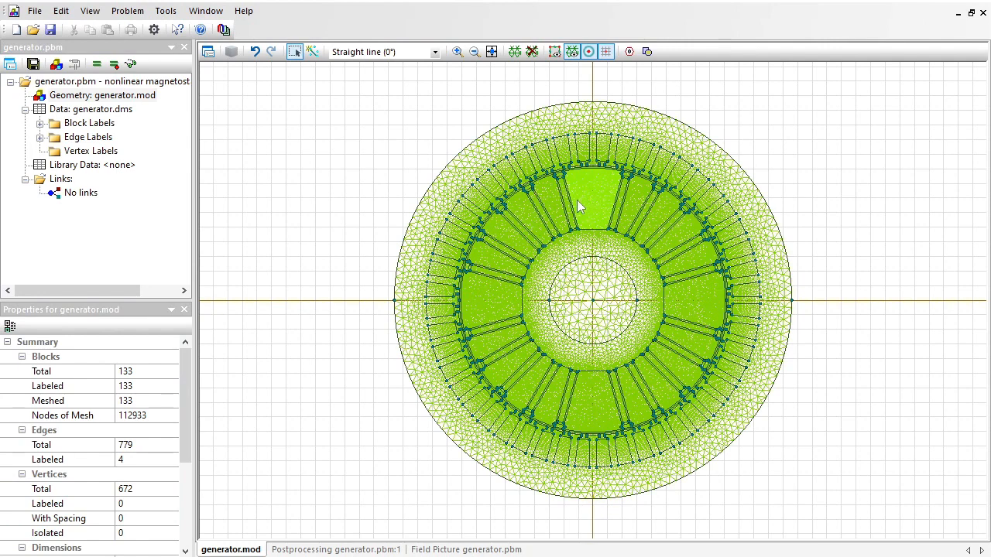
pyautogui.click(584, 199)
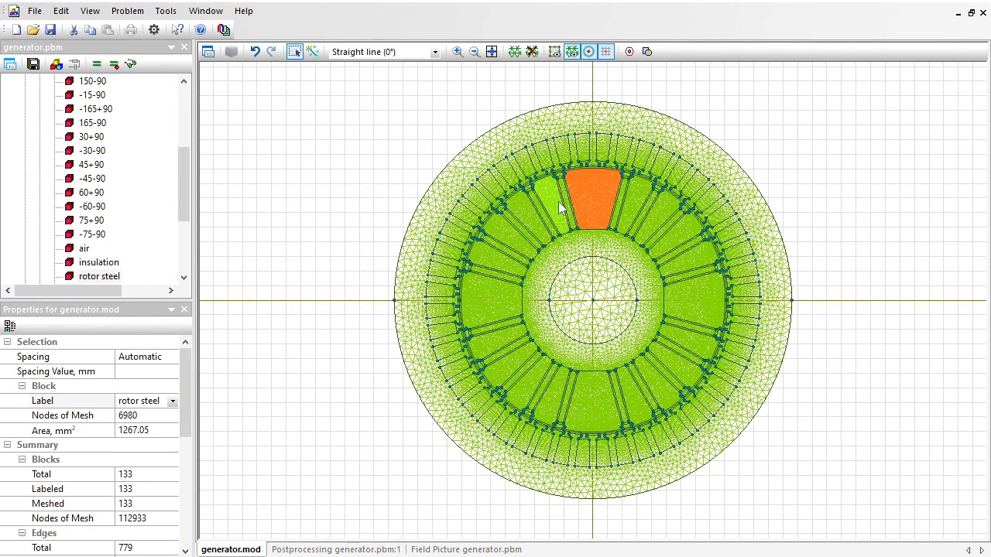
pyautogui.click(582, 113)
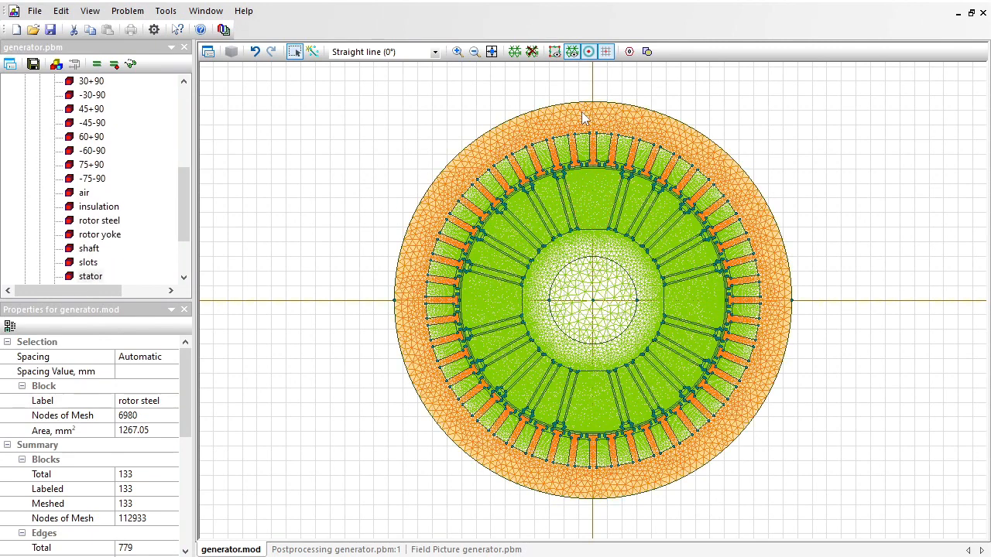
# Displace the air gap edge between rotor and stator by 0.5 mm in the y direction.
pyautogui.click(457, 51)
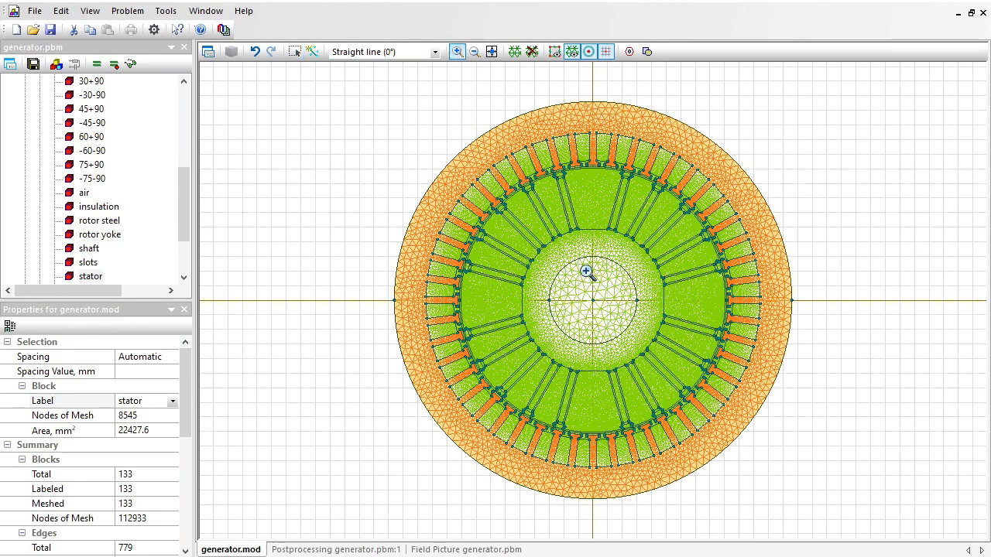
pyautogui.moveTo(553, 387); pyautogui.dragTo(661, 504)
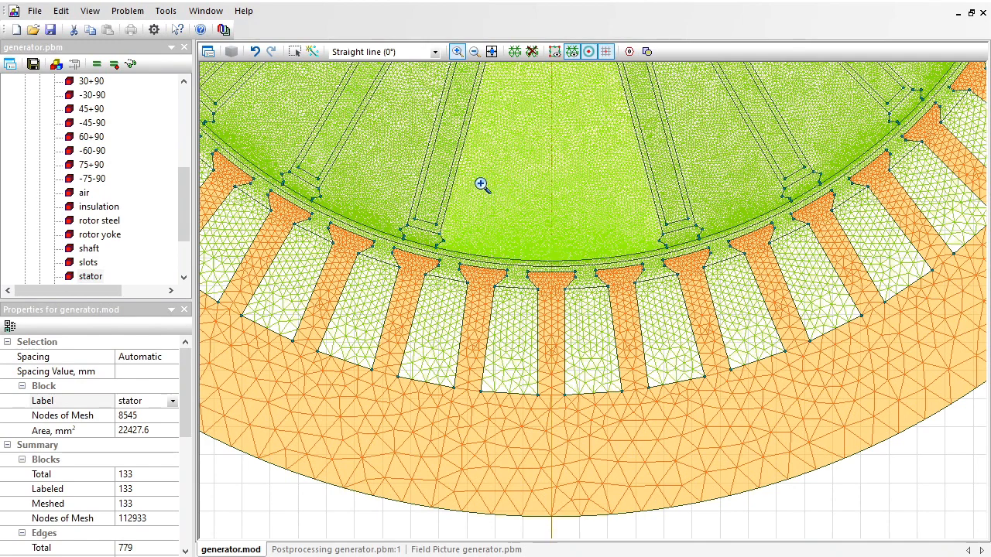
pyautogui.moveTo(482, 184); pyautogui.dragTo(640, 330)
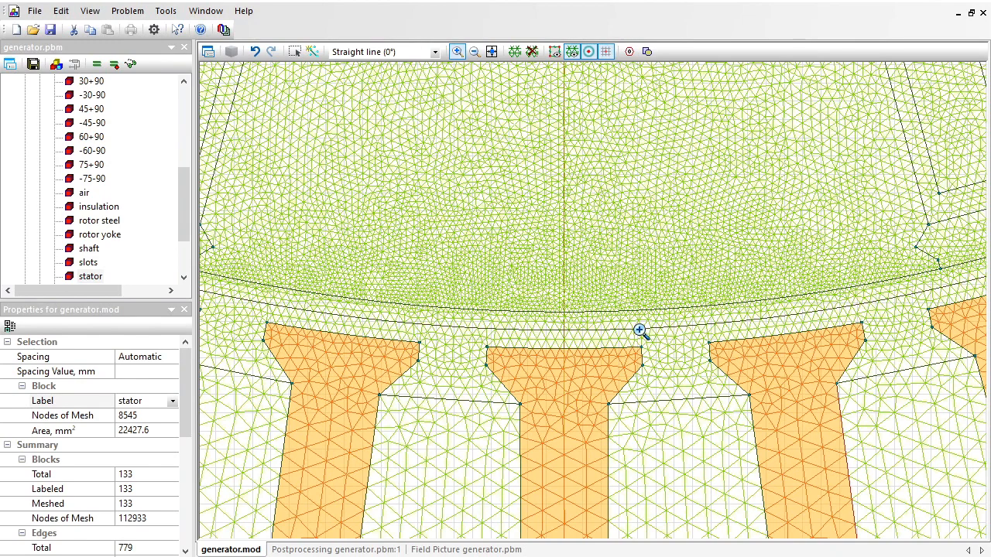
pyautogui.click(294, 51)
pyautogui.click(558, 328)
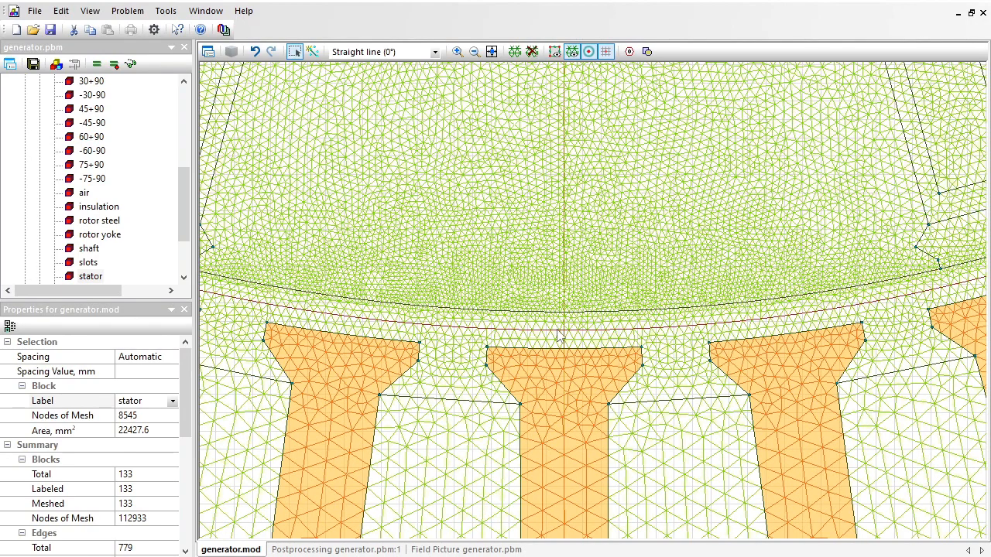
pyautogui.click(558, 333)
pyautogui.rightClick(558, 332)
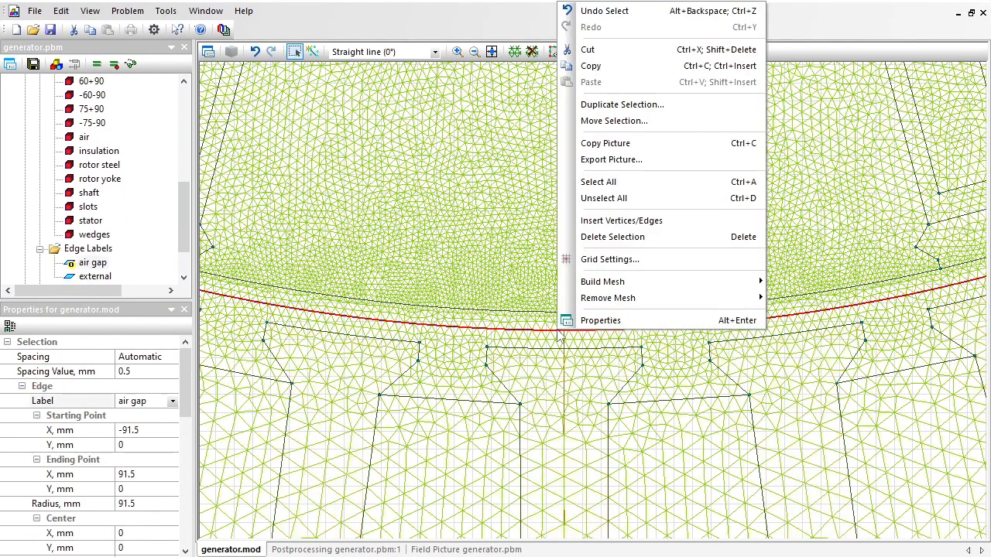
pyautogui.click(609, 126)
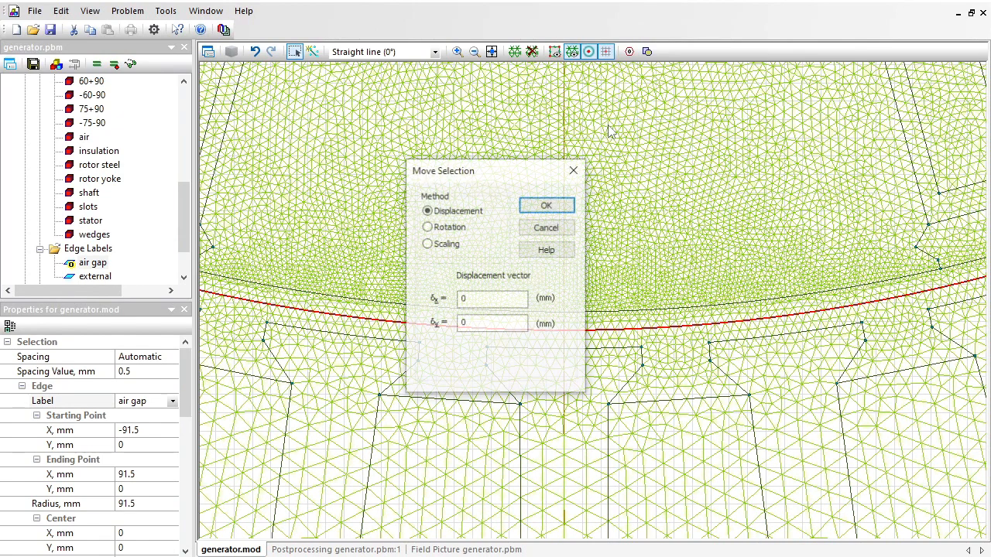
pyautogui.click(501, 328)
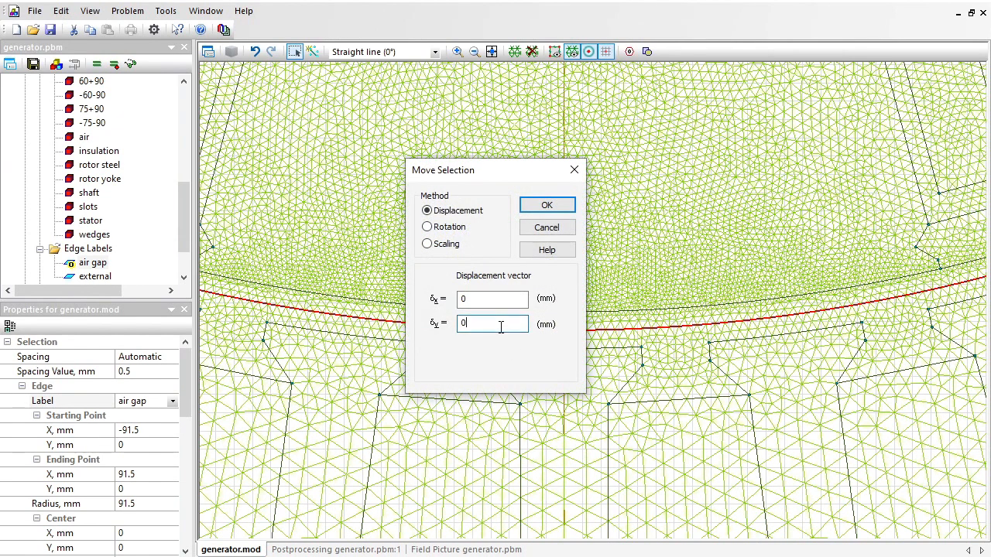
pyautogui.write('.5')
pyautogui.click(546, 206)
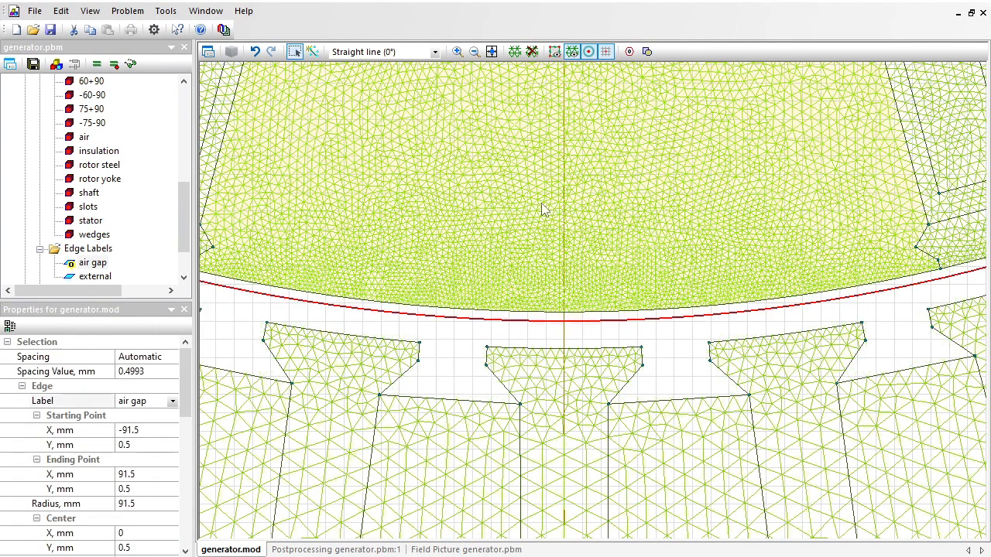
# Displace the stator block by 1 mm in the y direction.
pyautogui.click(553, 416)
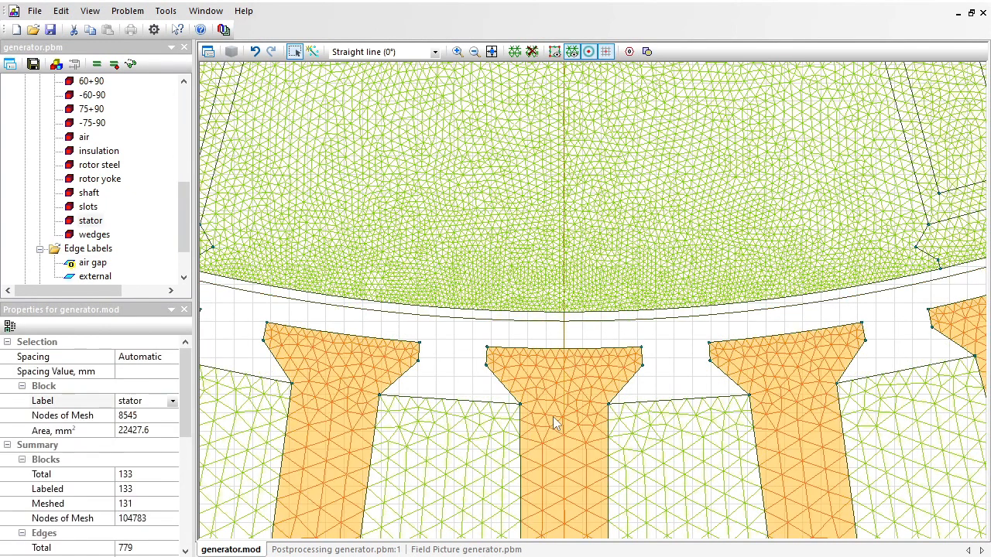
pyautogui.rightClick(553, 417)
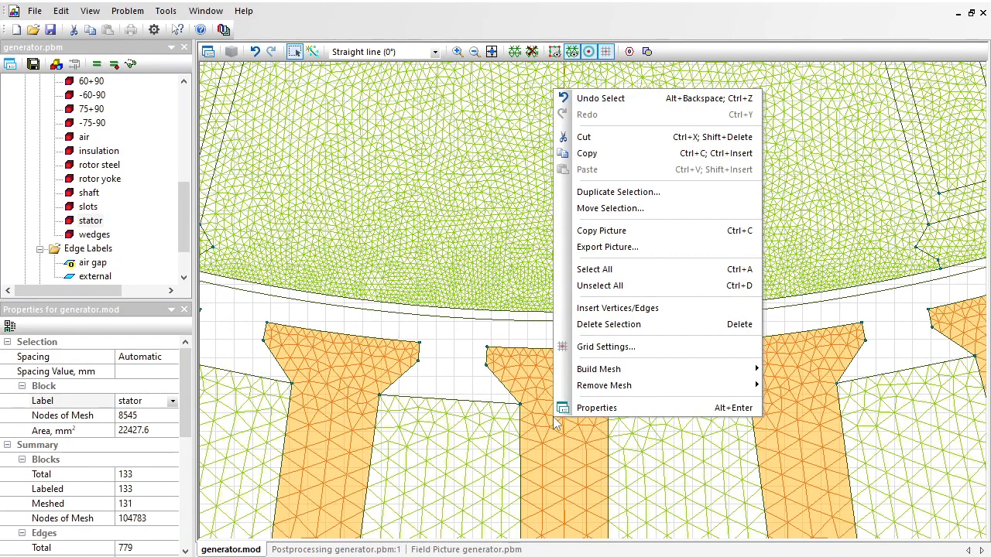
pyautogui.click(619, 209)
pyautogui.press('Tab')
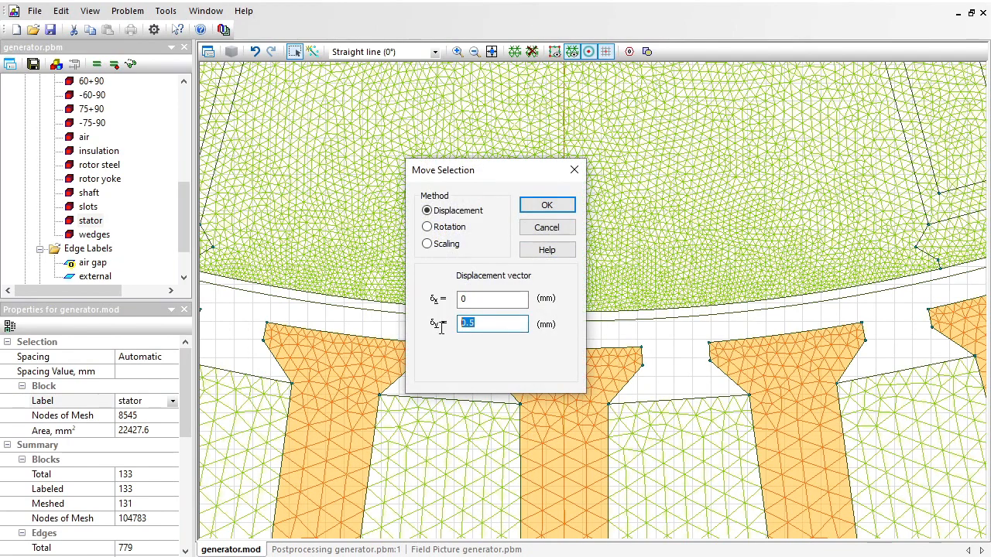
pyautogui.write('1')
pyautogui.press('Return')
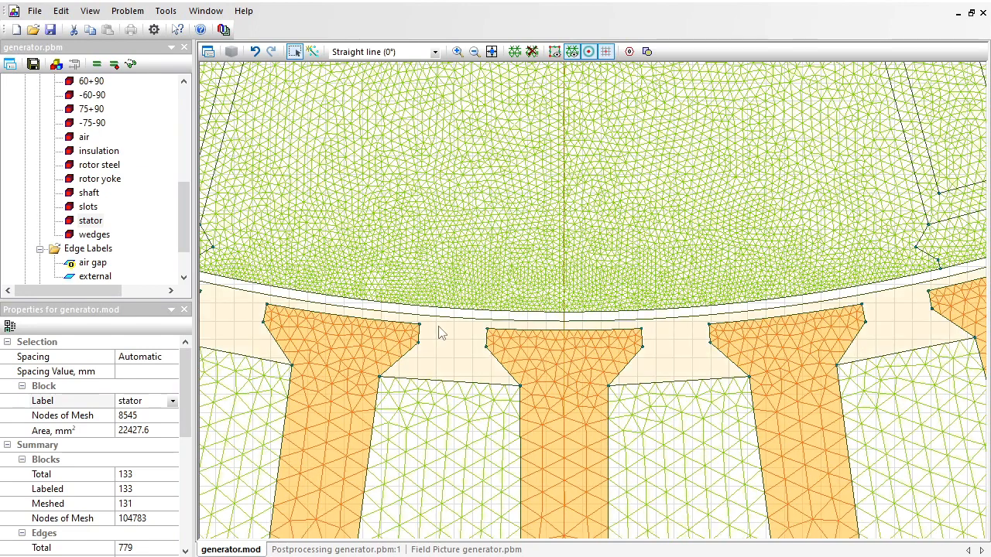
# Displace the entire generator geometry by -1 mm in the y direction, with zero displacement in x.
pyautogui.click(491, 51)
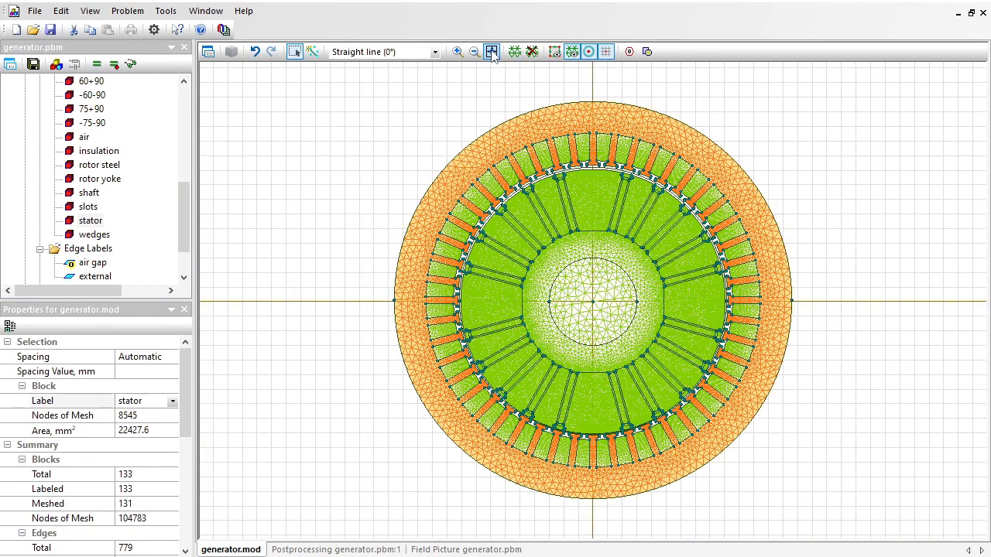
pyautogui.press('Escape')
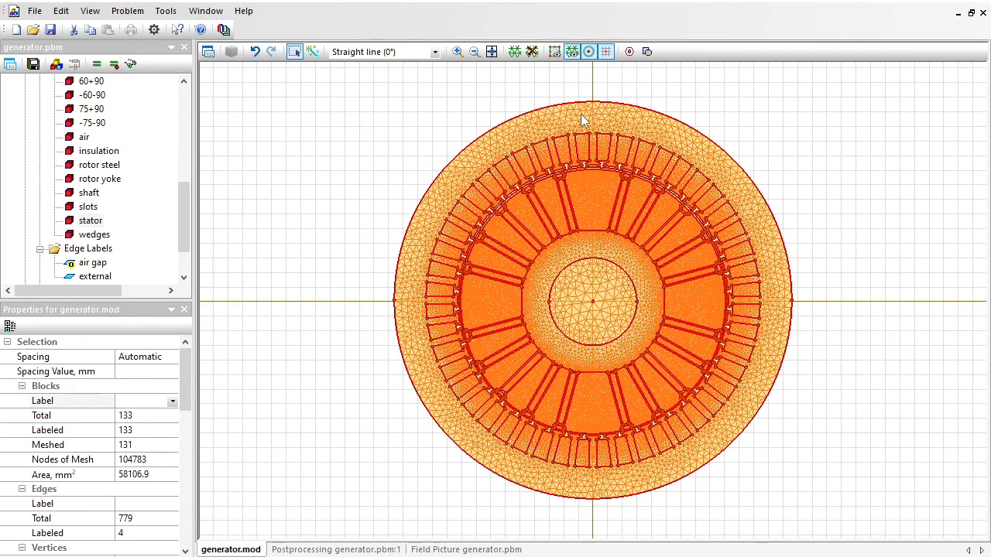
pyautogui.rightClick(580, 114)
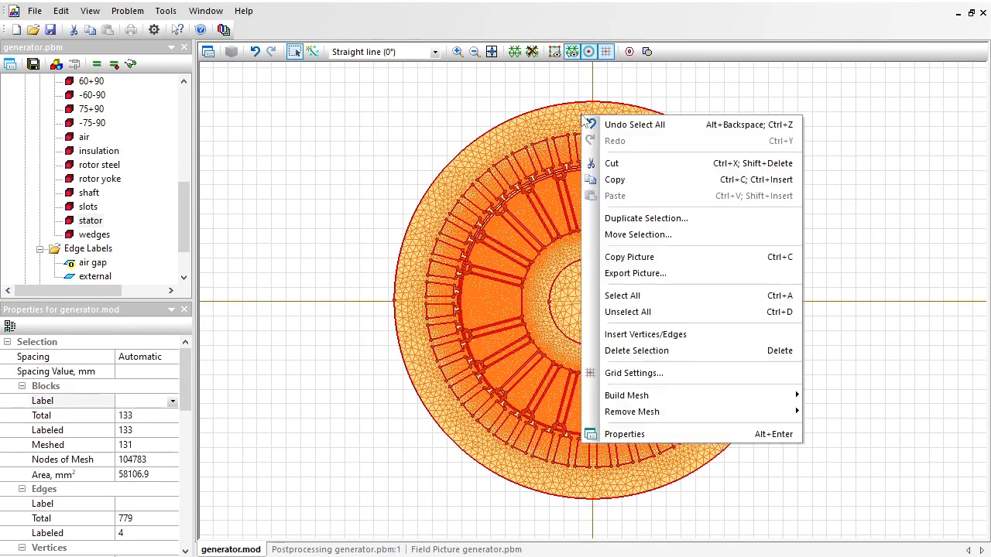
pyautogui.click(662, 241)
pyautogui.moveTo(486, 328); pyautogui.dragTo(425, 332)
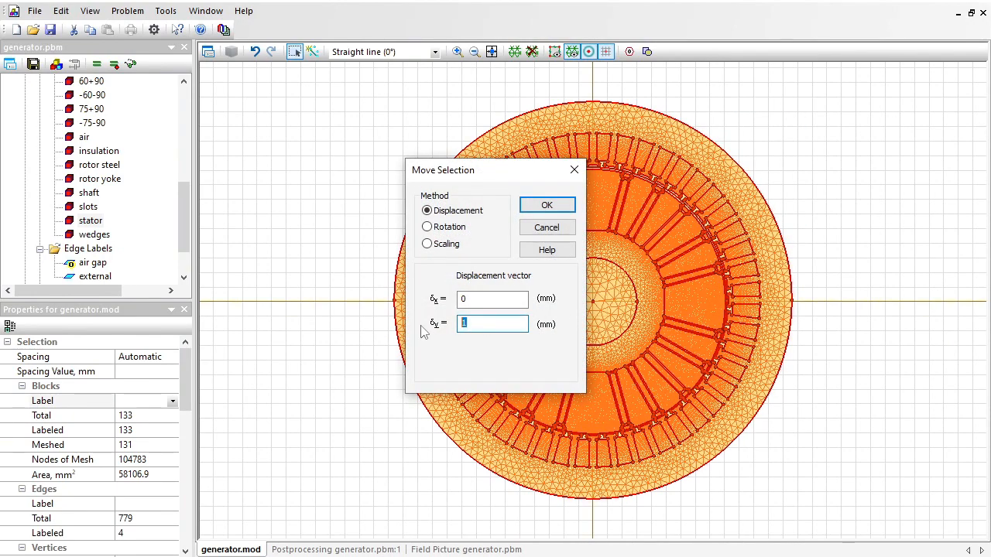
pyautogui.write('-1')
pyautogui.press('Return')
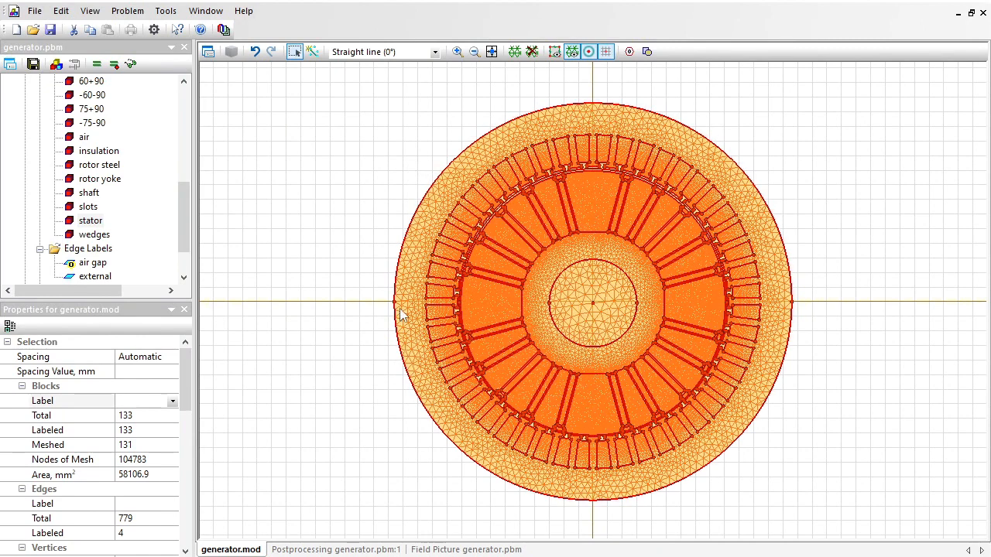
# Examine the outer boundary vertex's coordinates, the air gap between rotor and stator, and the coordinates of the rotor's centre vertex.
pyautogui.click(395, 303)
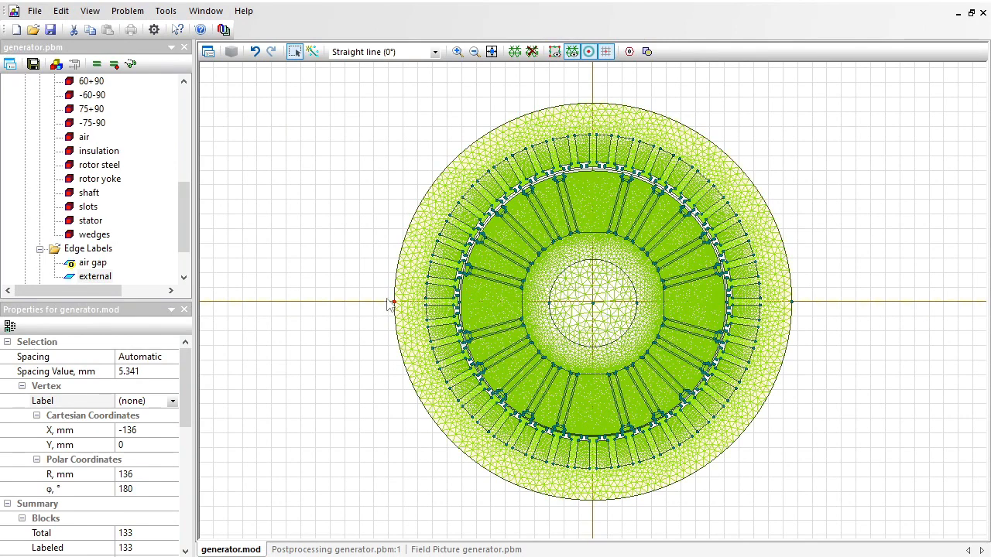
pyautogui.click(457, 51)
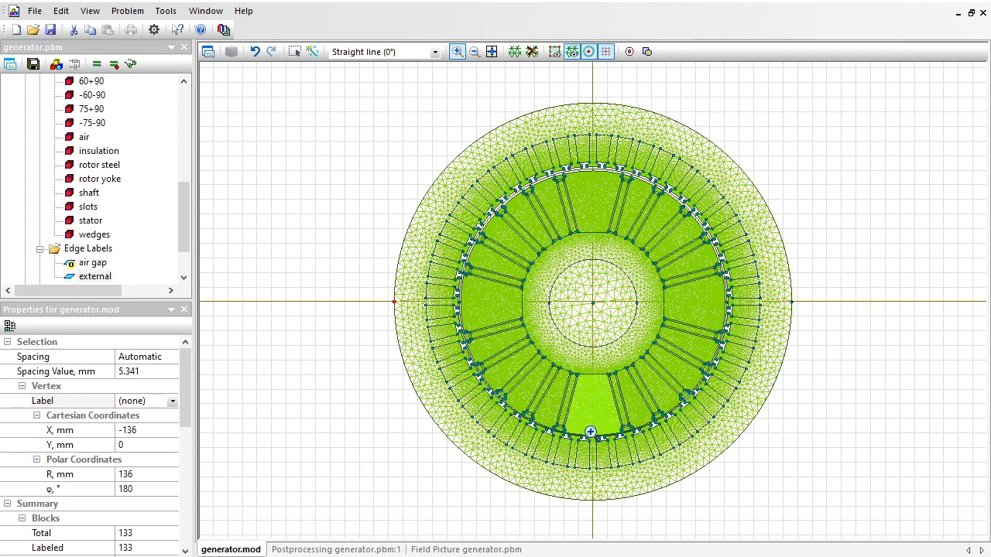
pyautogui.moveTo(571, 156); pyautogui.dragTo(622, 195)
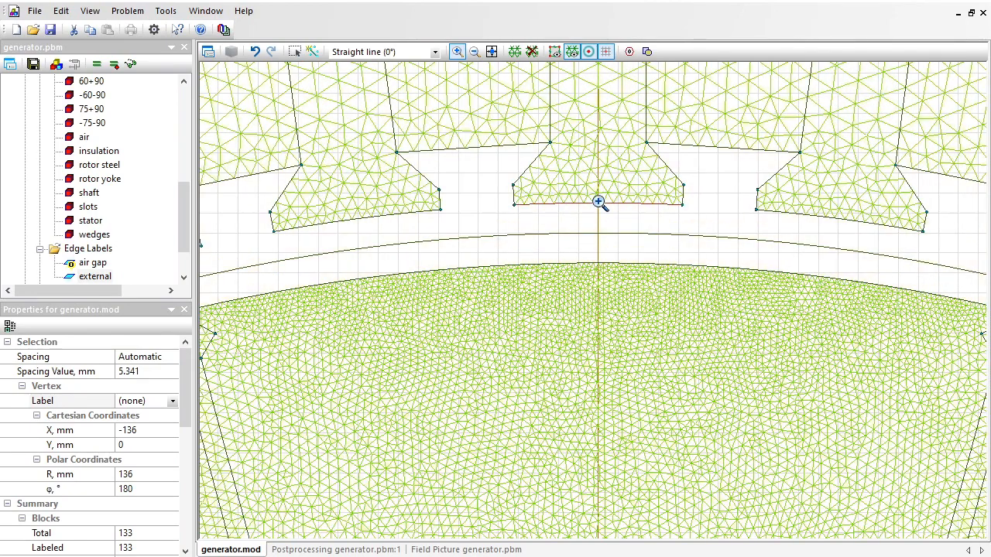
pyautogui.click(491, 51)
pyautogui.click(457, 51)
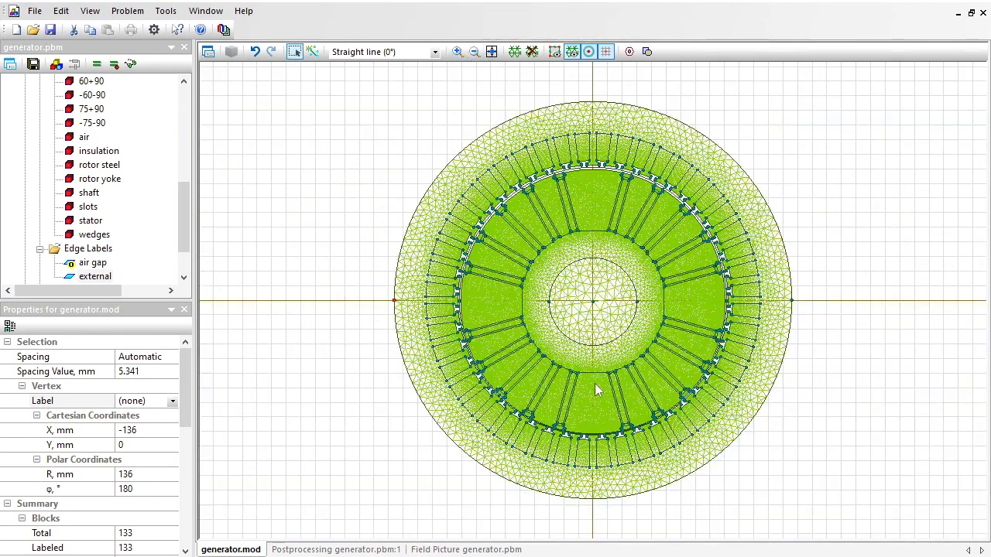
pyautogui.click(458, 51)
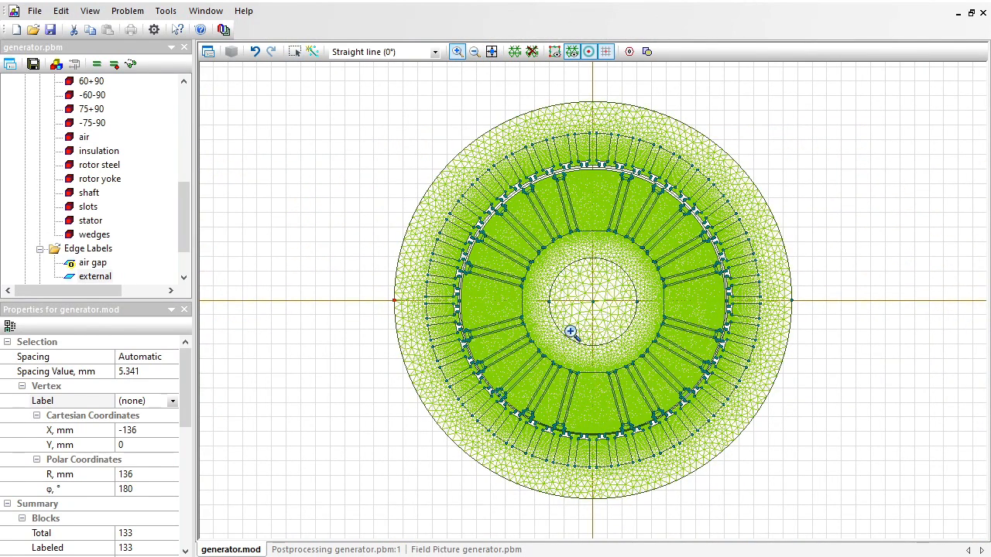
pyautogui.moveTo(605, 447); pyautogui.dragTo(607, 448)
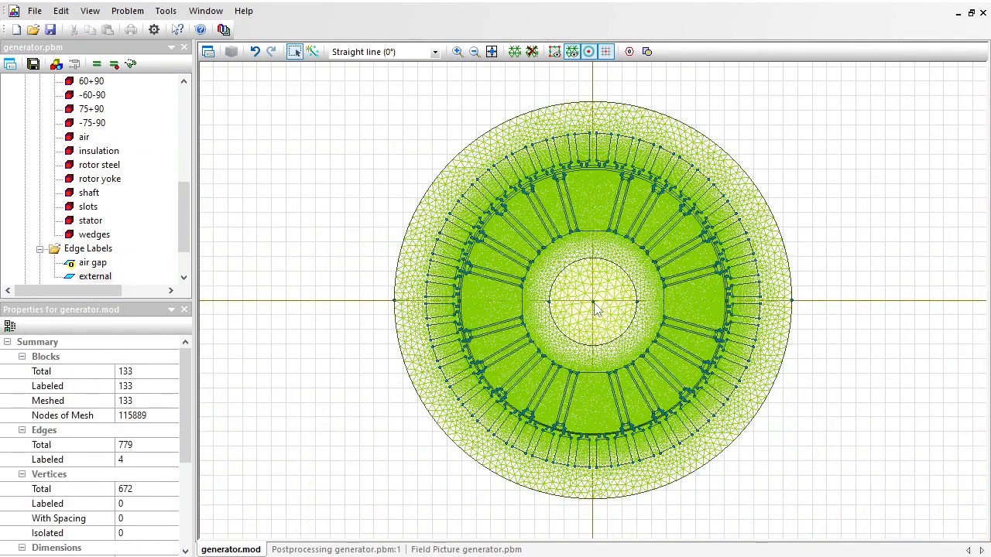
pyautogui.click(596, 307)
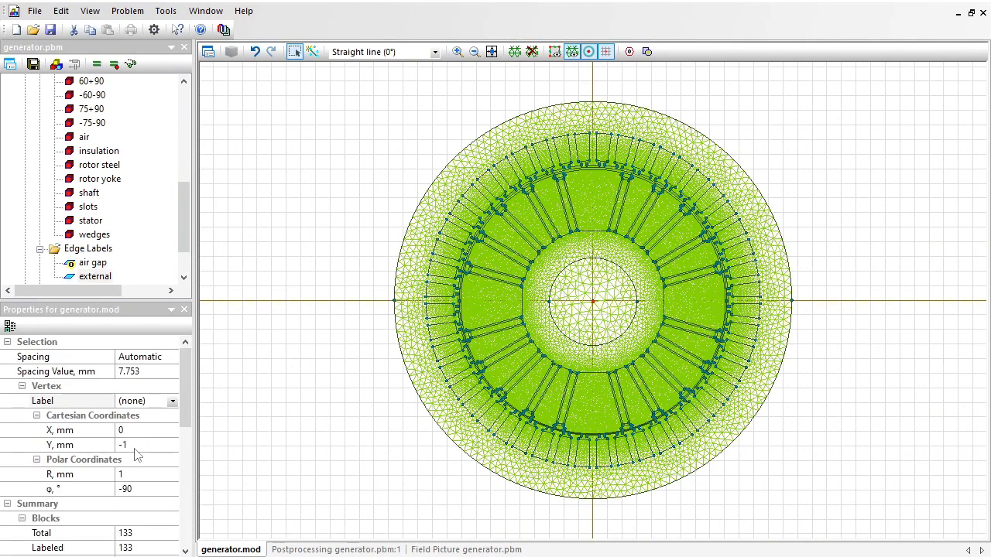
pyautogui.click(392, 186)
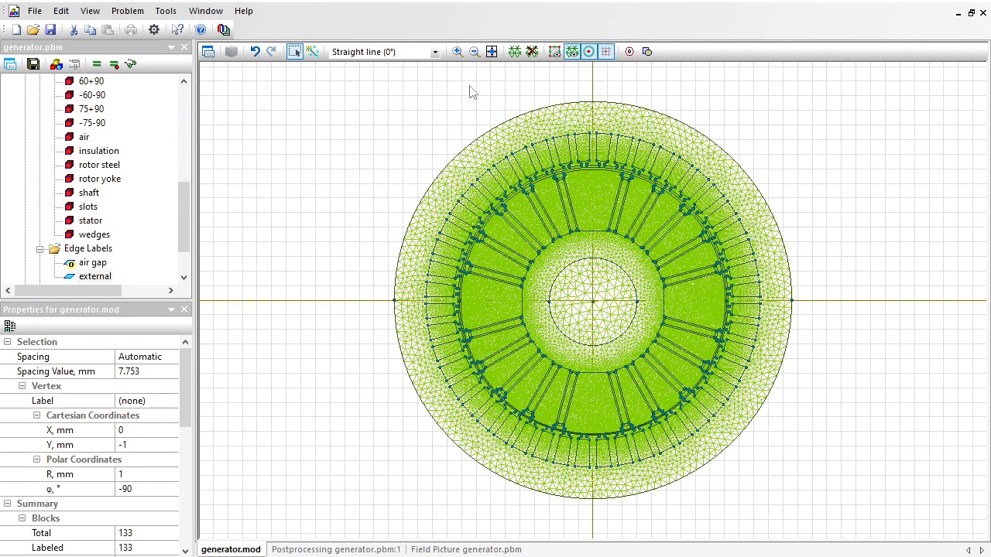
# Rebuild the mesh, then save and solve the generator problem with its field results opened.
pyautogui.click(515, 52)
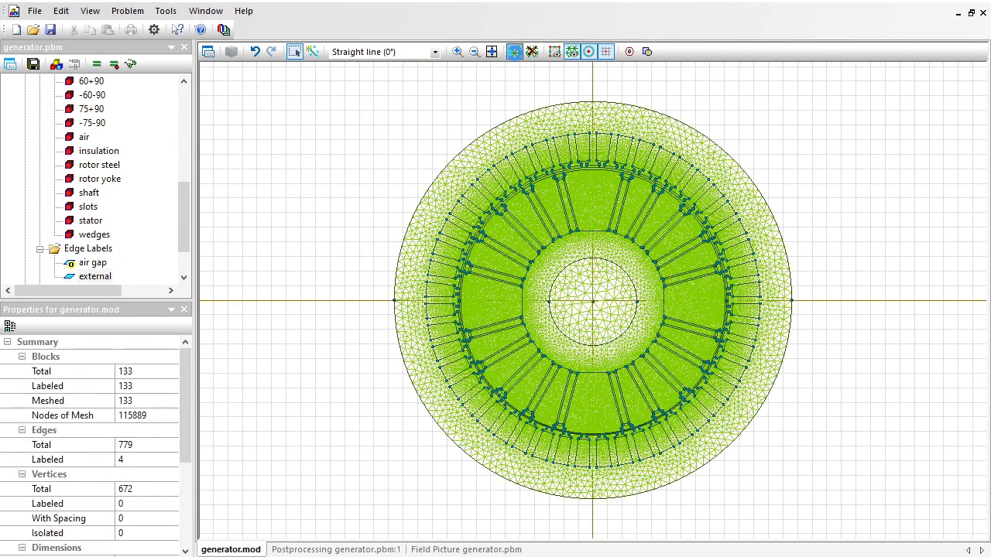
pyautogui.click(35, 66)
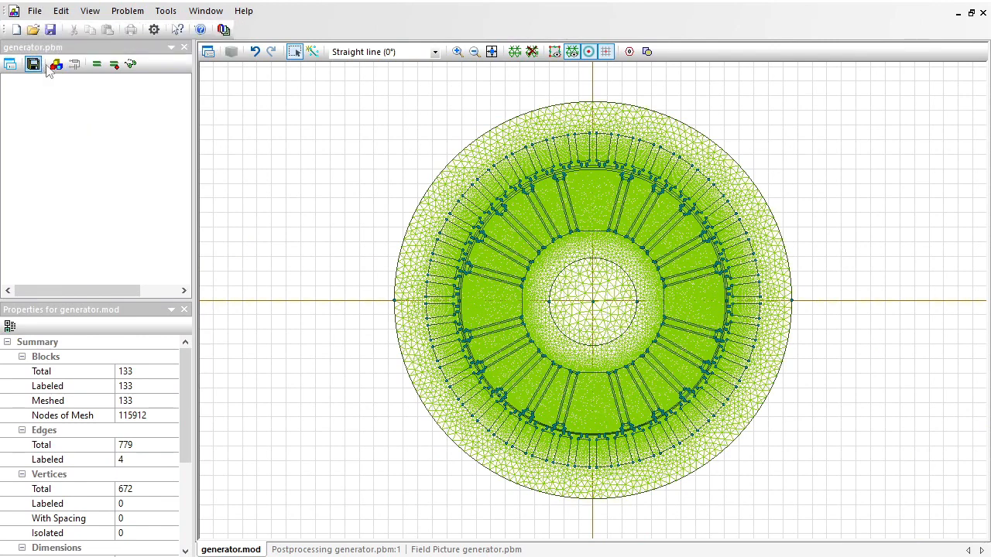
pyautogui.click(97, 68)
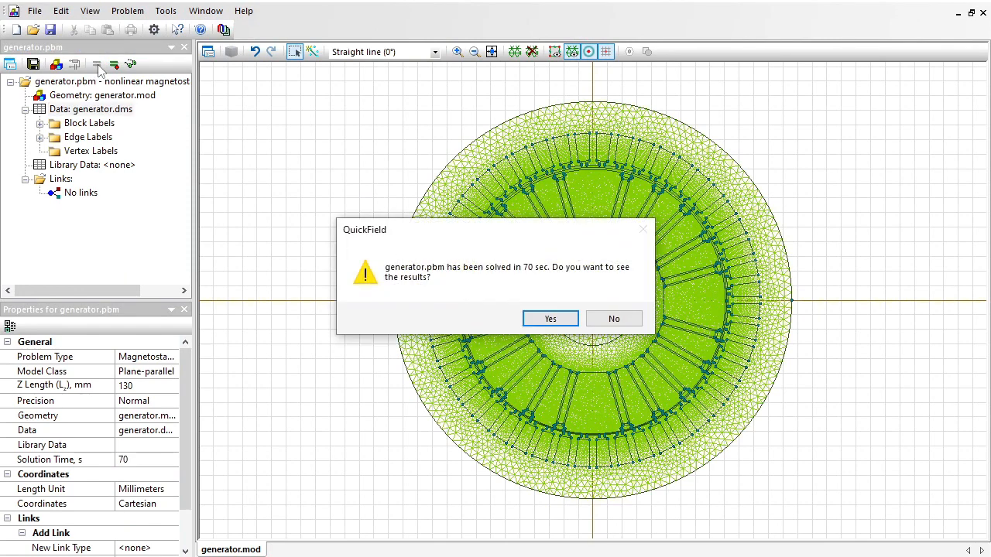
pyautogui.click(569, 322)
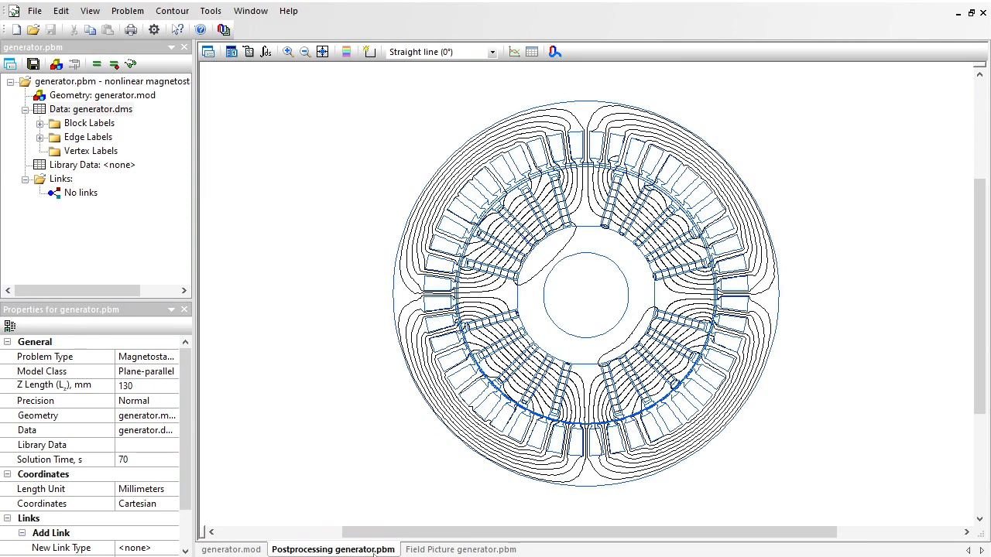
# Build a closed contour from the circular air gap edges around the rotor and change its direction so it encloses the rotor.
pyautogui.click(287, 52)
pyautogui.moveTo(663, 271); pyautogui.dragTo(752, 330)
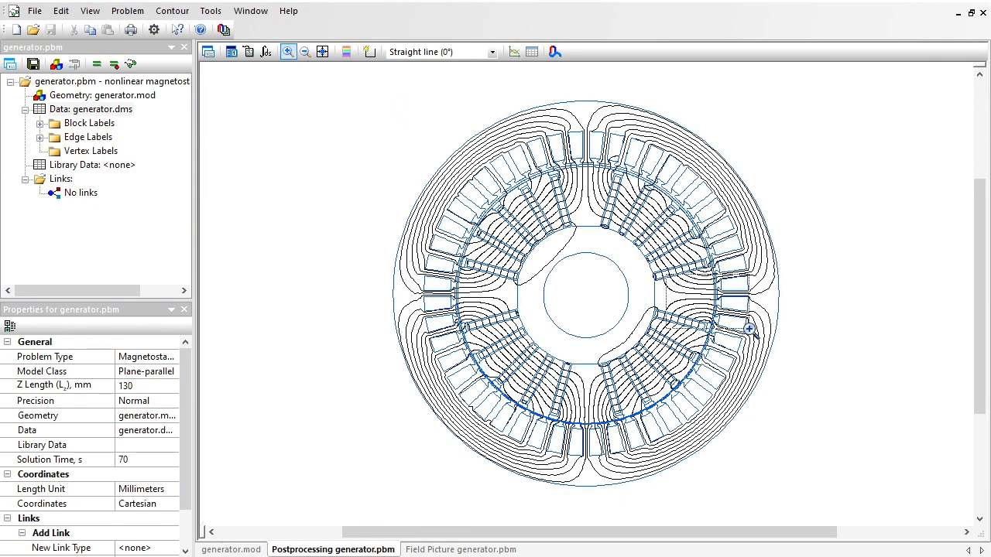
pyautogui.click(375, 55)
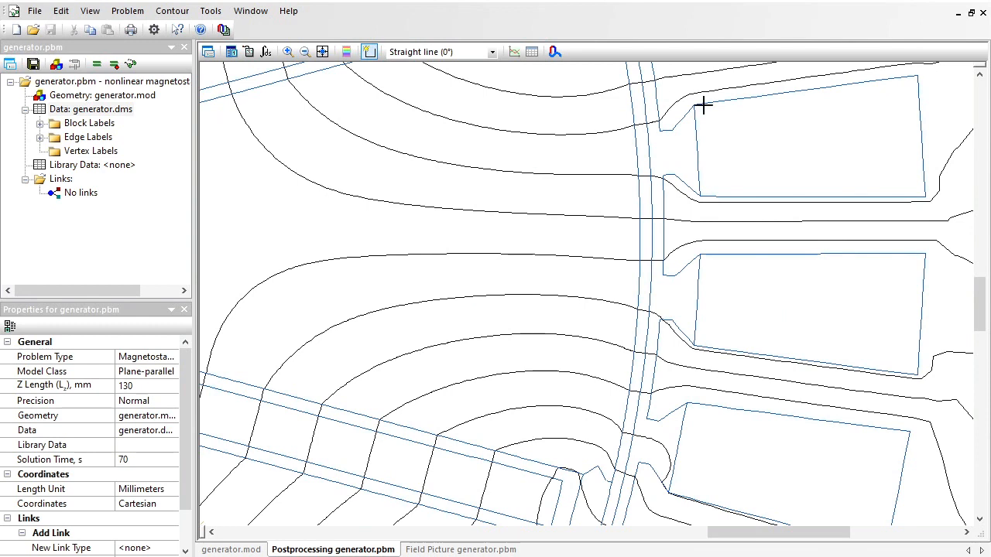
pyautogui.click(646, 119)
pyautogui.click(651, 290)
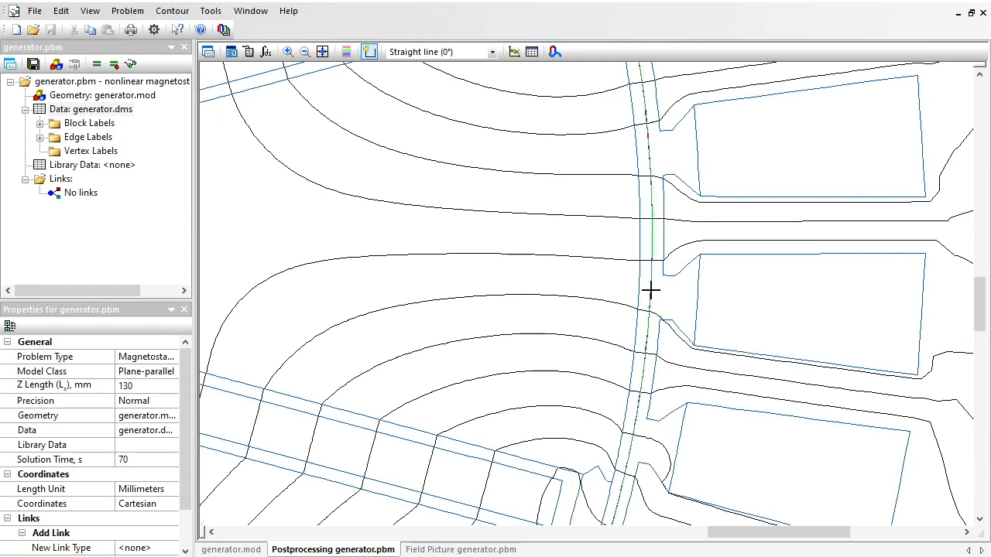
pyautogui.click(166, 12)
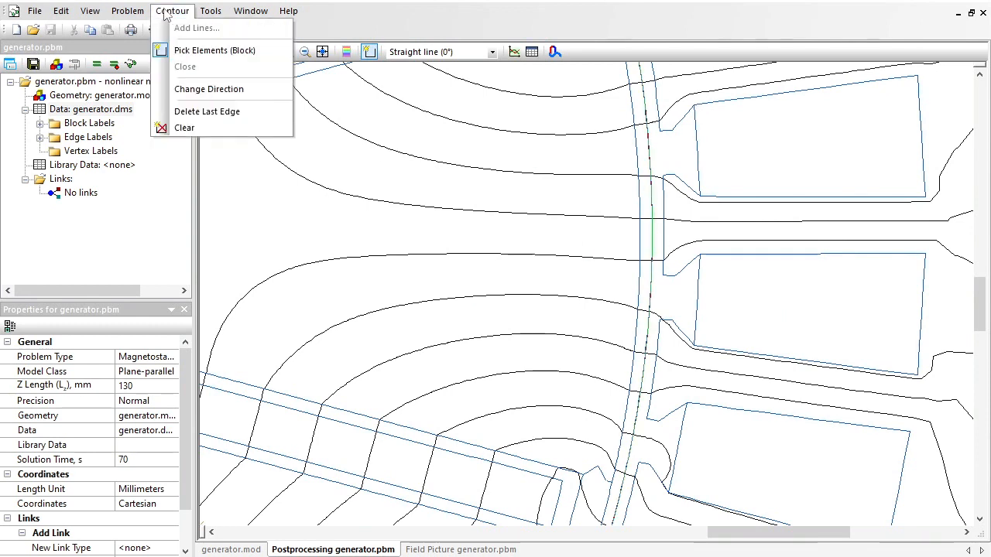
pyautogui.click(199, 89)
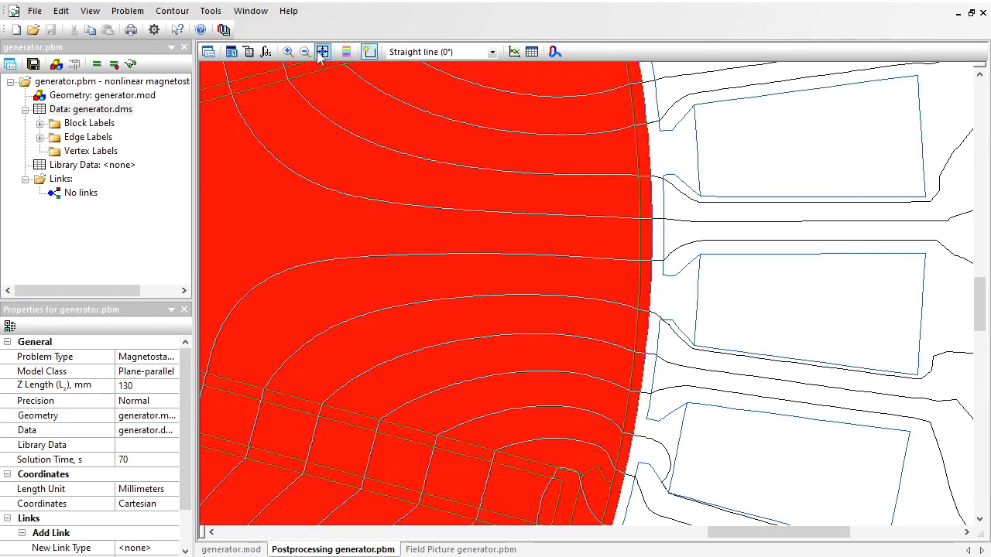
pyautogui.click(322, 51)
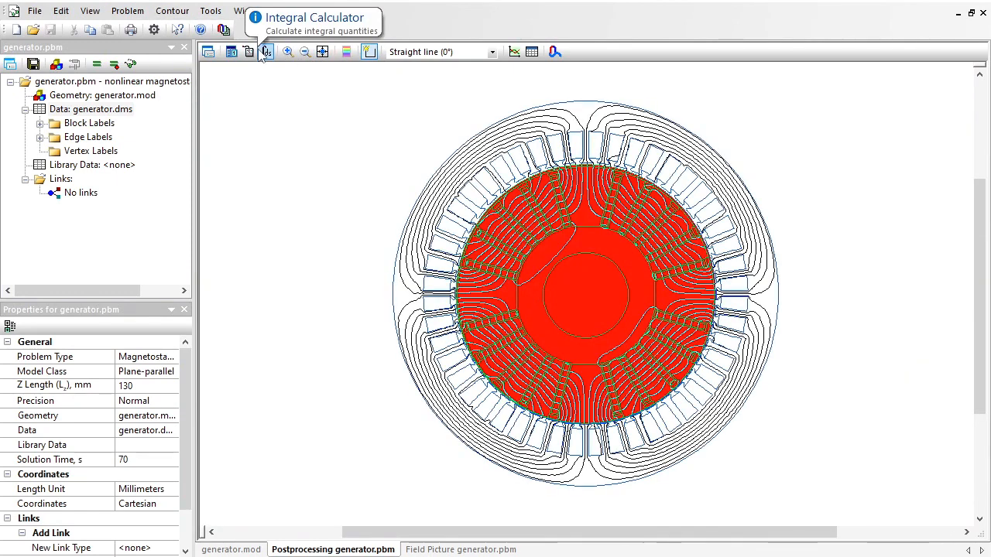
# Calculate the mechanical force on the enclosed rotor with the Integral Calculator and pick out its y component.
pyautogui.click(265, 51)
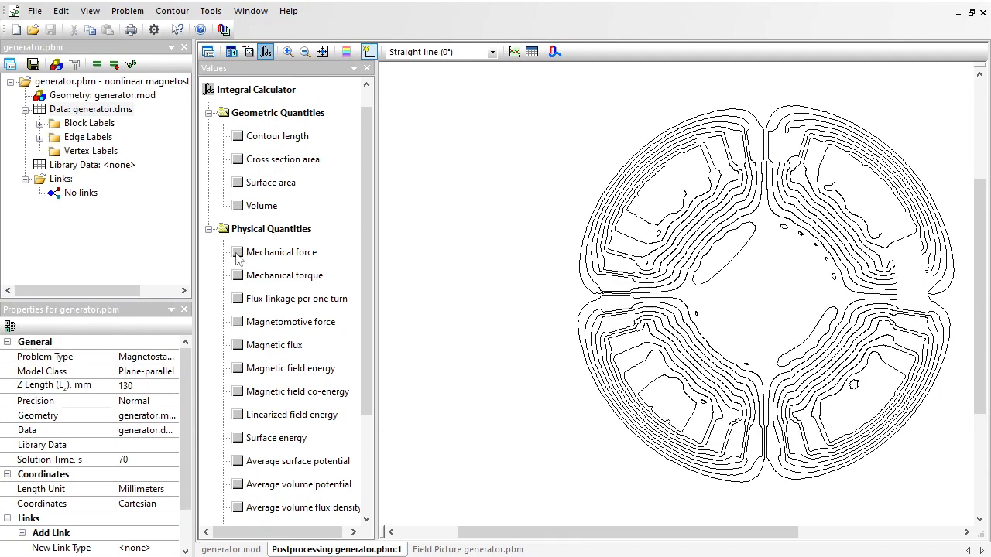
pyautogui.click(238, 253)
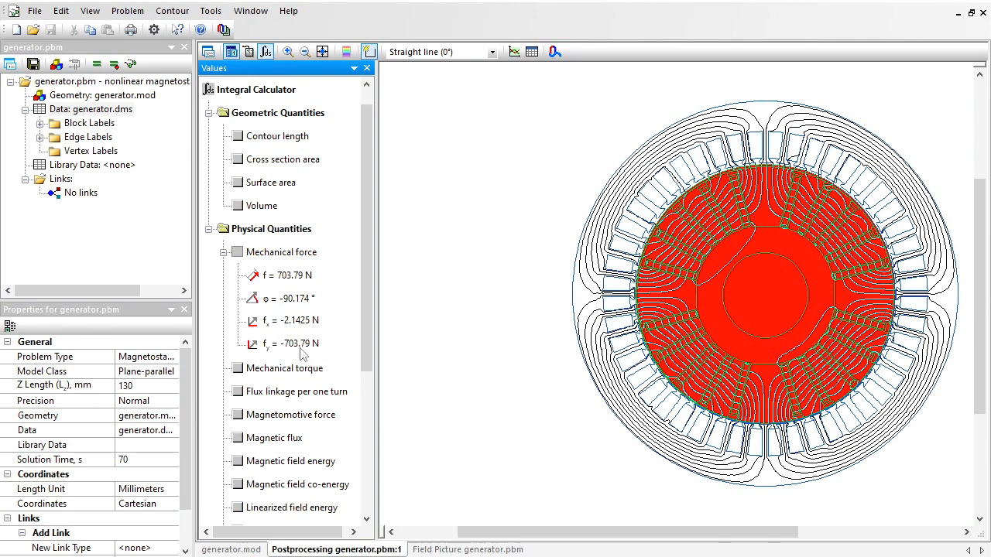
pyautogui.click(302, 348)
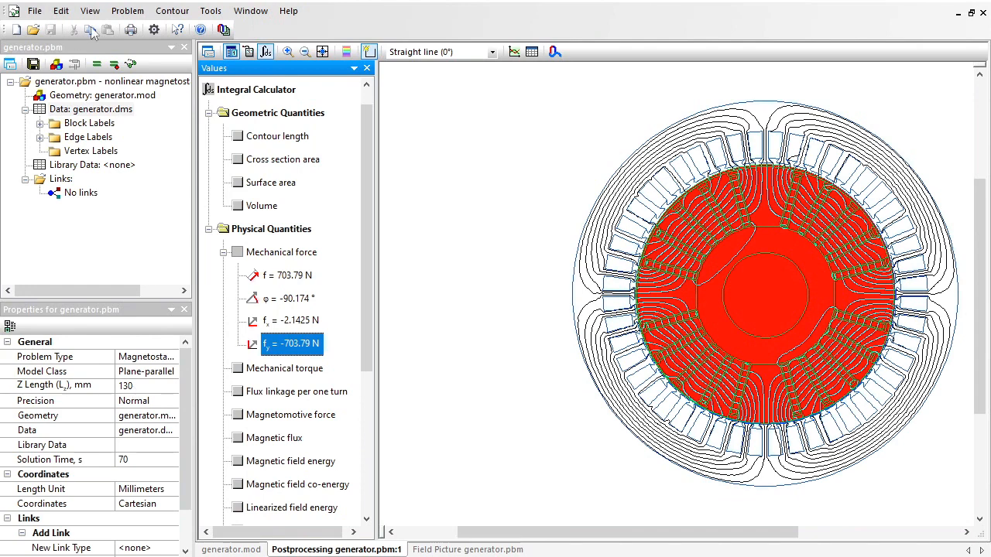
# Reverse the contour direction and plot only the normal flux density Bn along the air gap contour.
pyautogui.click(172, 10)
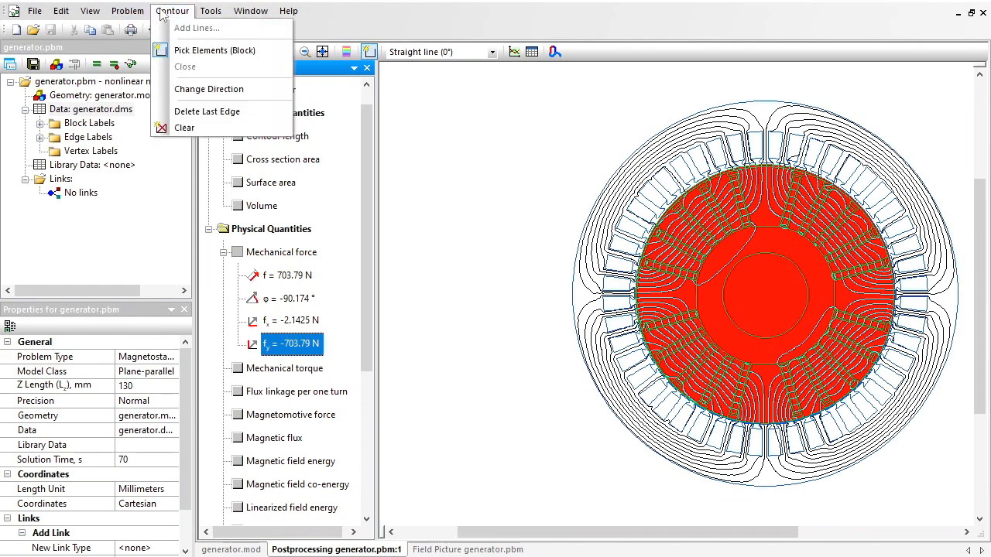
pyautogui.click(221, 90)
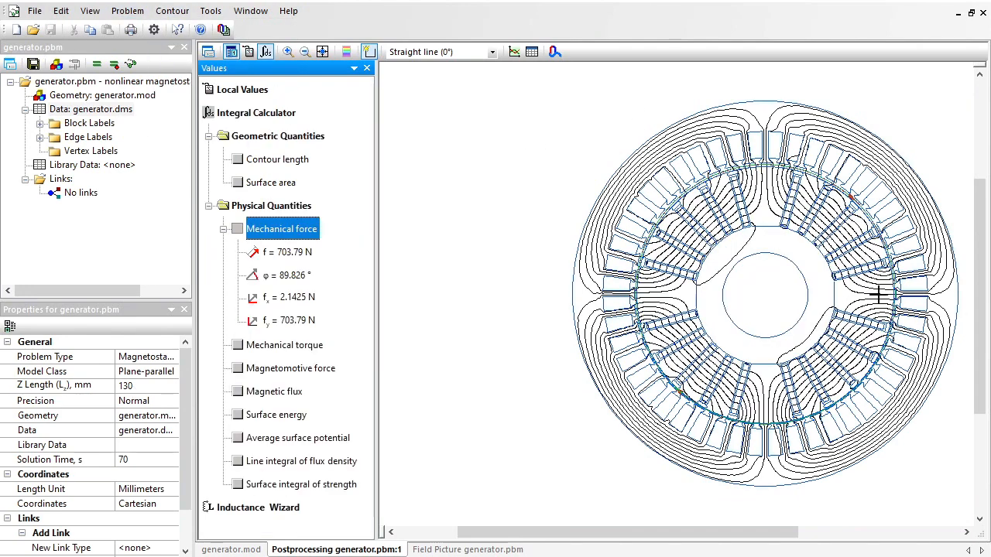
pyautogui.click(516, 58)
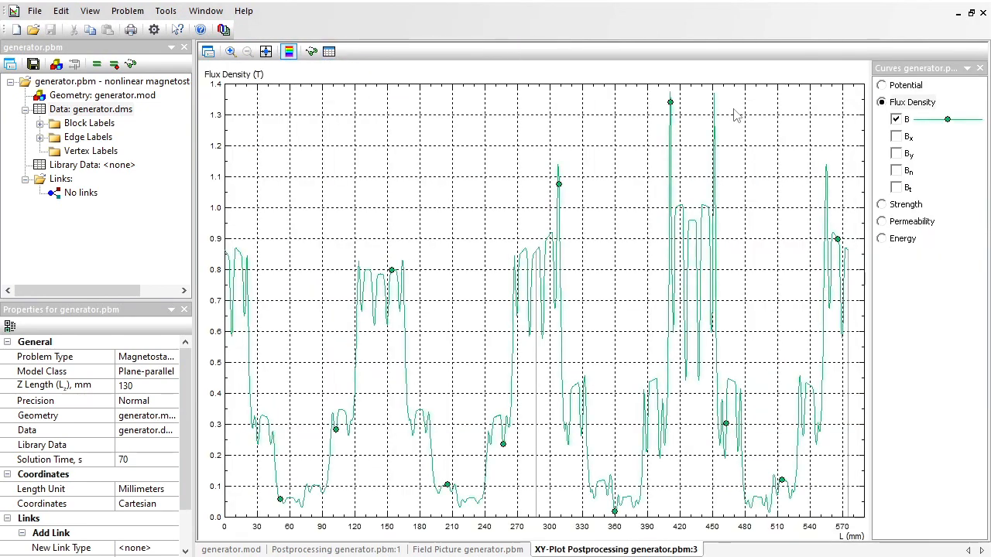
pyautogui.click(897, 171)
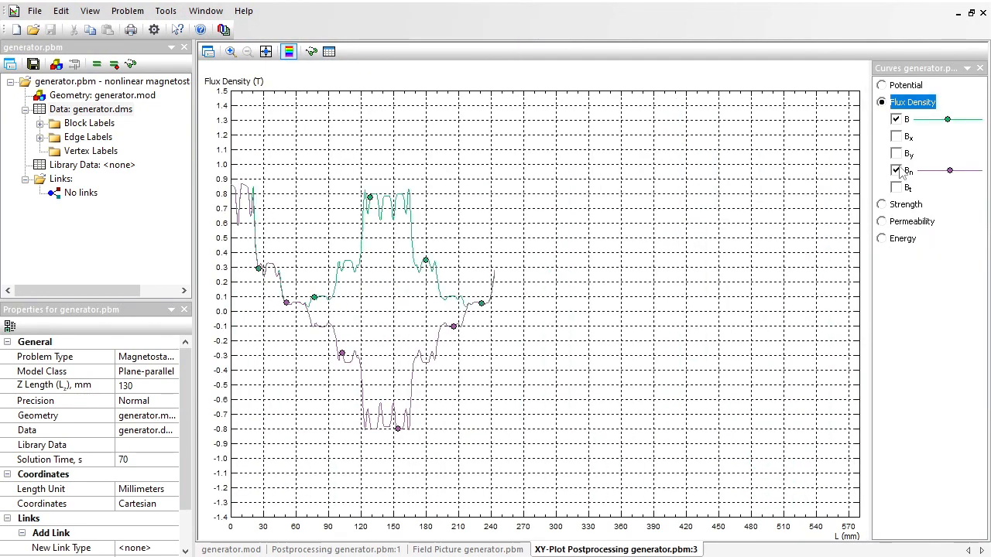
pyautogui.click(896, 120)
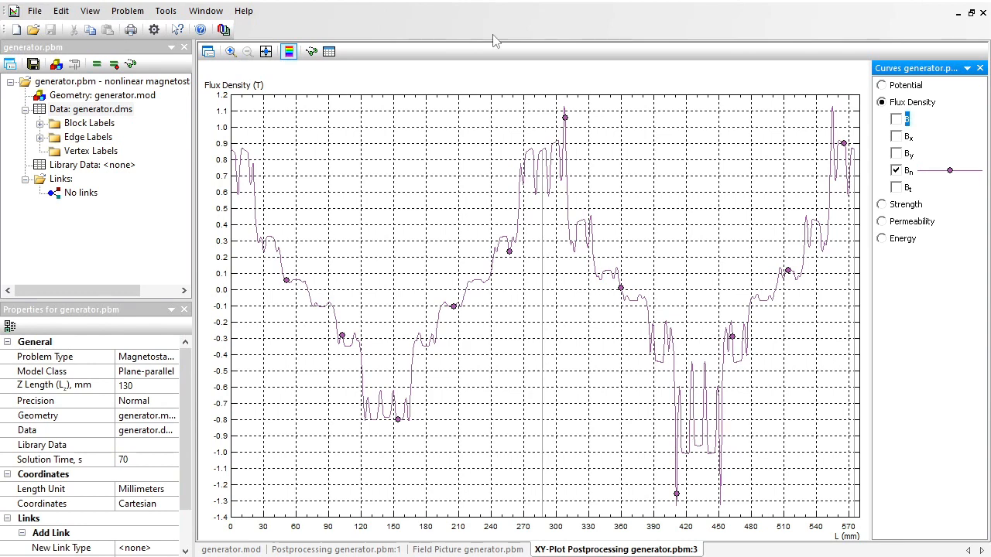
# Open the harmonic analysis of the contour and set it to the normal component N of Flux Density.
pyautogui.click(90, 11)
pyautogui.click(140, 286)
pyautogui.click(252, 89)
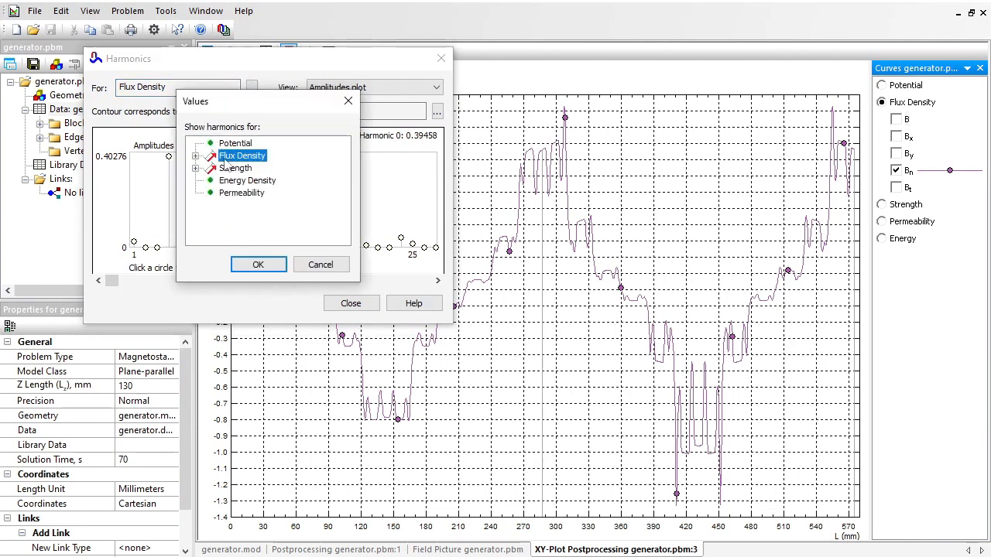
pyautogui.click(195, 156)
pyautogui.click(236, 193)
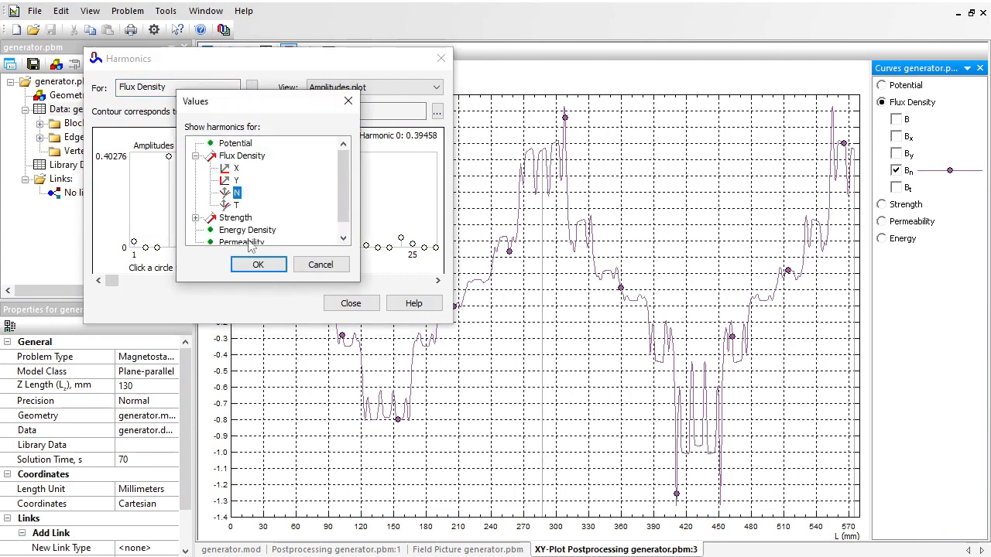
pyautogui.click(258, 266)
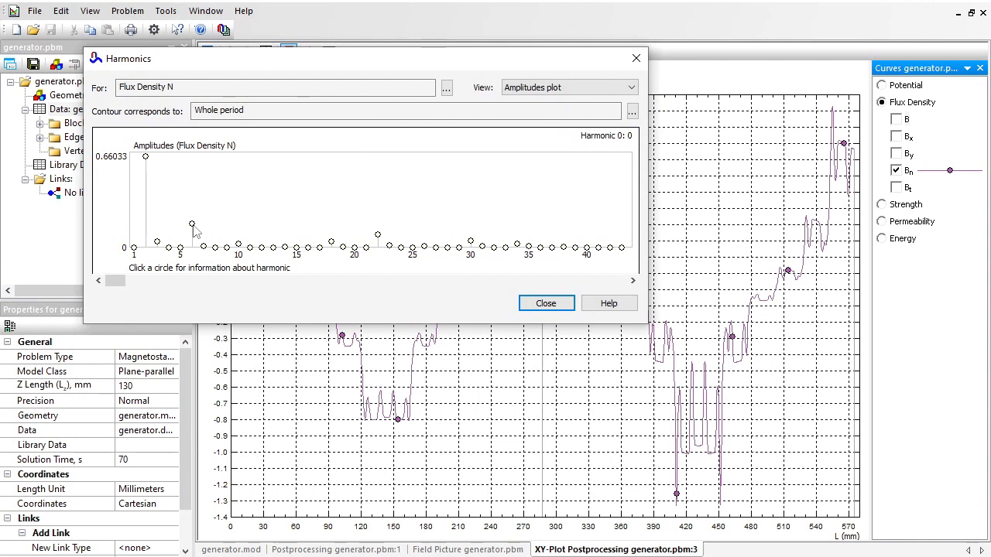
# Read the amplitude and phase of the main flux density harmonics, including harmonics 22 and 2.
pyautogui.click(193, 225)
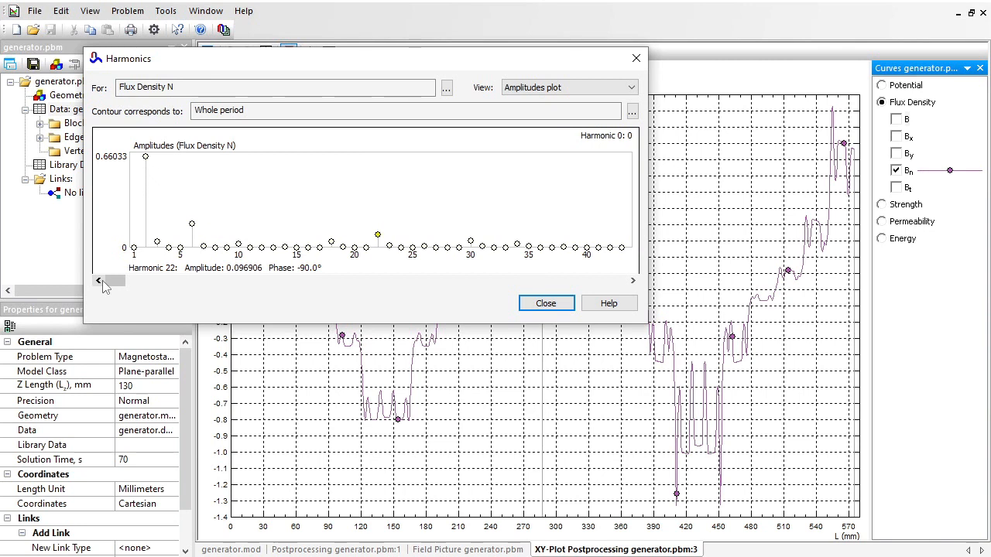
pyautogui.click(146, 158)
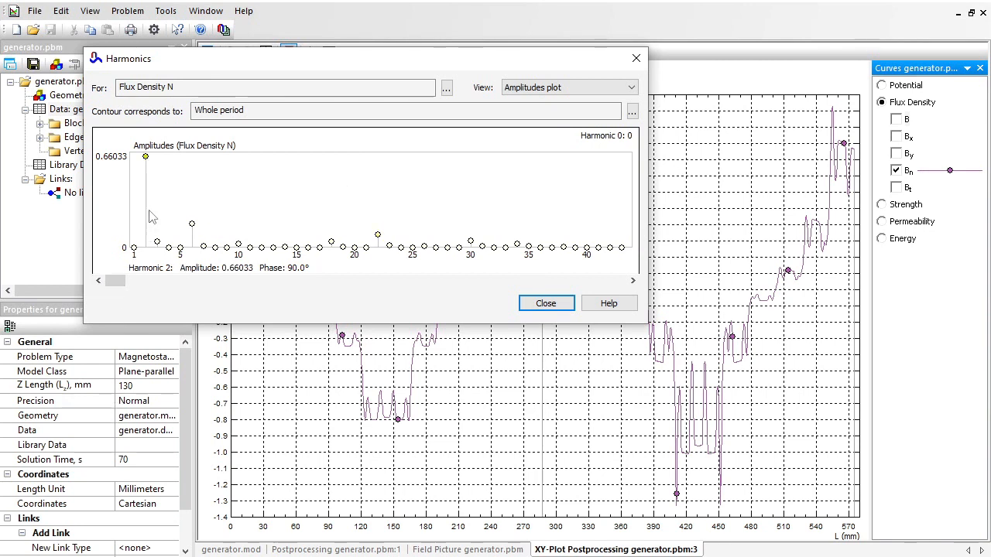
pyautogui.moveTo(147, 159)
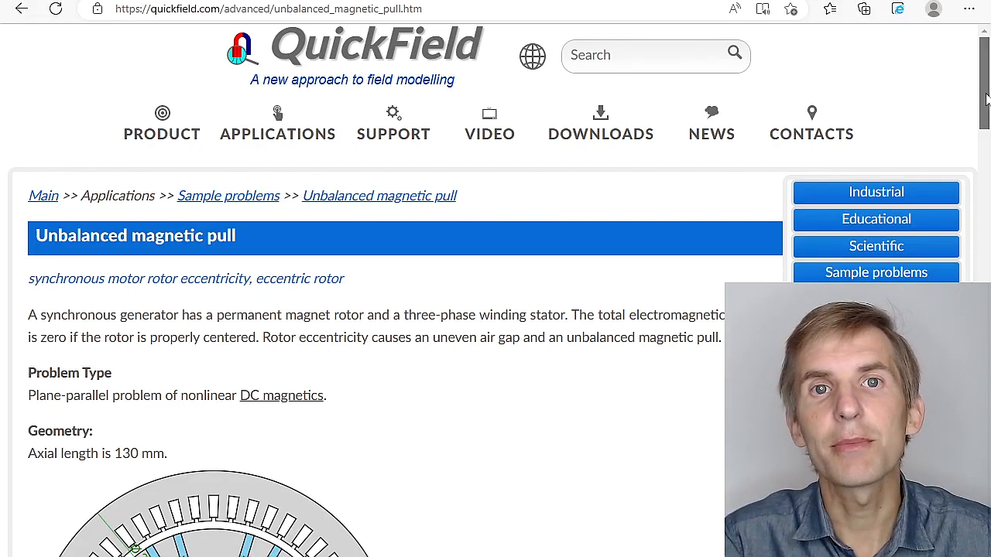
# Look over the Unbalanced magnetic pull web page down to the simulation files download and the QuickField Edition note.
pyautogui.moveTo(986, 99); pyautogui.dragTo(989, 487)
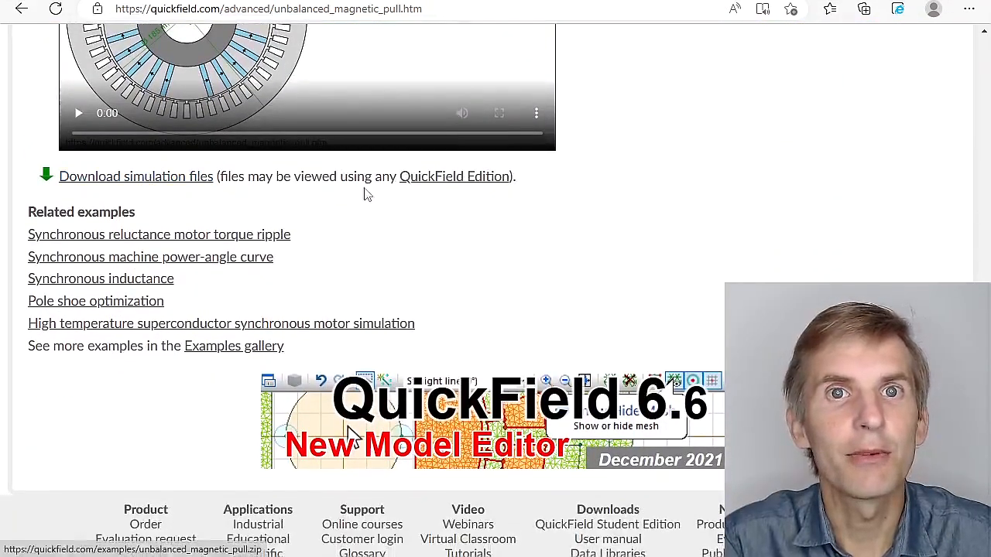
pyautogui.moveTo(403, 189)
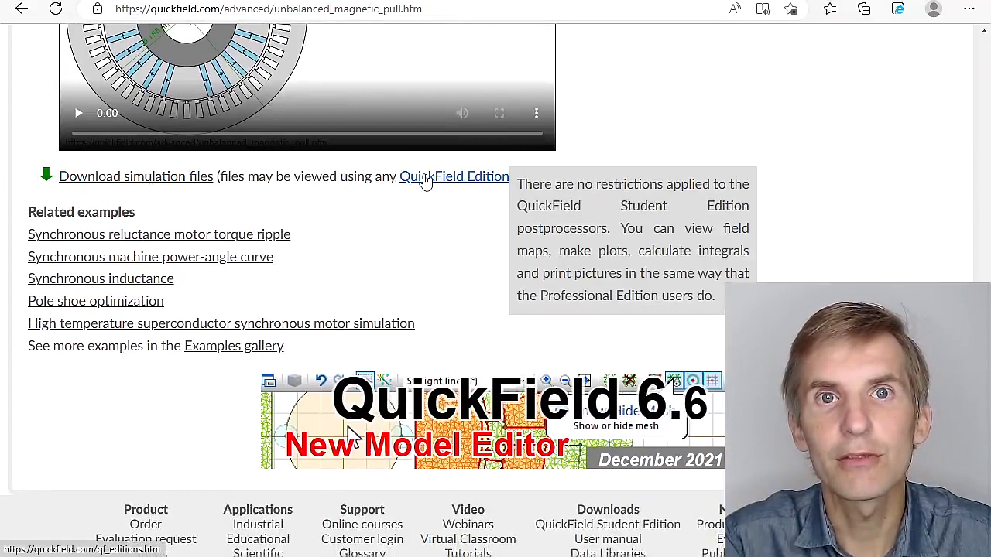